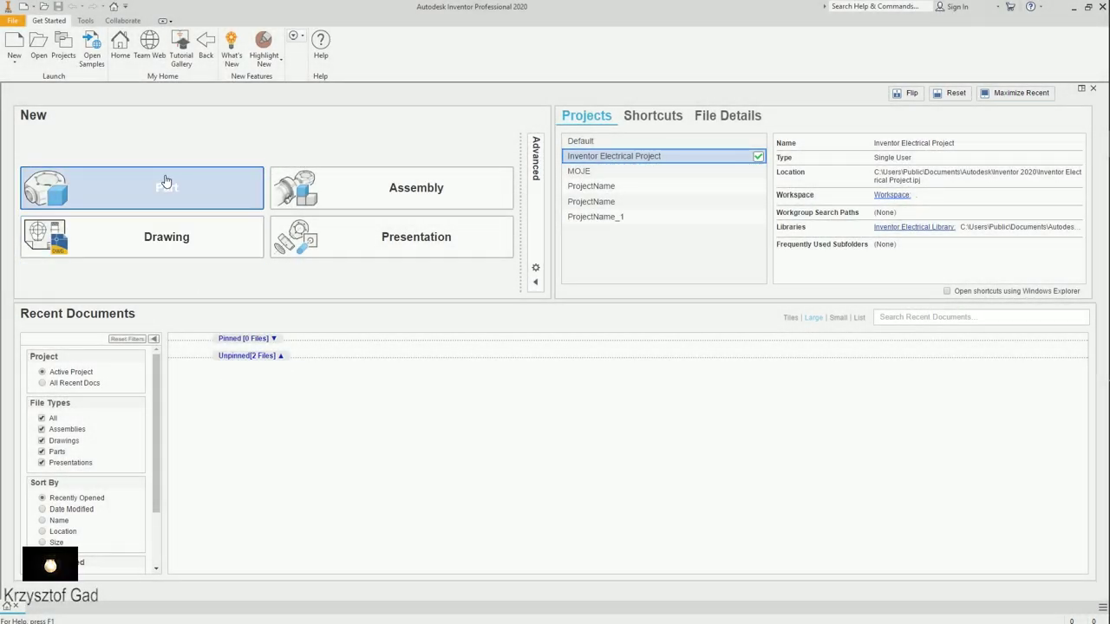
Create a new part and sketch a 10 mm circle at the origin on the XY plane
{"action": "left_click", "coordinate": [167, 184]}
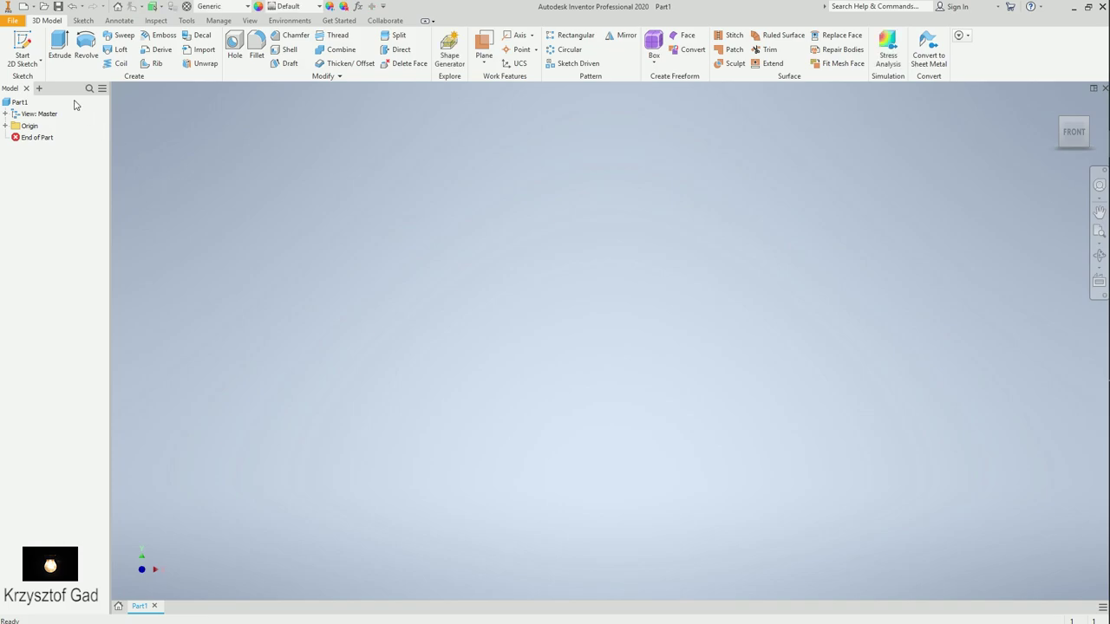
{"action": "left_click", "coordinate": [22, 48]}
{"action": "left_click", "coordinate": [593, 382]}
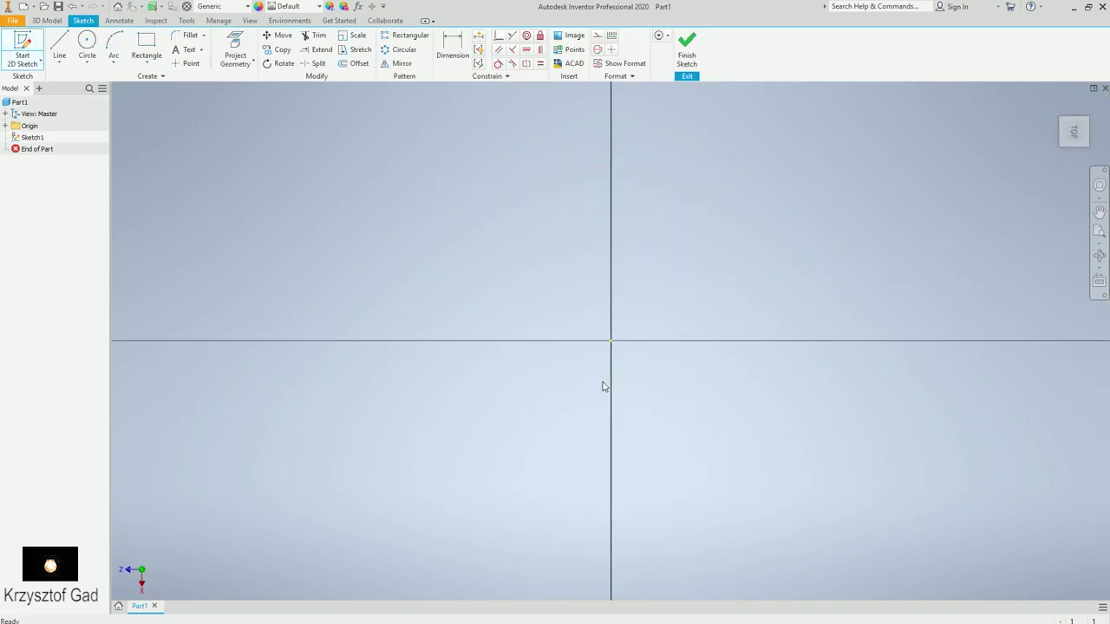
{"action": "right_click", "coordinate": [604, 387]}
{"action": "left_click", "coordinate": [583, 371]}
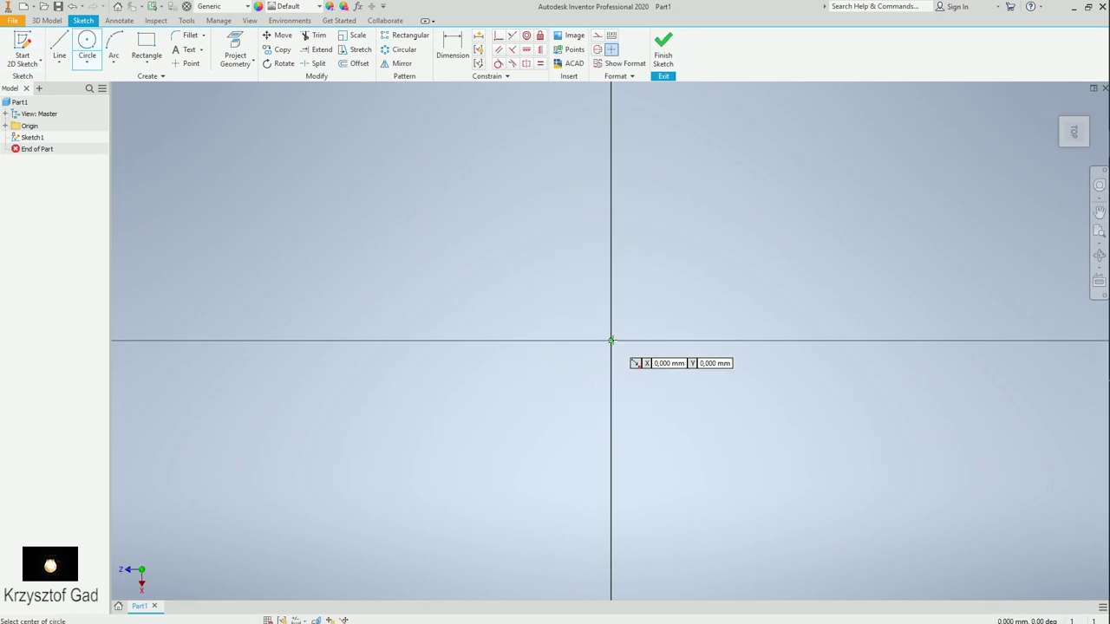
{"action": "left_click", "coordinate": [610, 341]}
{"action": "key", "text": "Return"}
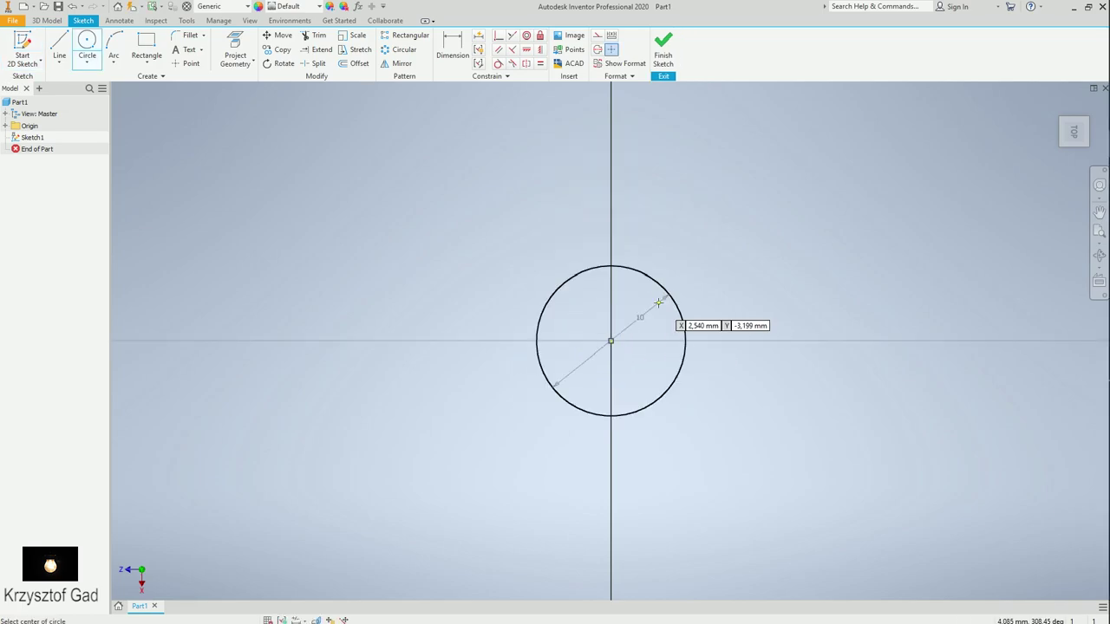
{"action": "left_click", "coordinate": [669, 51]}
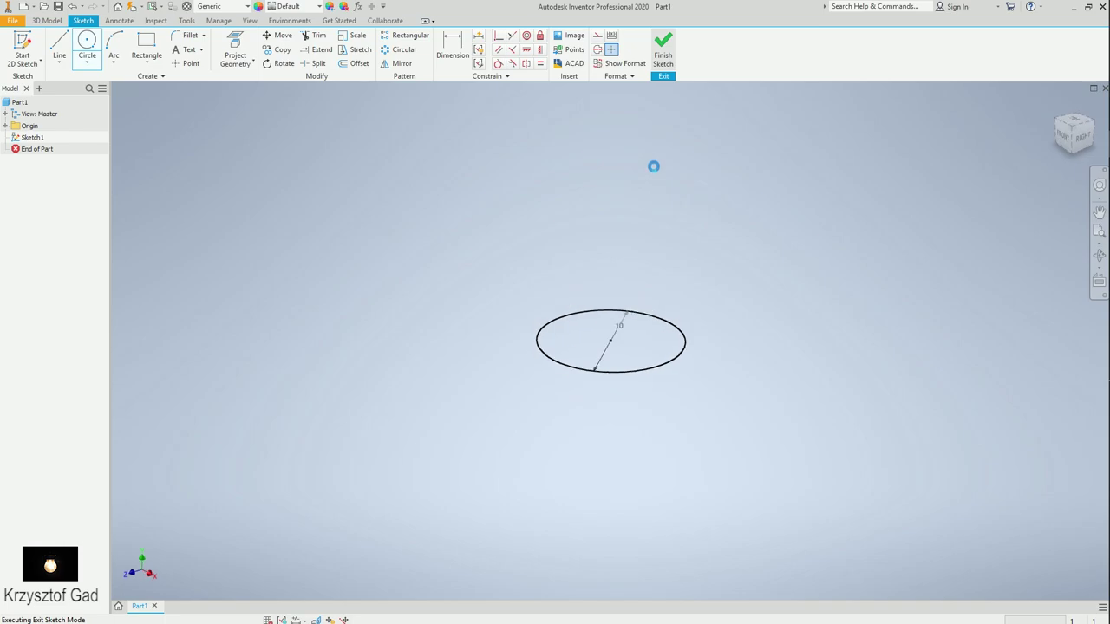
Extrude the circle 1 mm downward into a thin disc
{"action": "right_click", "coordinate": [631, 266]}
{"action": "left_click", "coordinate": [654, 253]}
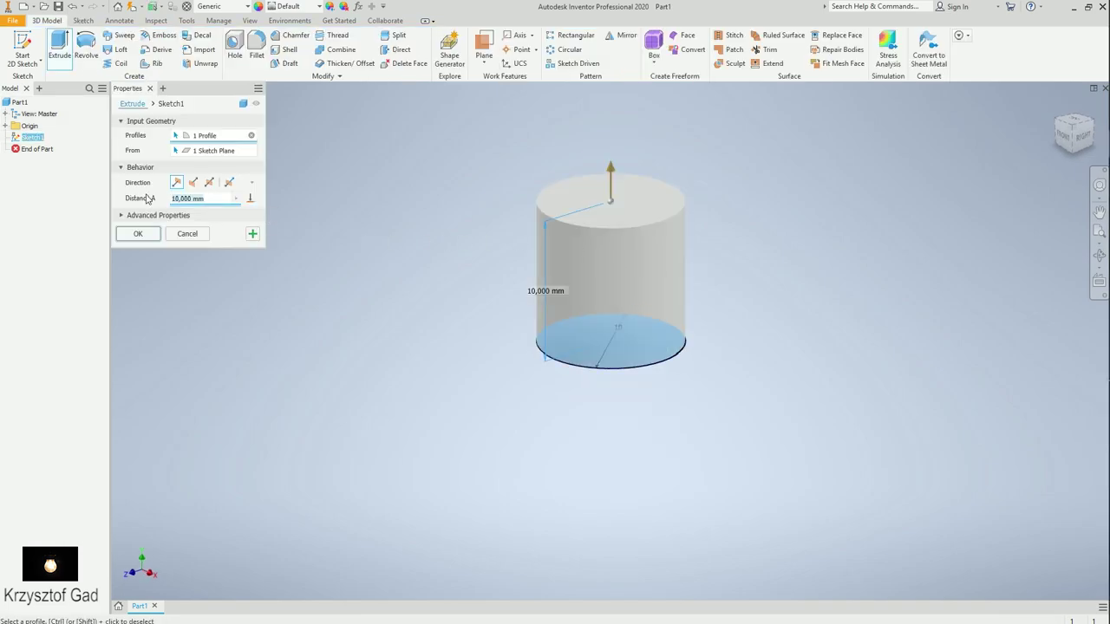
{"action": "type", "text": "1"}
{"action": "left_click", "coordinate": [192, 183]}
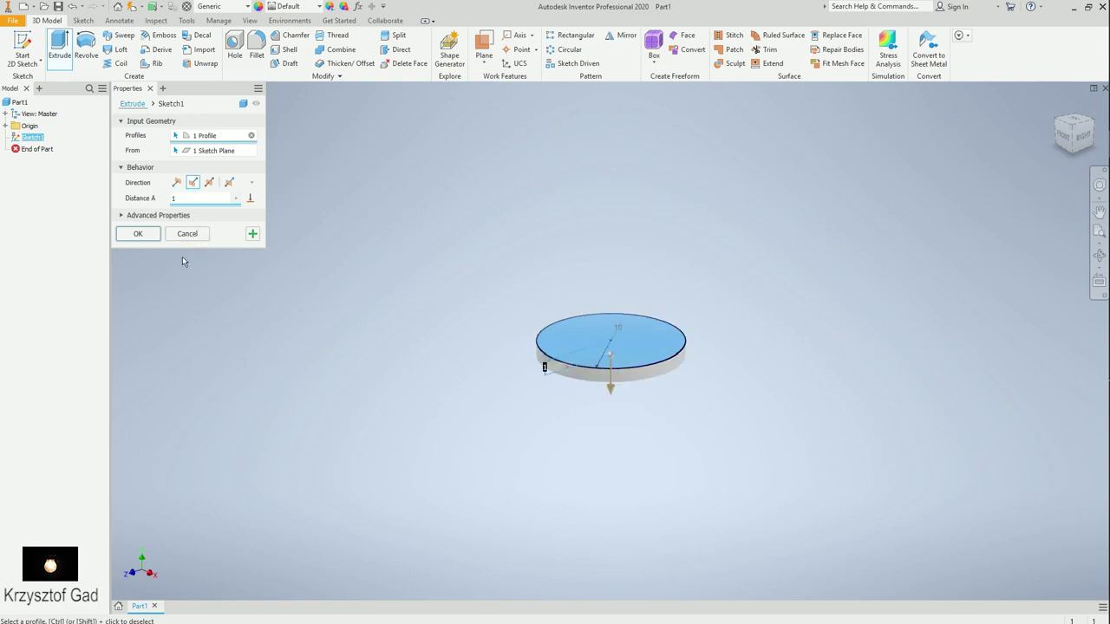
{"action": "left_click", "coordinate": [139, 235]}
{"action": "scroll", "coordinate": [505, 364], "scroll_direction": "down", "scroll_amount": 3}
{"action": "left_click", "coordinate": [535, 369]}
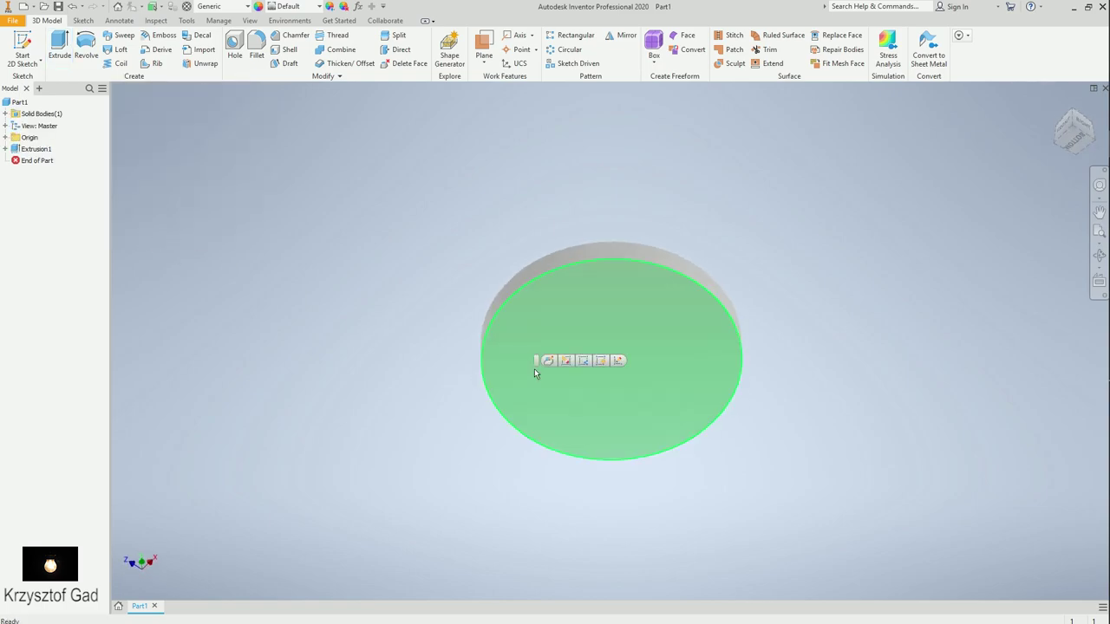
Draw a two-point rectangle right of centre in a new sketch on the disc face
{"action": "left_click", "coordinate": [619, 362]}
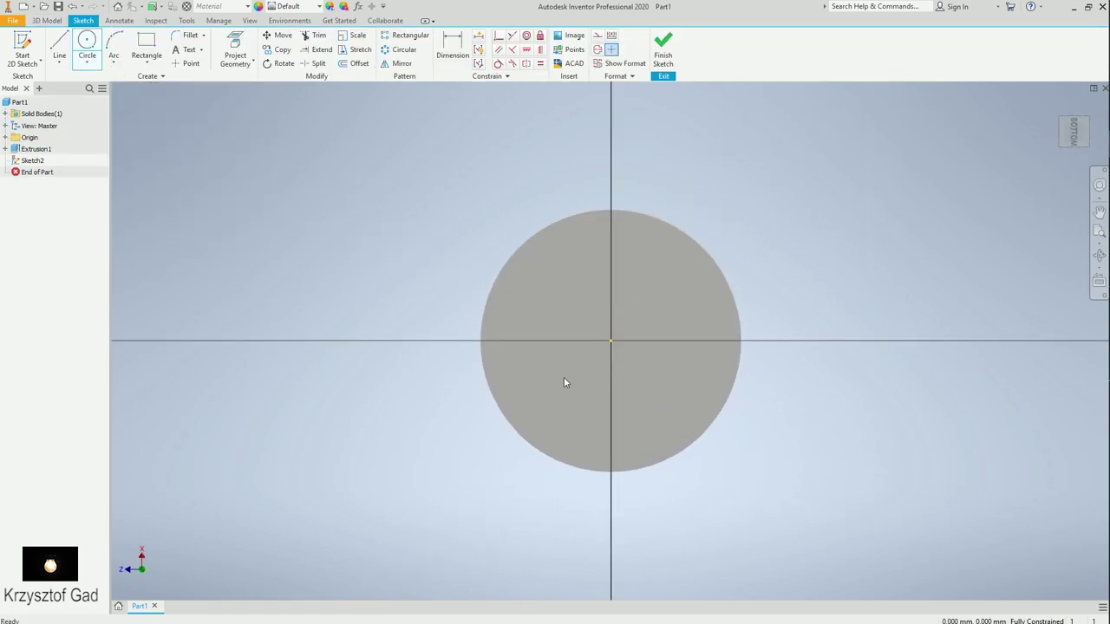
{"action": "right_click", "coordinate": [462, 310]}
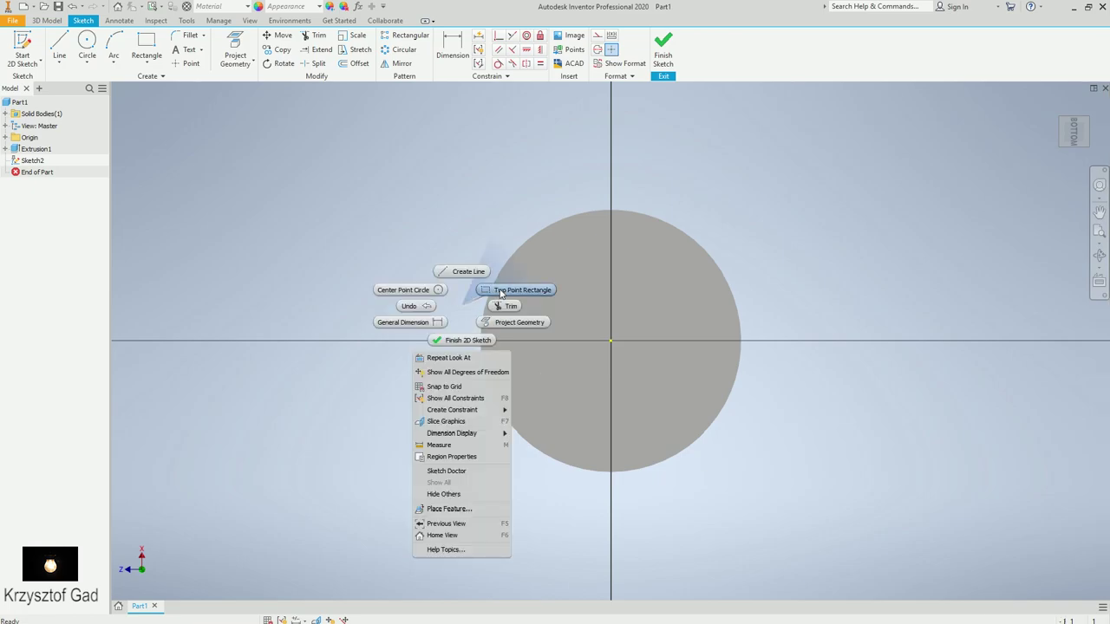
{"action": "left_click", "coordinate": [519, 289]}
{"action": "left_click", "coordinate": [639, 320]}
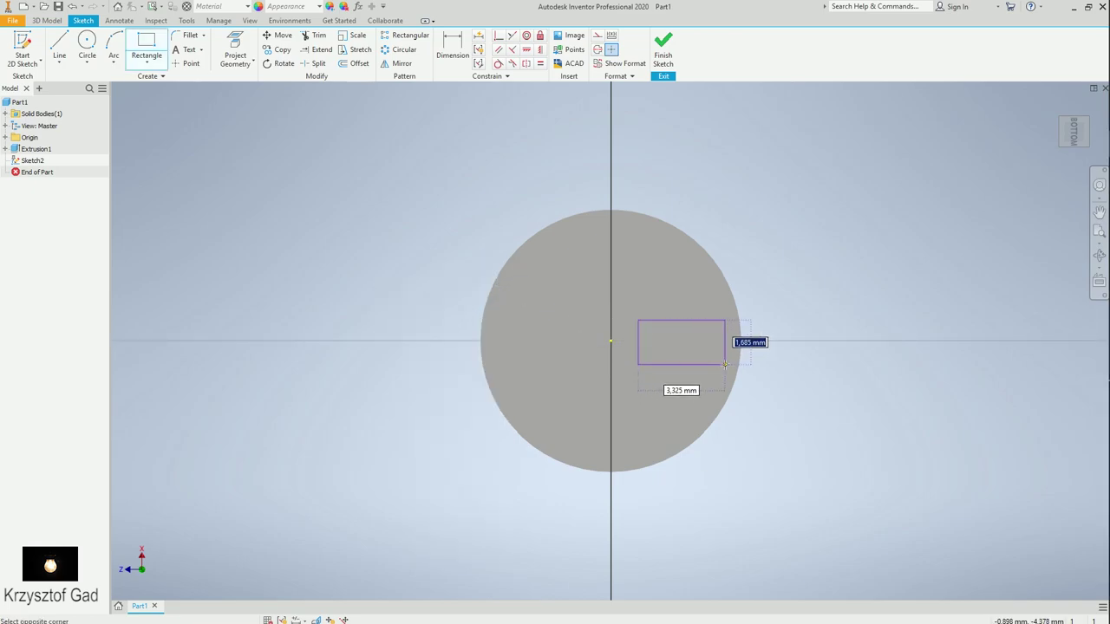
{"action": "left_click", "coordinate": [725, 363]}
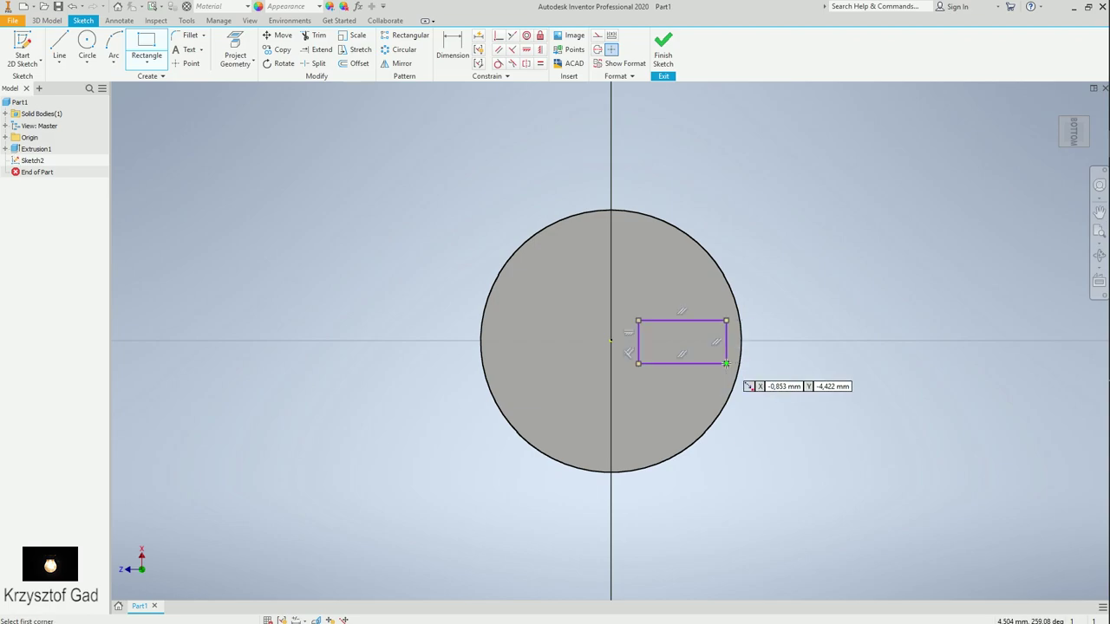
Dimension the rectangle: 1 mm height, 0,5 mm offset and 2 mm distance from the origin
{"action": "right_click", "coordinate": [807, 343]}
{"action": "left_click", "coordinate": [782, 358]}
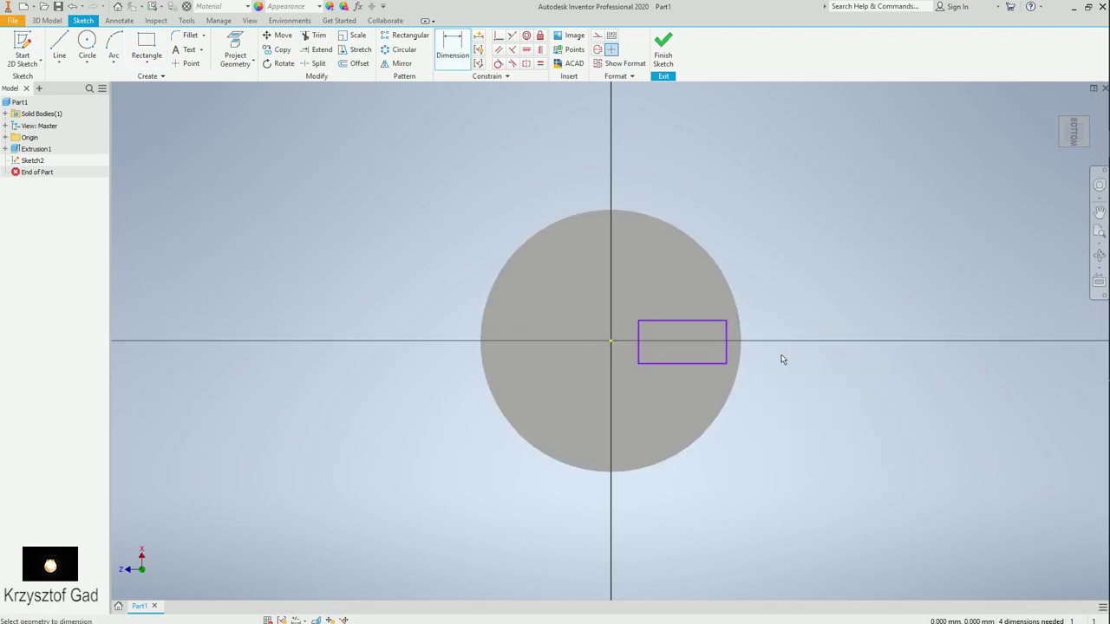
{"action": "left_click", "coordinate": [640, 350]}
{"action": "left_click", "coordinate": [771, 348]}
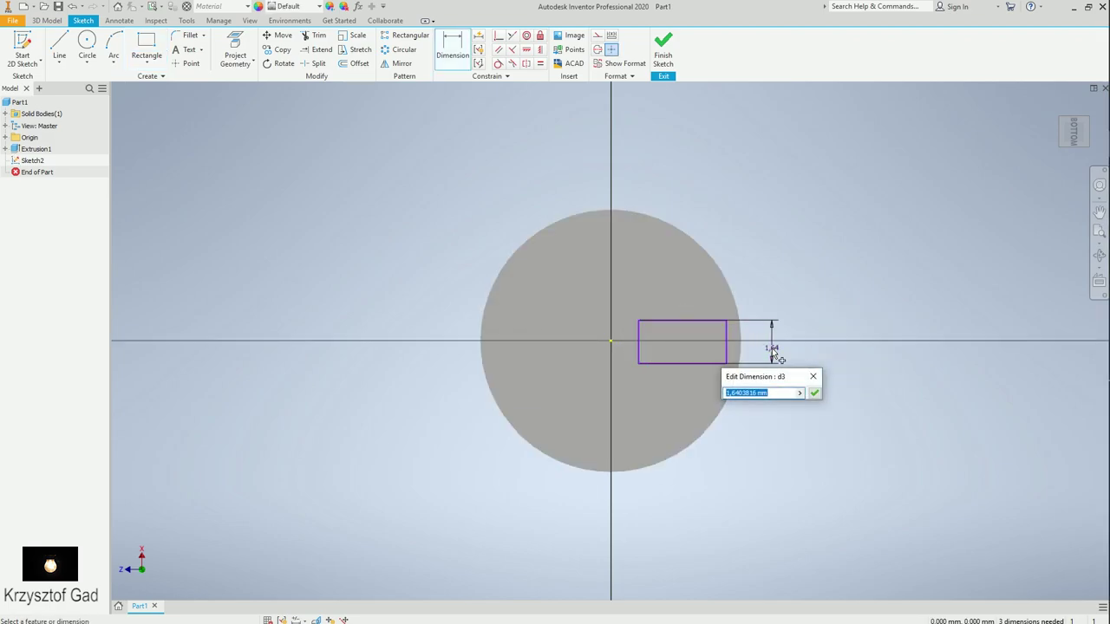
{"action": "type", "text": "1"}
{"action": "key", "text": "Return"}
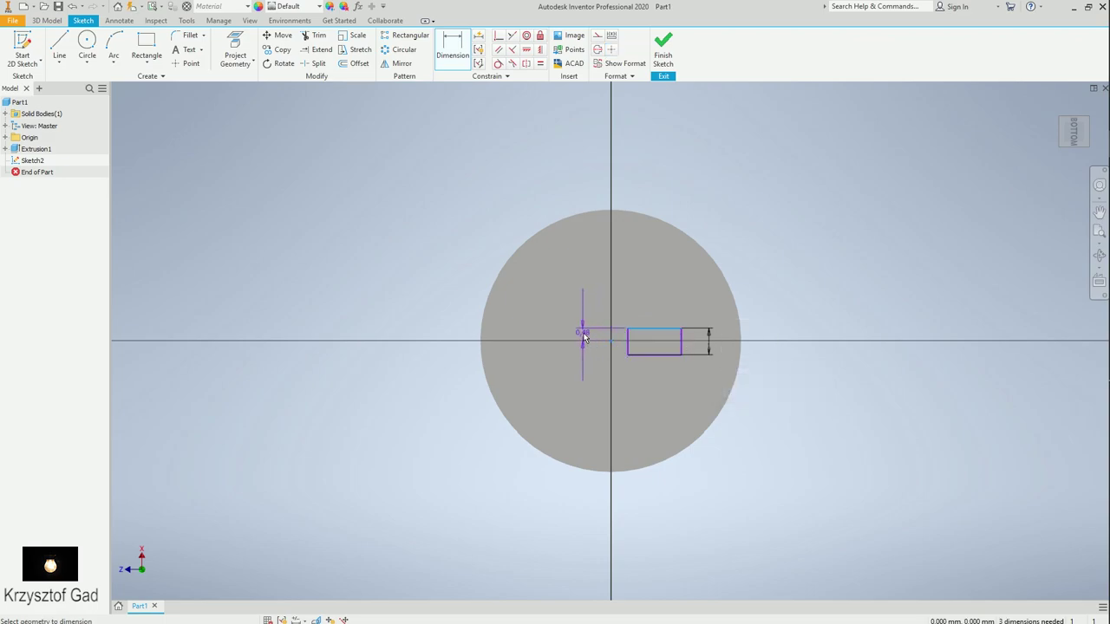
{"action": "left_click", "coordinate": [583, 338]}
{"action": "key", "text": "Return"}
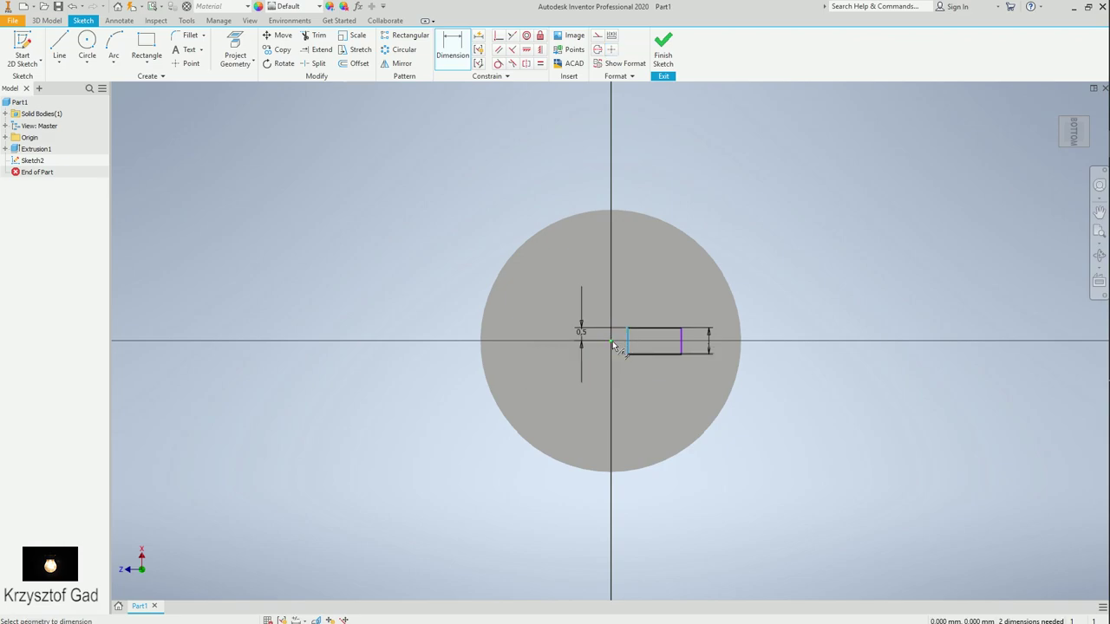
{"action": "left_click", "coordinate": [612, 380]}
{"action": "type", "text": "2"}
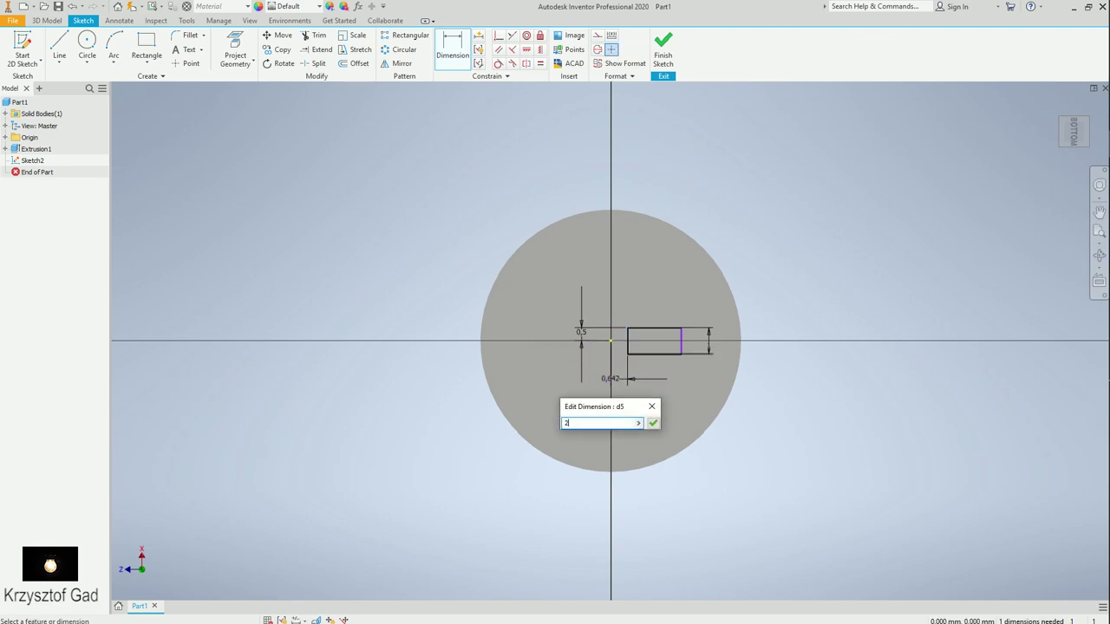
{"action": "key", "text": "Return"}
{"action": "right_click", "coordinate": [611, 382]}
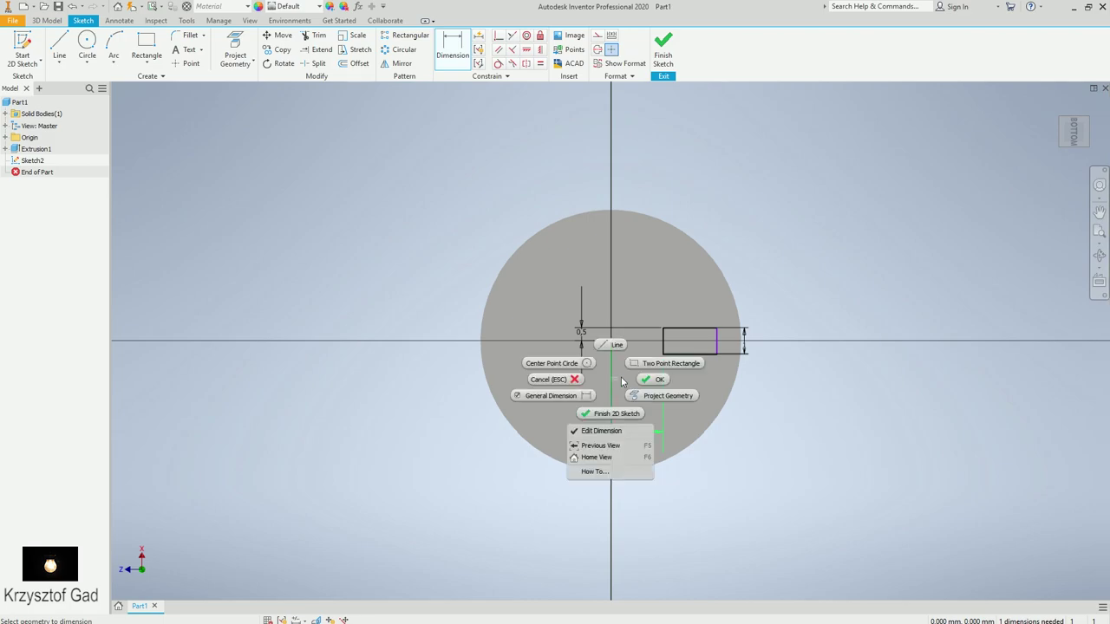
Draw a 7,8 mm circle centred on the origin
{"action": "left_click", "coordinate": [565, 361]}
{"action": "left_click", "coordinate": [611, 341]}
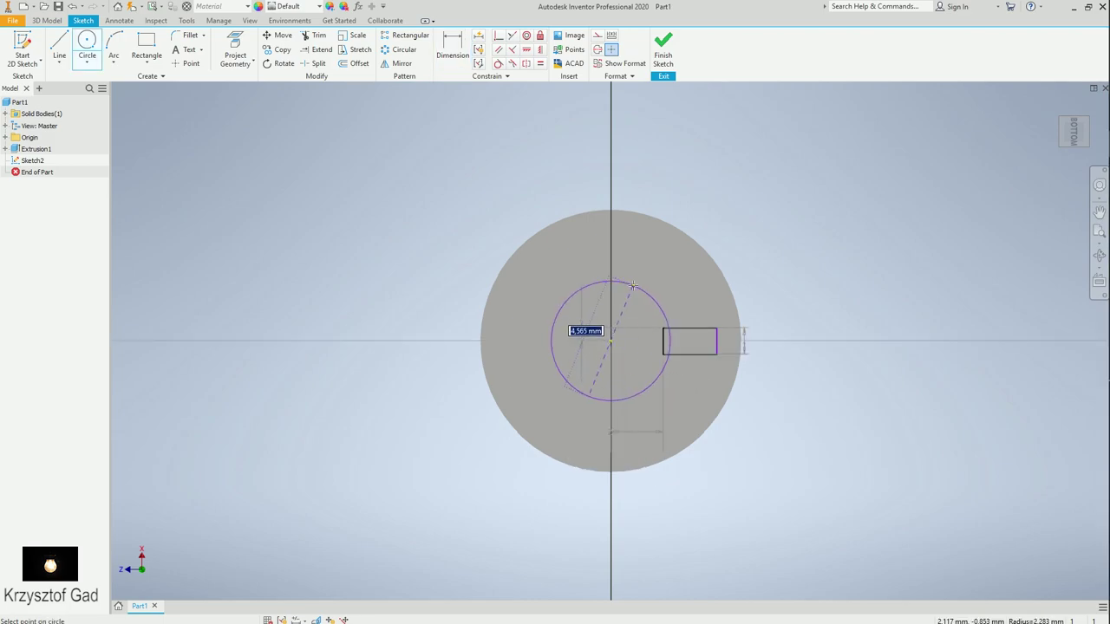
{"action": "key", "text": "Return"}
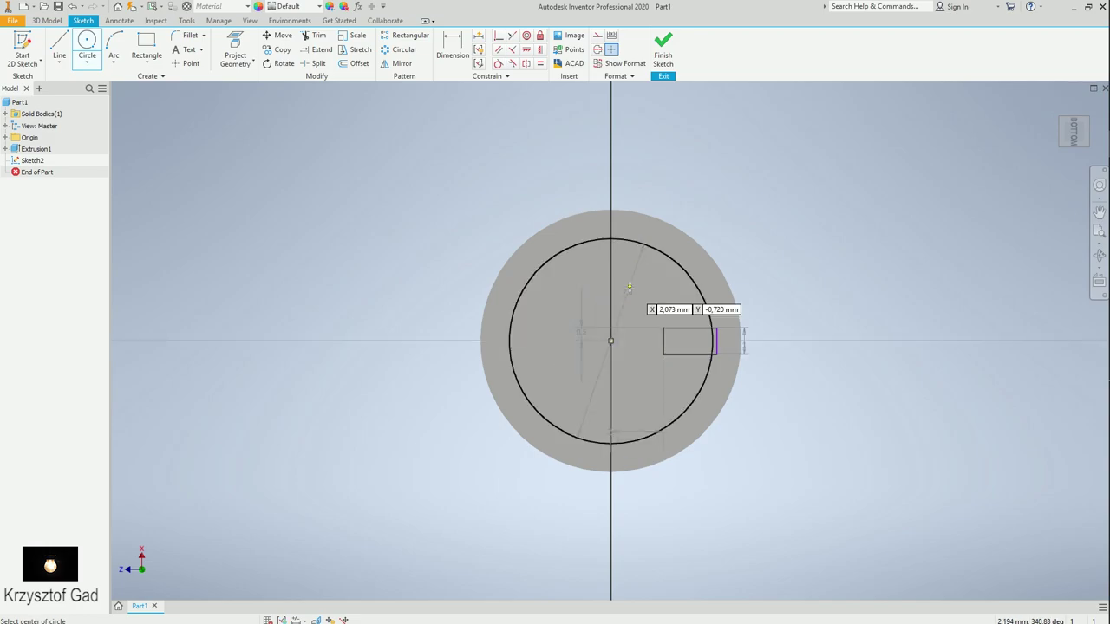
Trim the circle and rectangle edges into a closing arc, delete the leftover line, and finish the sketch
{"action": "key", "text": "x"}
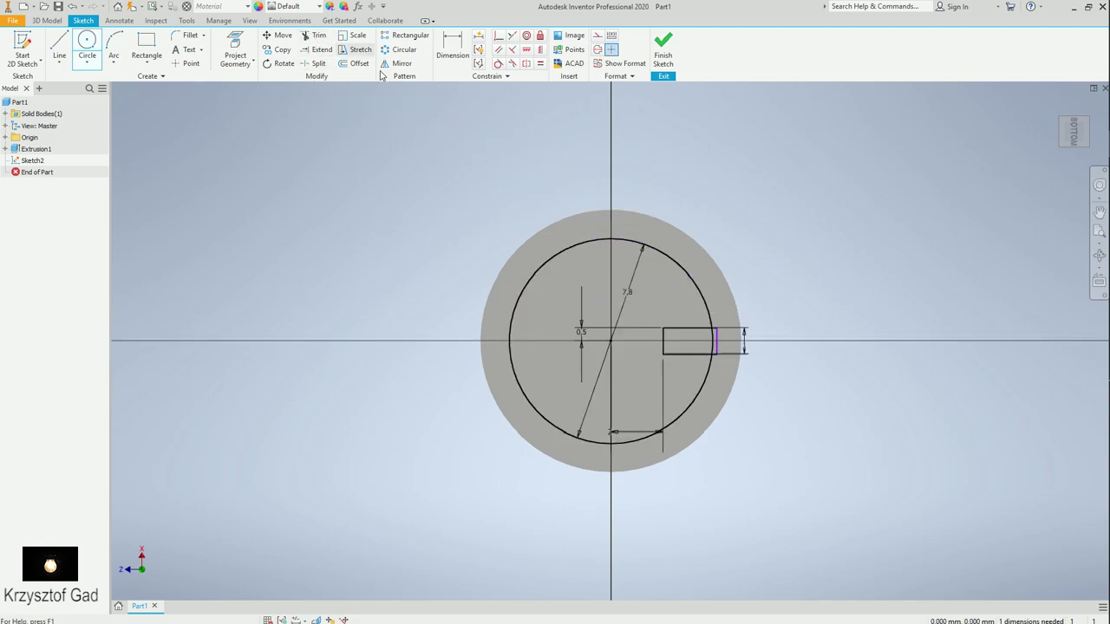
{"action": "left_click", "coordinate": [708, 374]}
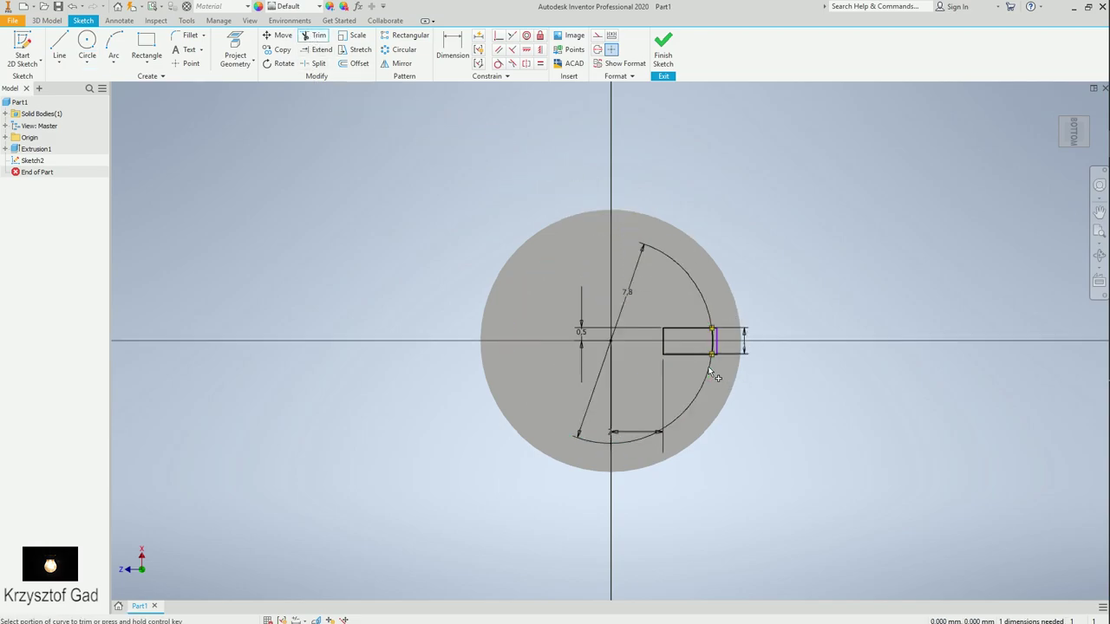
{"action": "scroll", "coordinate": [763, 390], "scroll_direction": "up", "scroll_amount": 5}
{"action": "scroll", "coordinate": [815, 425], "scroll_direction": "up", "scroll_amount": 2}
{"action": "left_click", "coordinate": [794, 438]}
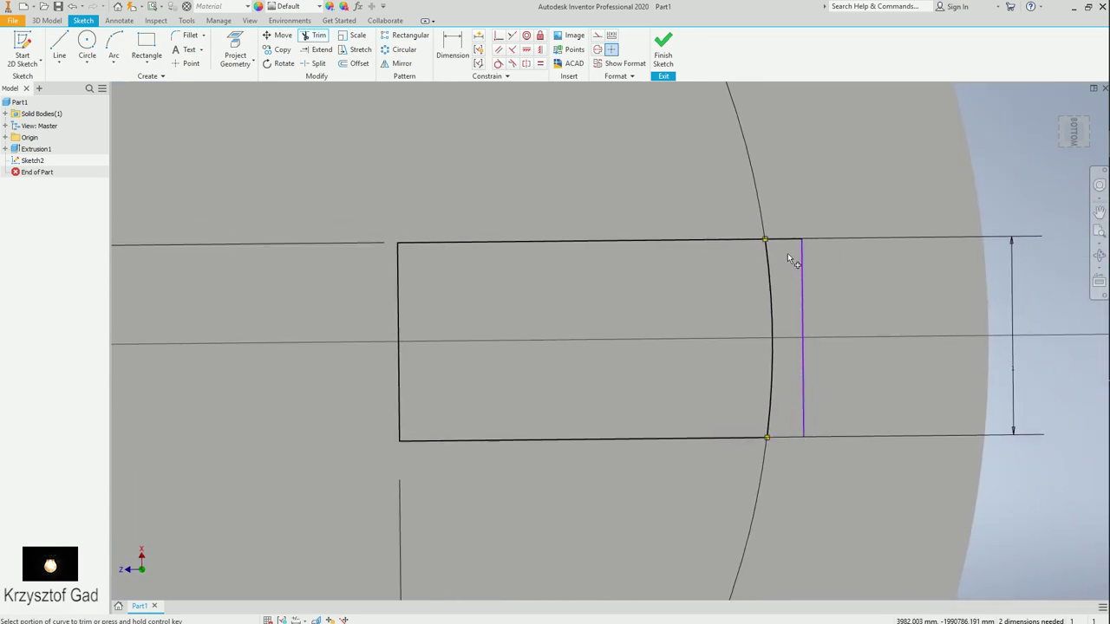
{"action": "left_click", "coordinate": [788, 244]}
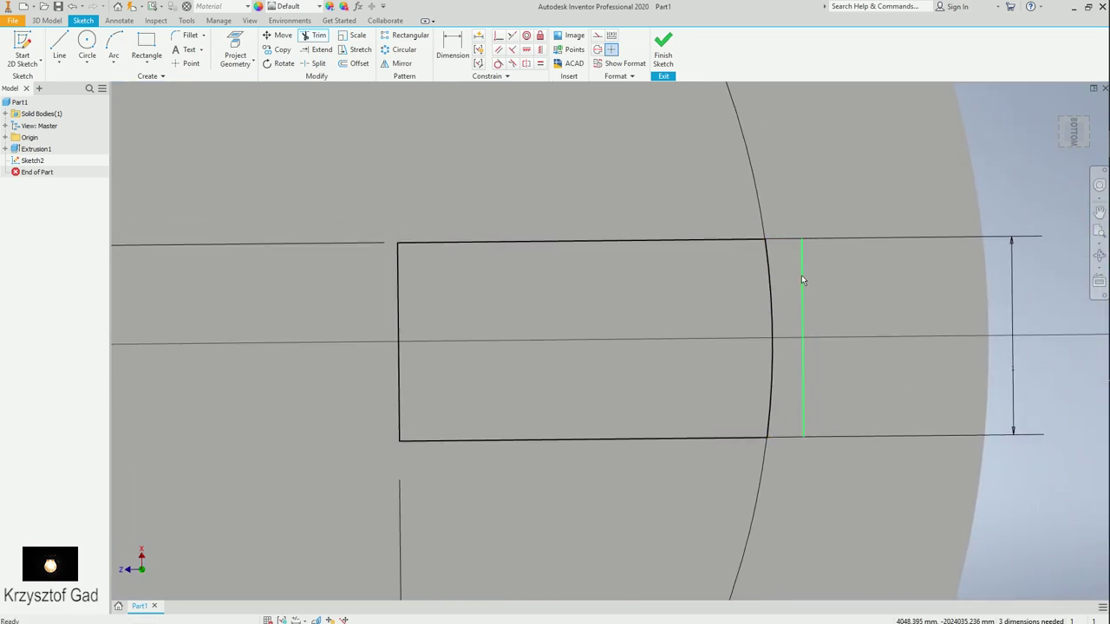
{"action": "right_click", "coordinate": [801, 276]}
{"action": "left_click", "coordinate": [799, 242]}
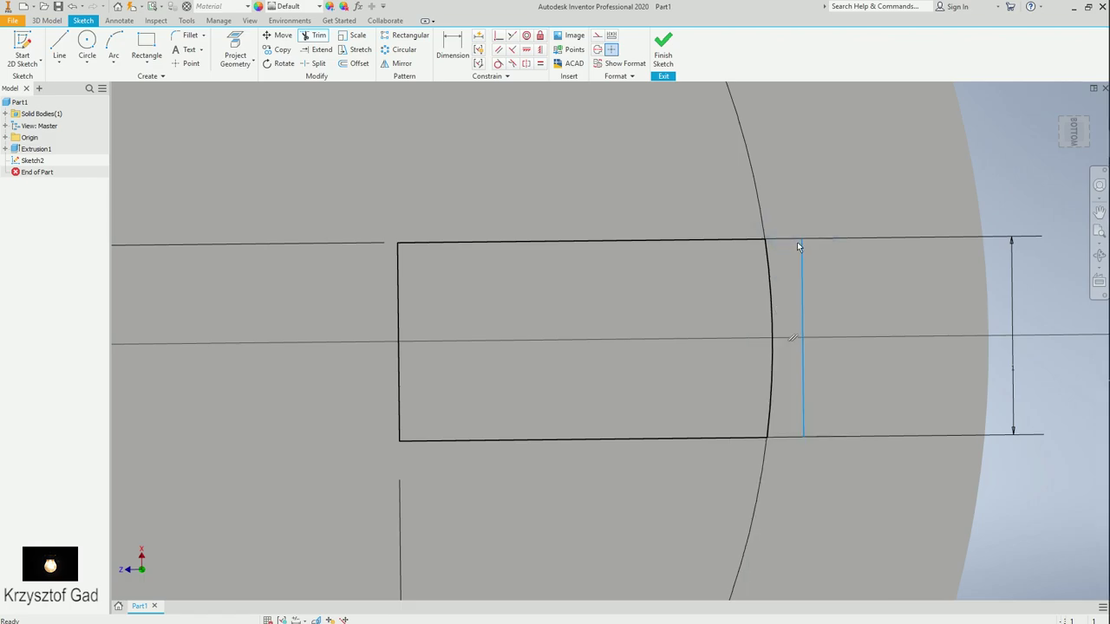
{"action": "scroll", "coordinate": [785, 314], "scroll_direction": "down", "scroll_amount": 5}
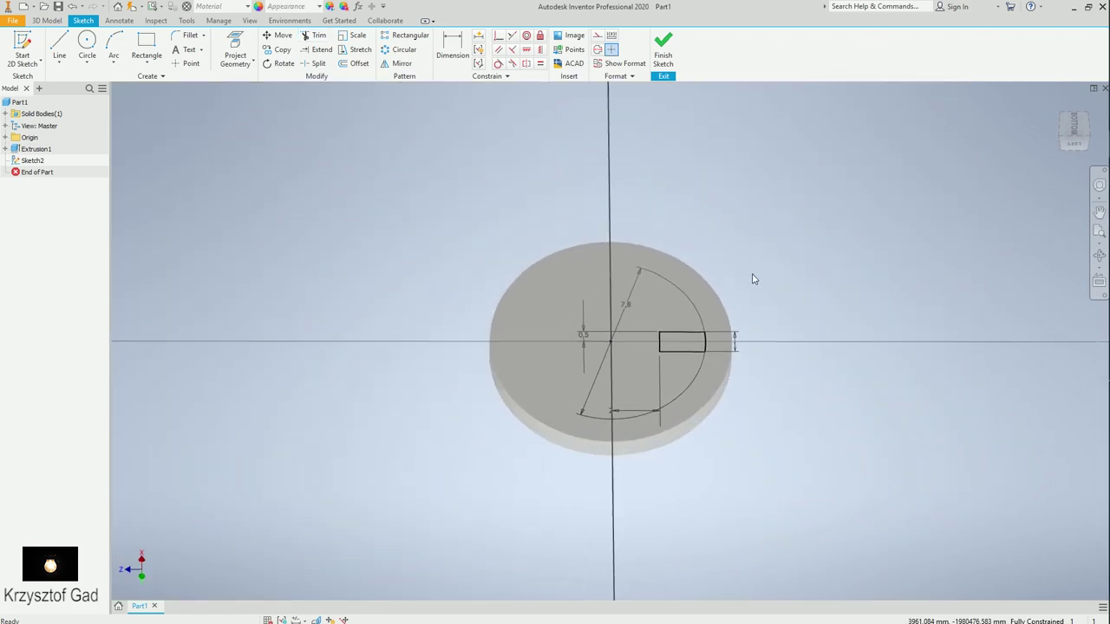
{"action": "left_click", "coordinate": [662, 48]}
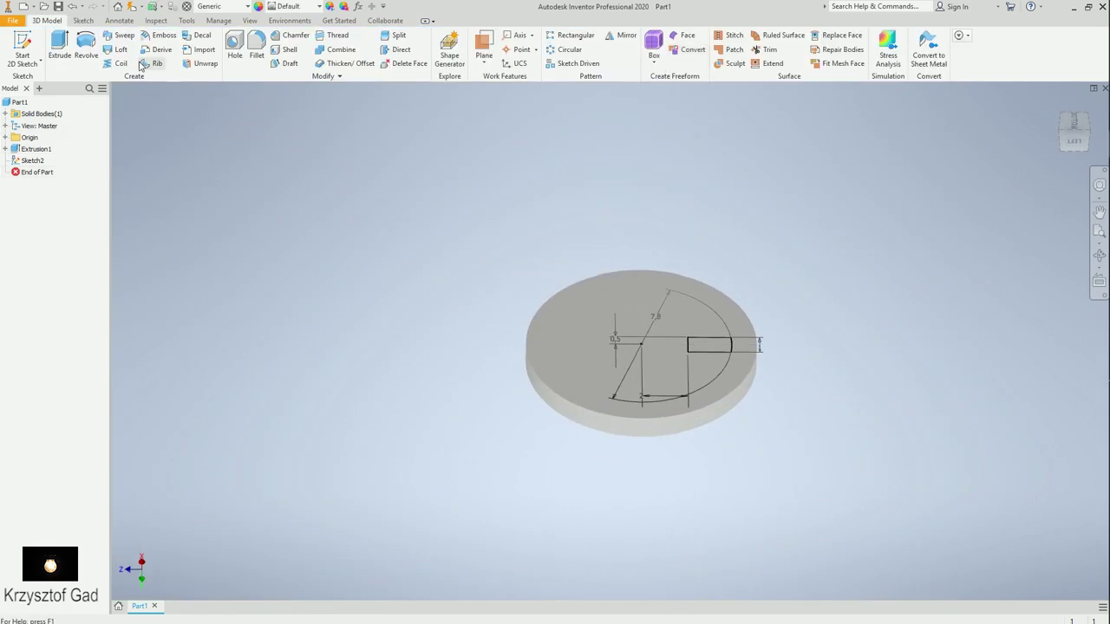
Extrude the Sketch2 profile 10 mm upward into a column
{"action": "left_click", "coordinate": [60, 43]}
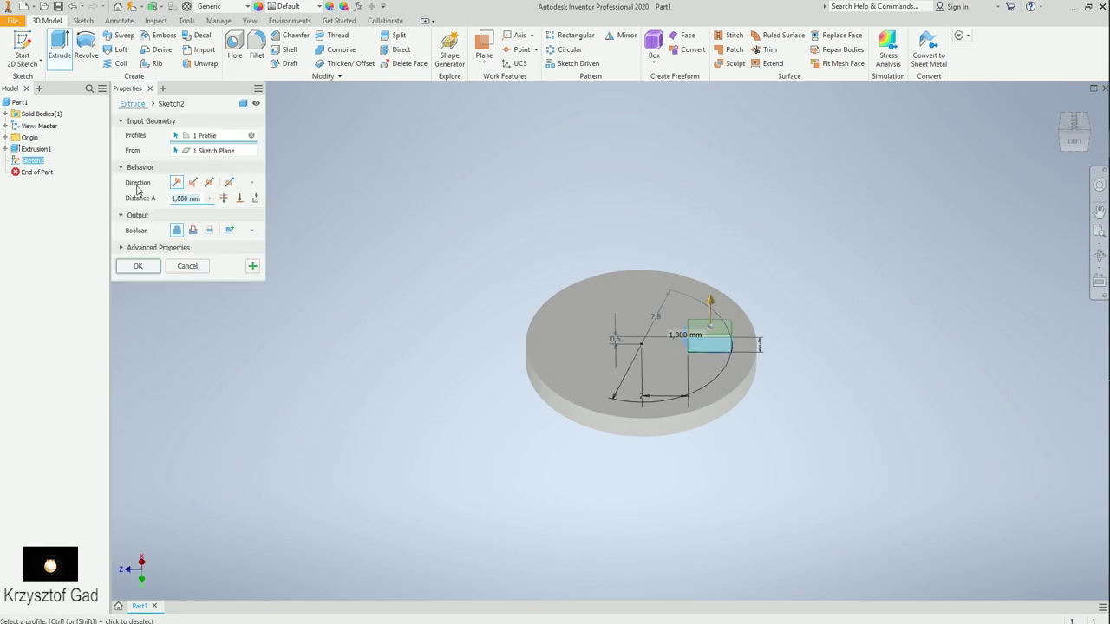
{"action": "type", "text": "10"}
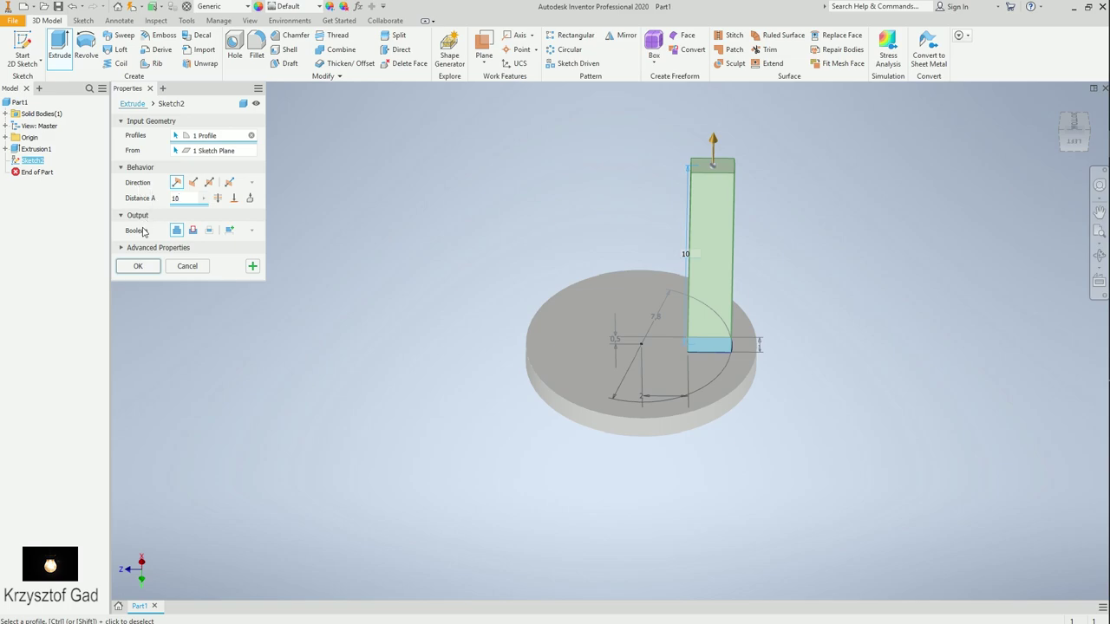
{"action": "left_click", "coordinate": [139, 267]}
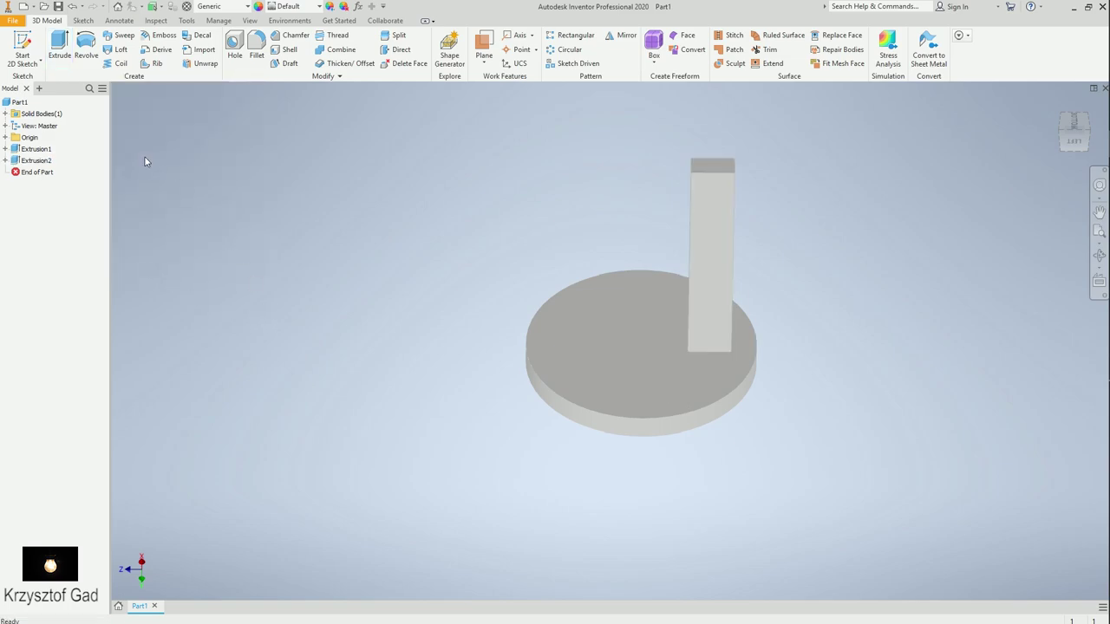
Draw a rectangle beside the column in a new sketch on the XZ plane
{"action": "left_click", "coordinate": [23, 50]}
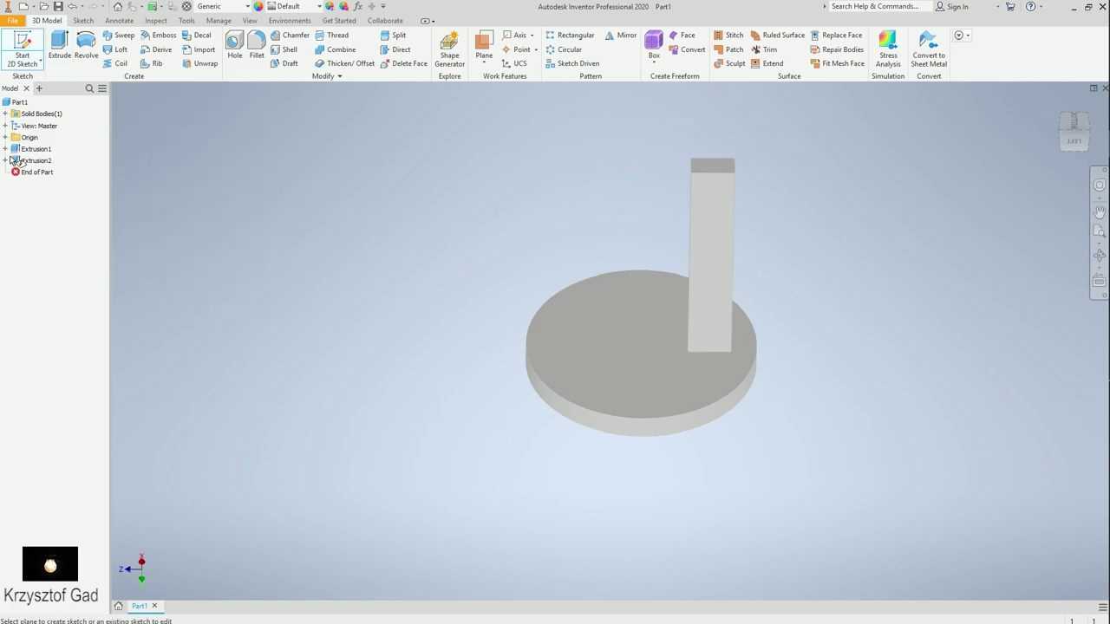
{"action": "left_click", "coordinate": [5, 137]}
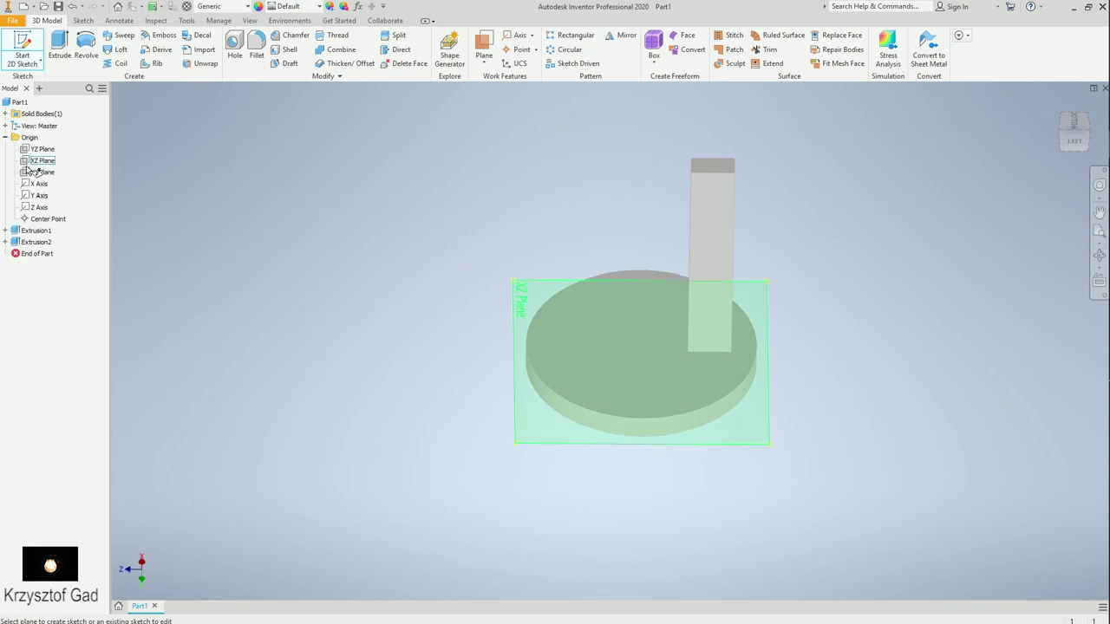
{"action": "left_click", "coordinate": [40, 160]}
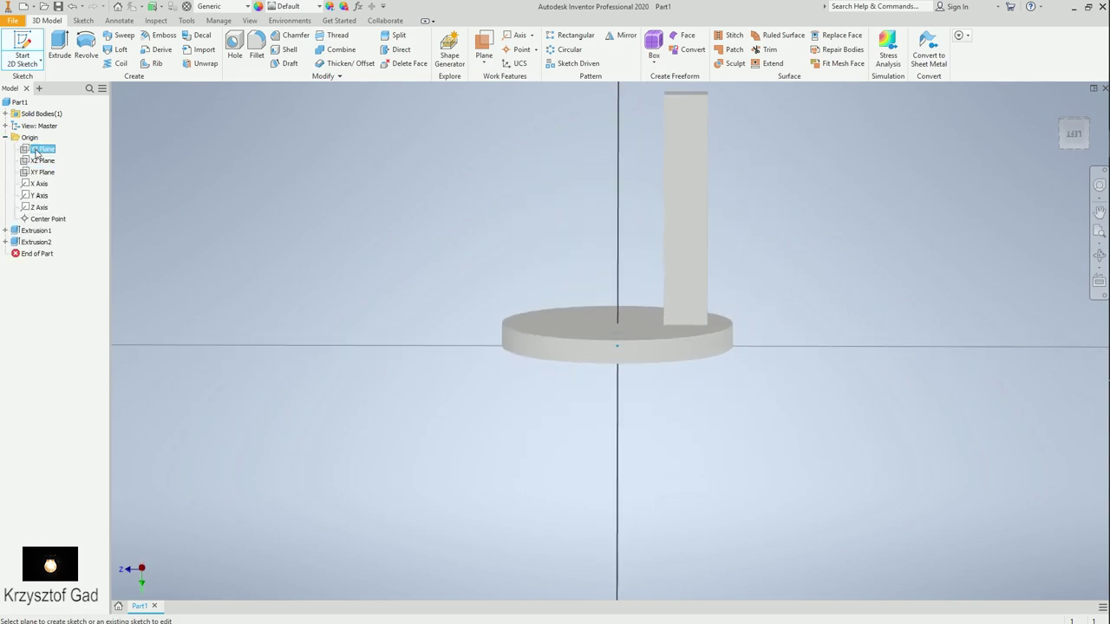
{"action": "right_click", "coordinate": [418, 230]}
{"action": "left_click", "coordinate": [460, 216]}
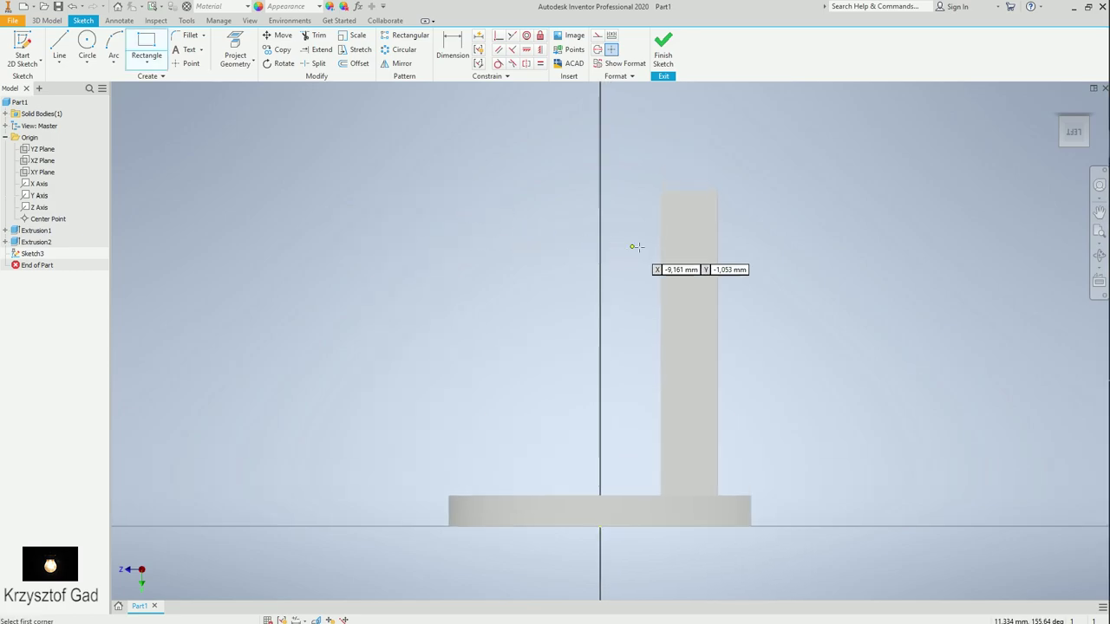
{"action": "left_click", "coordinate": [754, 216]}
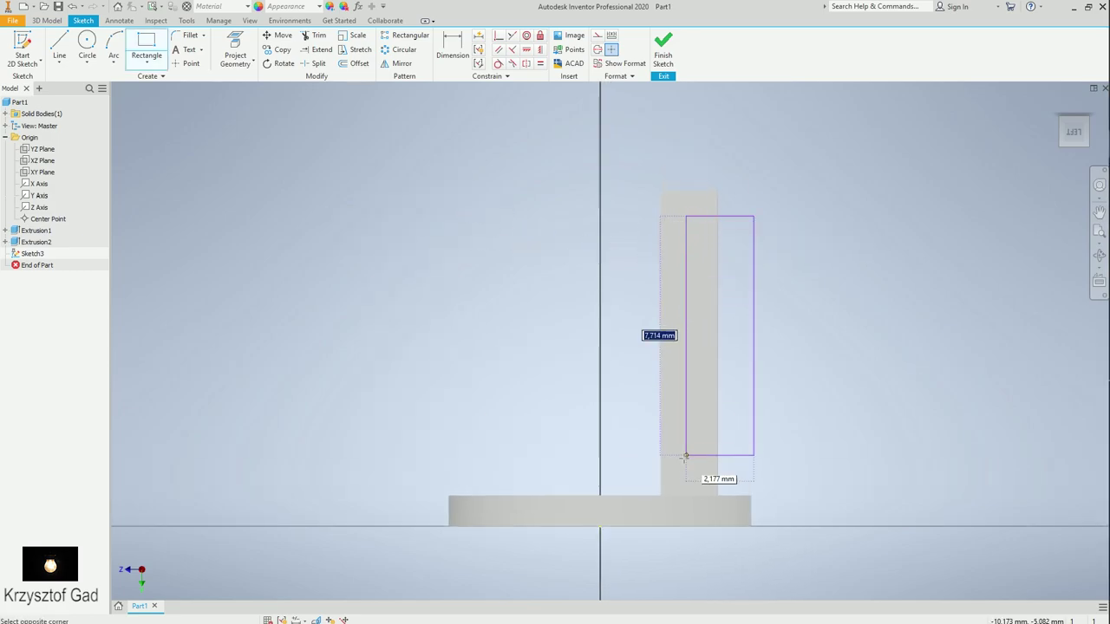
{"action": "left_click", "coordinate": [718, 496]}
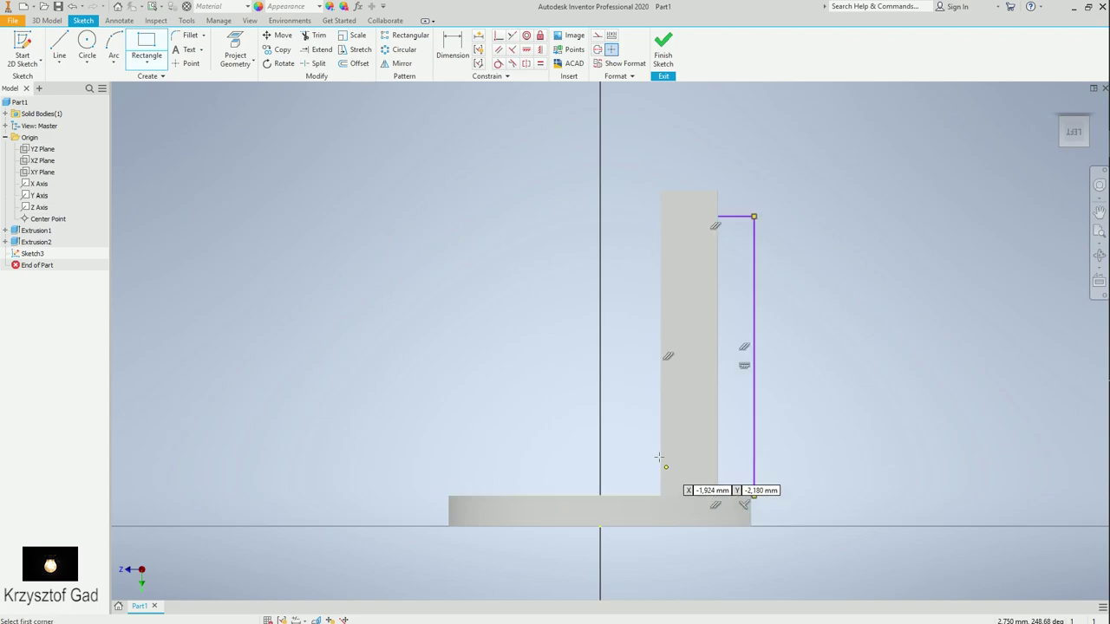
Dimension the rectangle's inner edge 5,5/2 (2,75) from the centre axis
{"action": "right_click", "coordinate": [591, 358]}
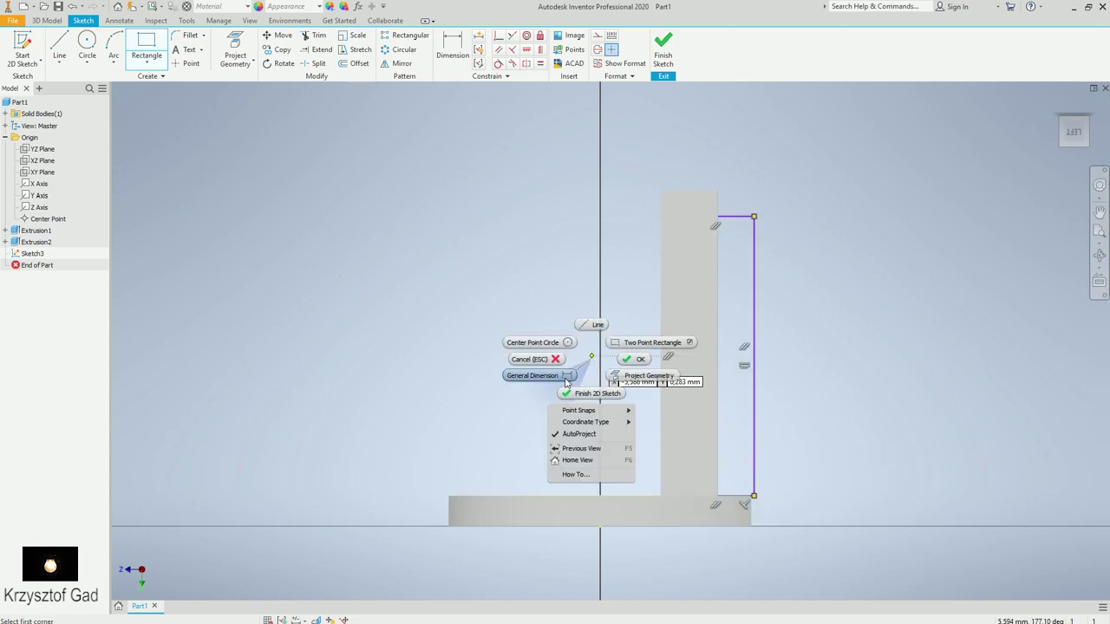
{"action": "left_click", "coordinate": [532, 376]}
{"action": "left_click", "coordinate": [677, 379]}
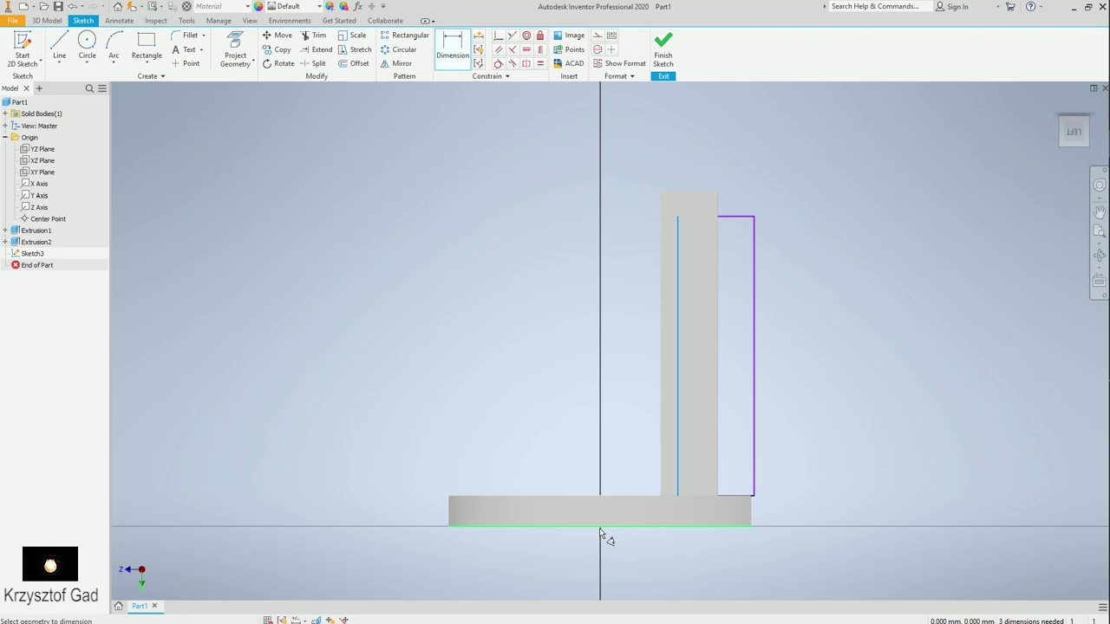
{"action": "mouse_move", "coordinate": [599, 528]}
{"action": "middle_mouse_down"}
{"action": "mouse_move", "coordinate": [610, 501]}
{"action": "mouse_move", "coordinate": [599, 491]}
{"action": "middle_mouse_up"}
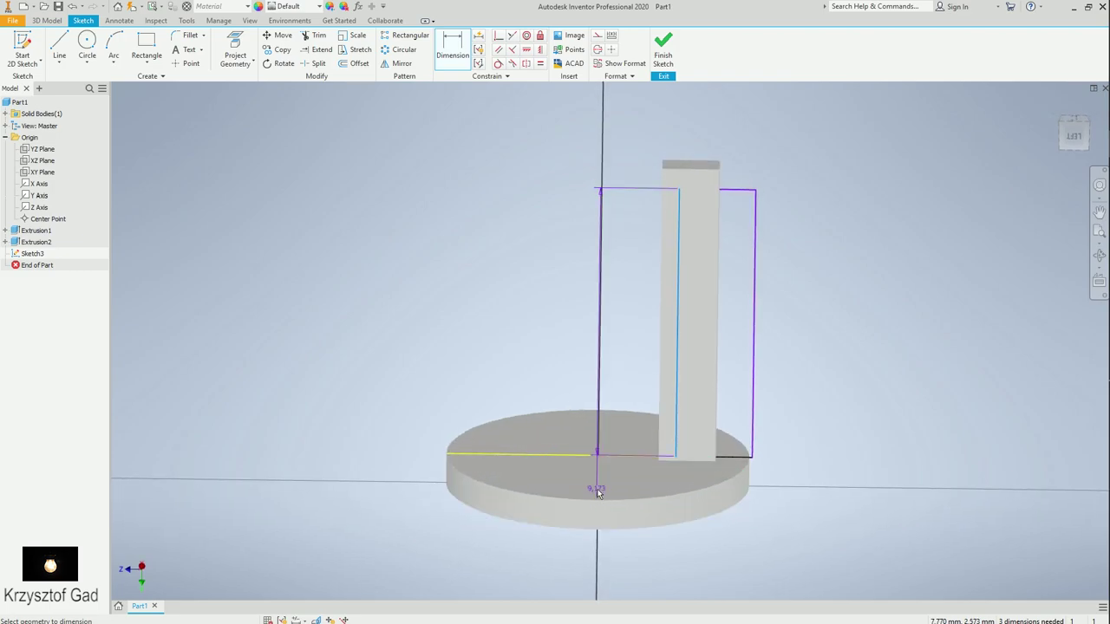
{"action": "left_click", "coordinate": [599, 454]}
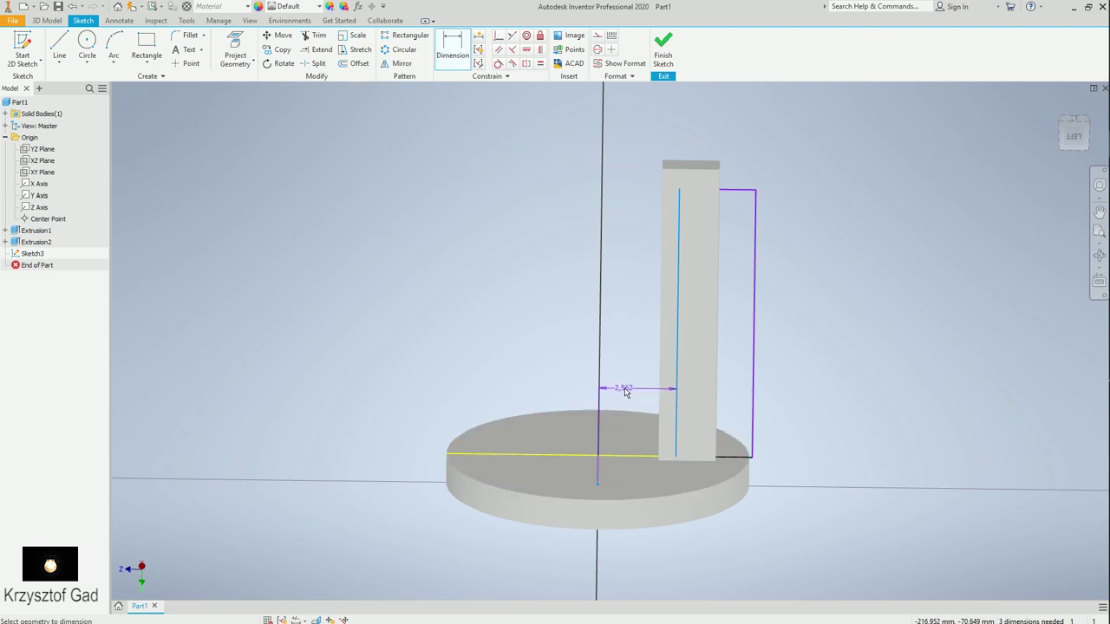
{"action": "left_click", "coordinate": [625, 388]}
{"action": "type", "text": "5,5"}
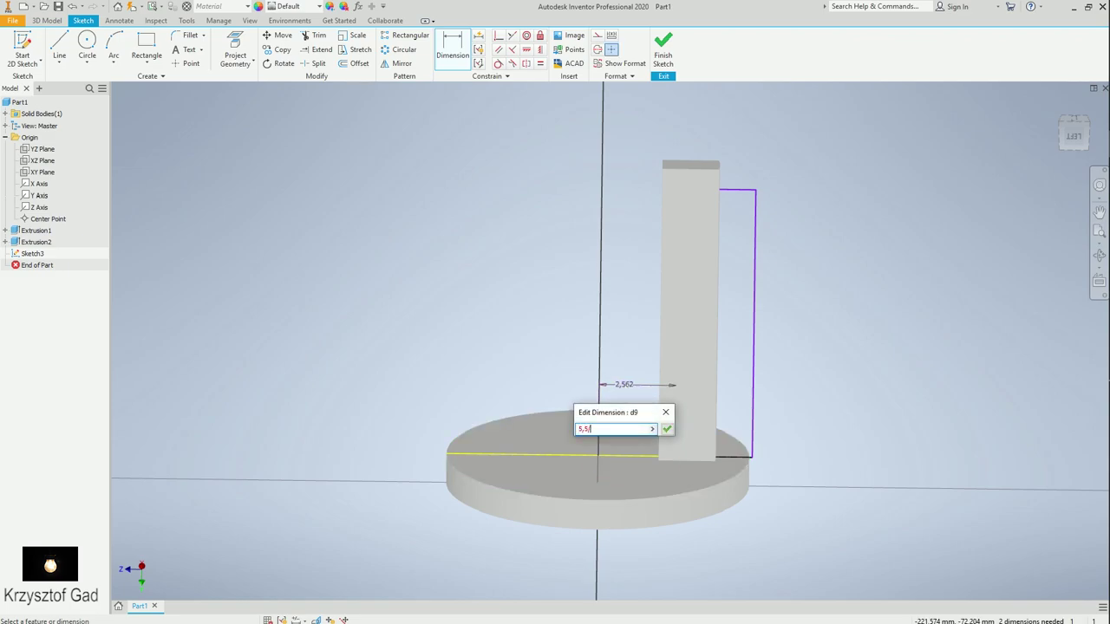
{"action": "type", "text": "/2"}
{"action": "key", "text": "Return"}
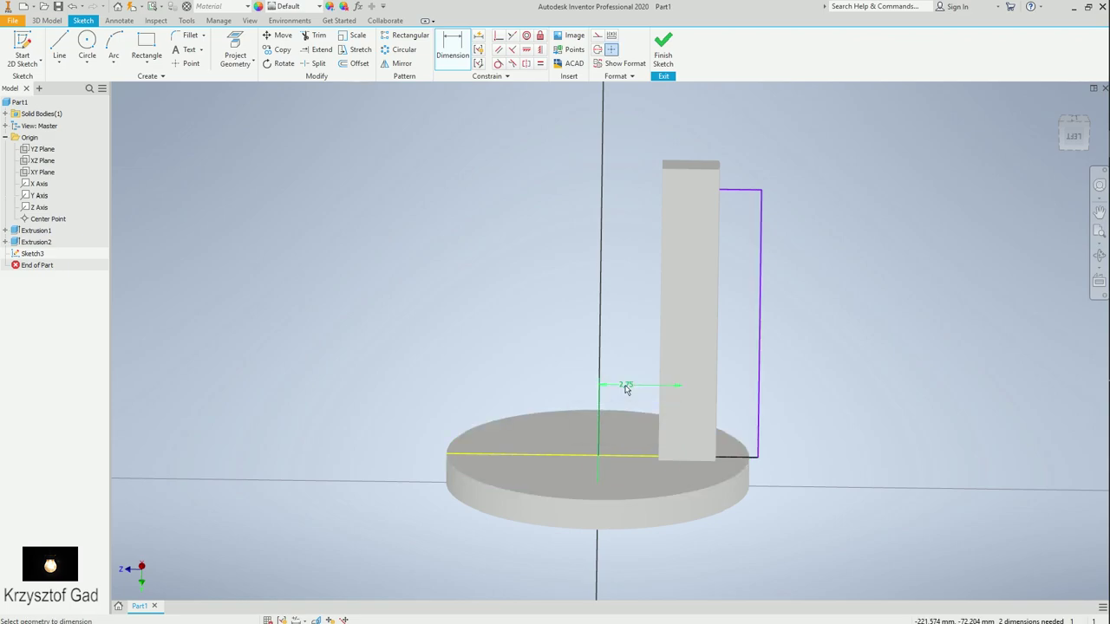
Add a height dimension of 9, reject the over-constraining dimension, and finish the sketch
{"action": "left_click", "coordinate": [681, 305]}
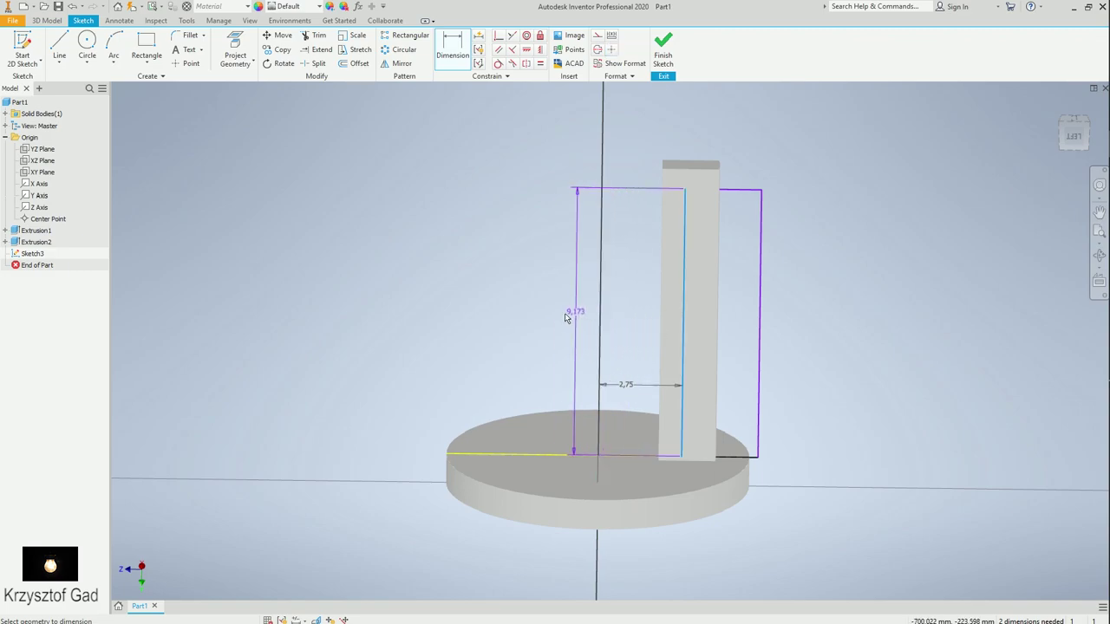
{"action": "left_click", "coordinate": [556, 315]}
{"action": "type", "text": "9"}
{"action": "key", "text": "Return"}
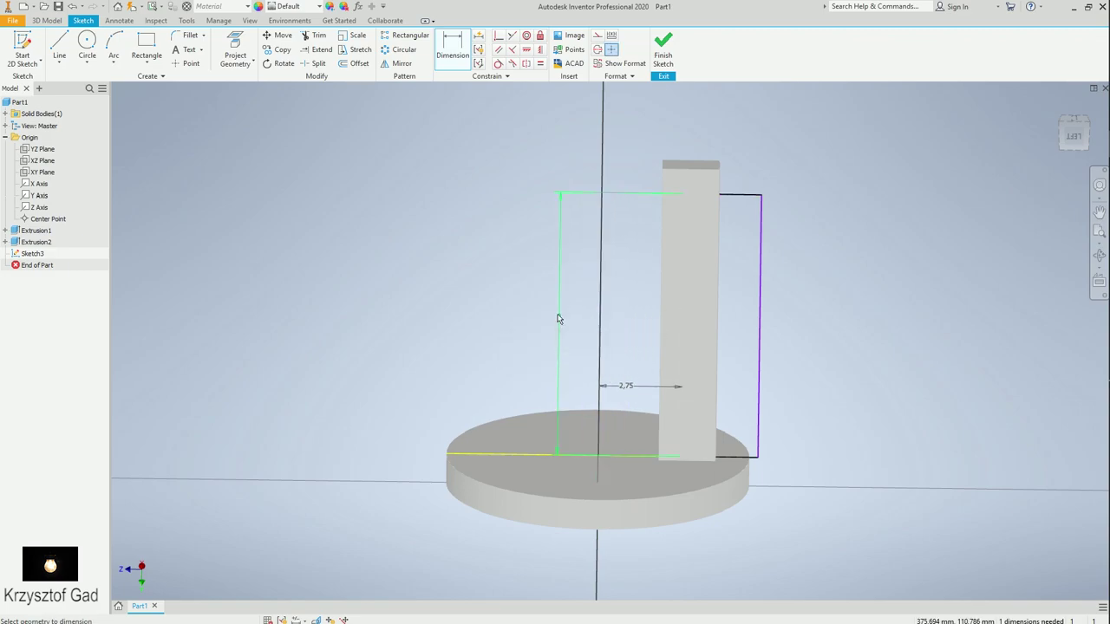
{"action": "left_click", "coordinate": [680, 464]}
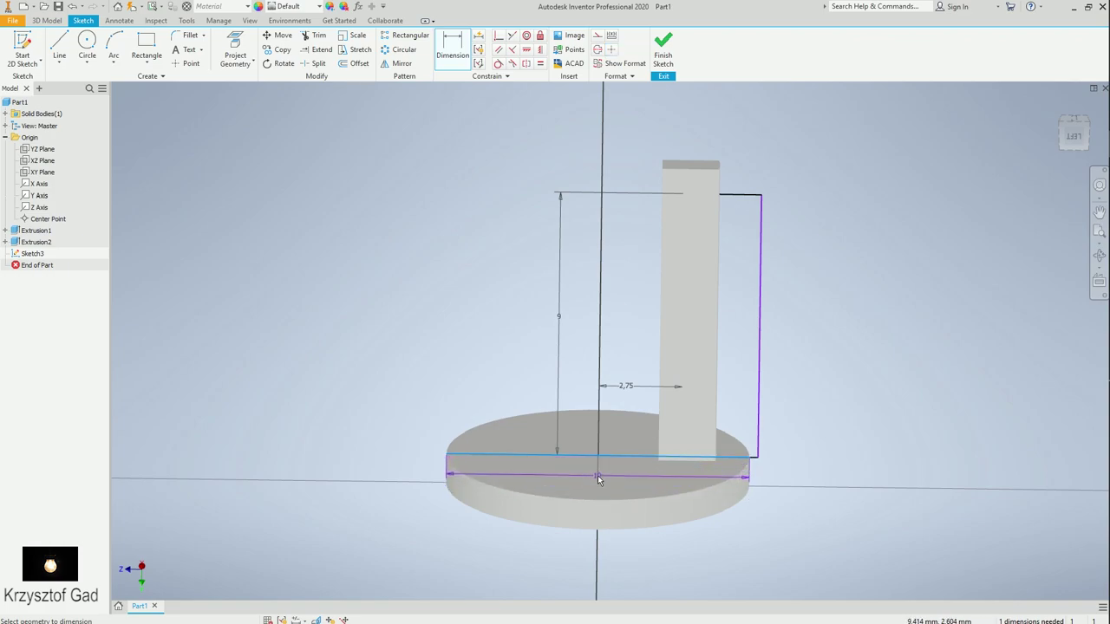
{"action": "left_click", "coordinate": [598, 483]}
{"action": "left_click", "coordinate": [795, 476]}
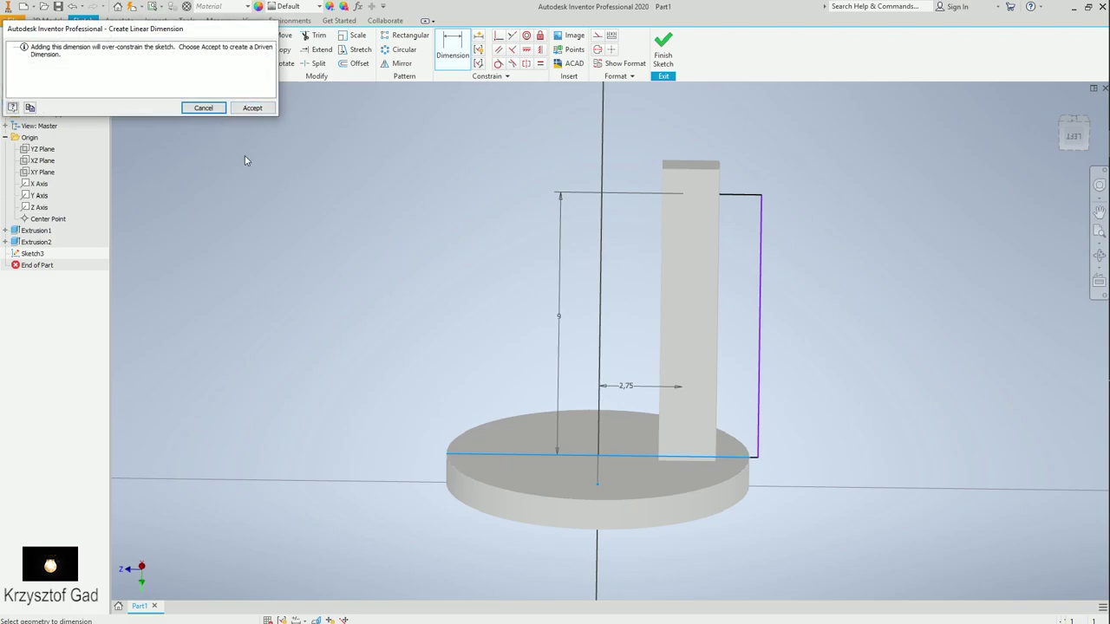
{"action": "key", "text": "Escape"}
{"action": "left_click", "coordinate": [663, 48]}
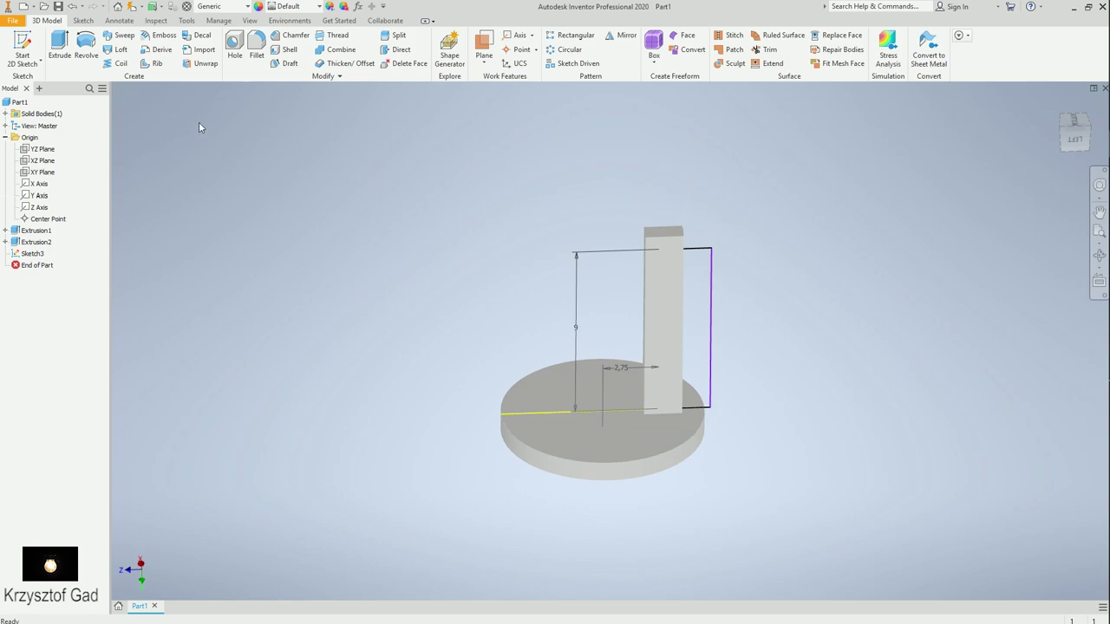
Revolve-cut the Sketch3 profile 360° around the Y axis and orbit to inspect the hook
{"action": "left_click", "coordinate": [86, 48]}
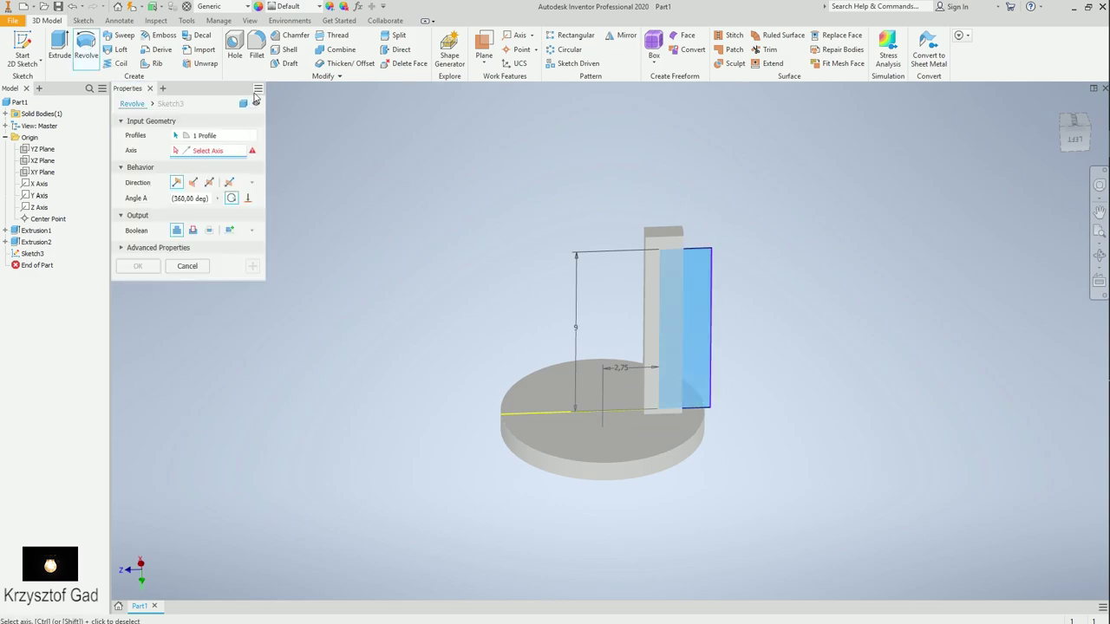
{"action": "left_click", "coordinate": [40, 196]}
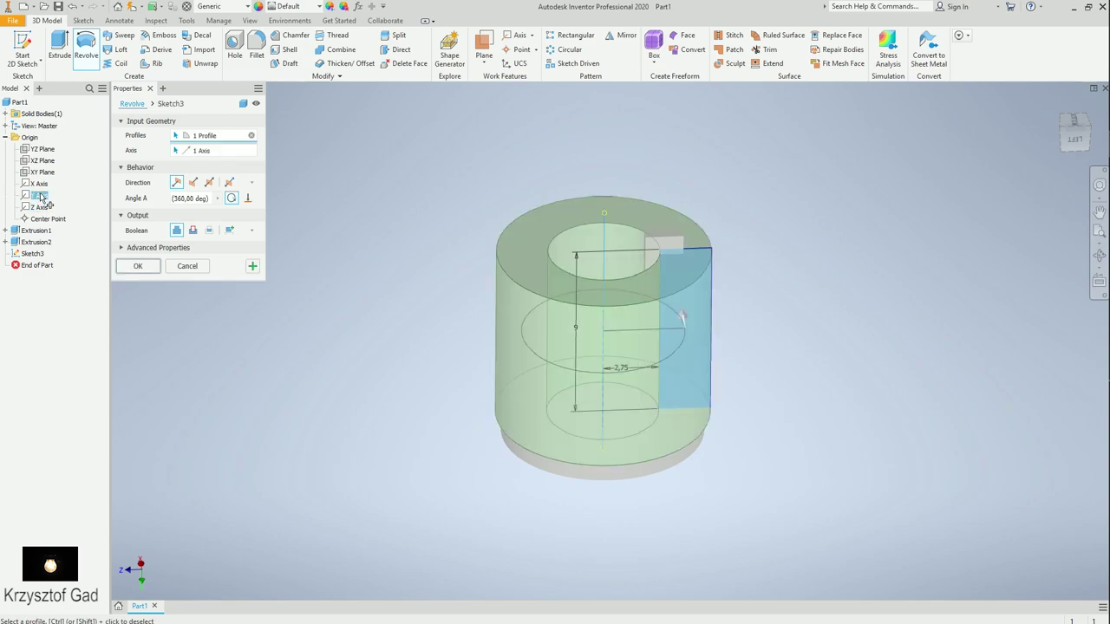
{"action": "left_click", "coordinate": [195, 231]}
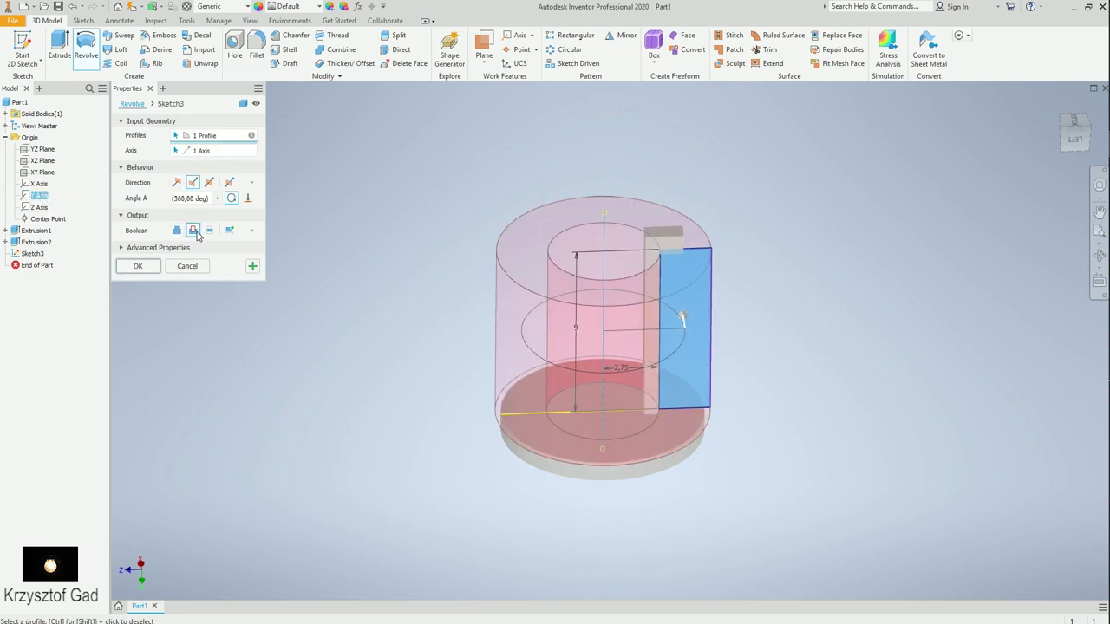
{"action": "left_click", "coordinate": [140, 266]}
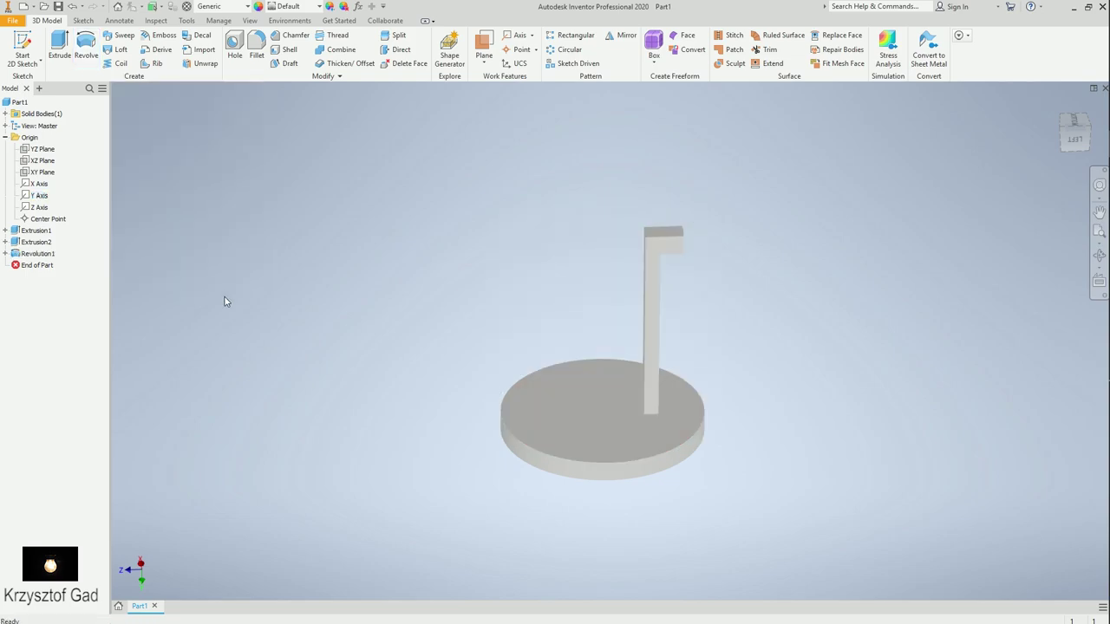
{"action": "middle_click_drag", "start_coordinate": [324, 290], "coordinate": [337, 164], "text": "shift"}
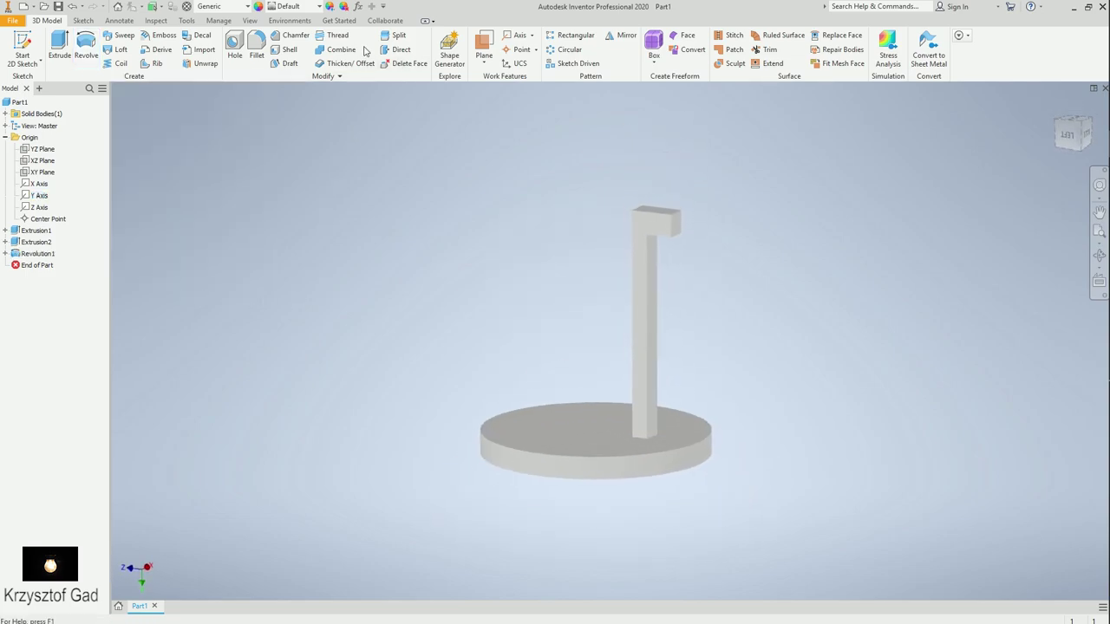
Switch the visual style to Shaded with Edges
{"action": "left_click", "coordinate": [250, 20]}
{"action": "left_click", "coordinate": [209, 43]}
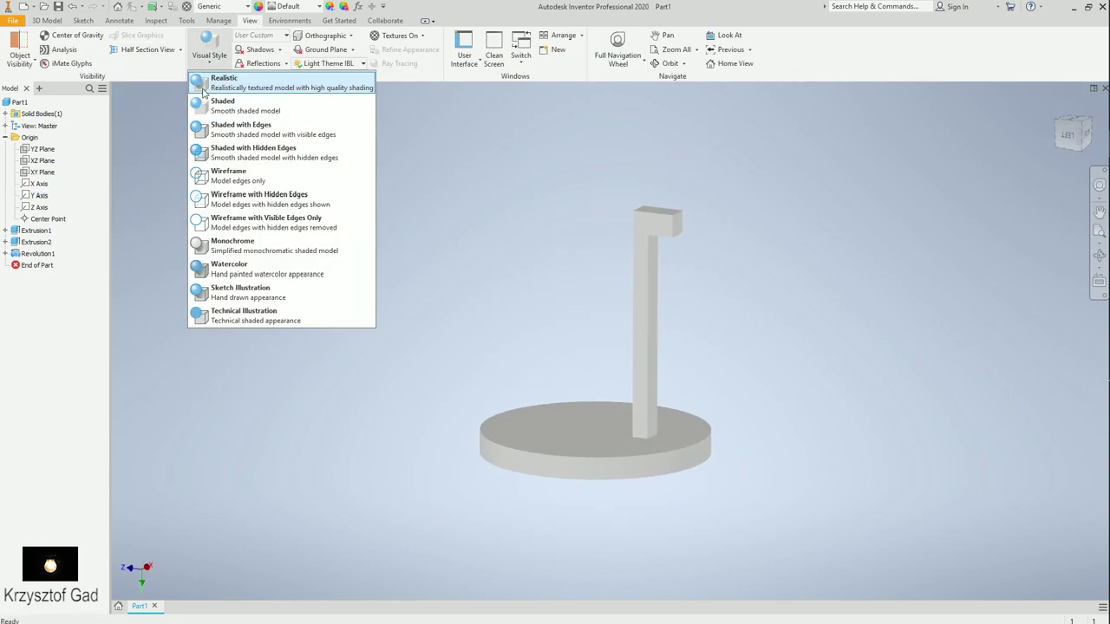
{"action": "left_click", "coordinate": [231, 139]}
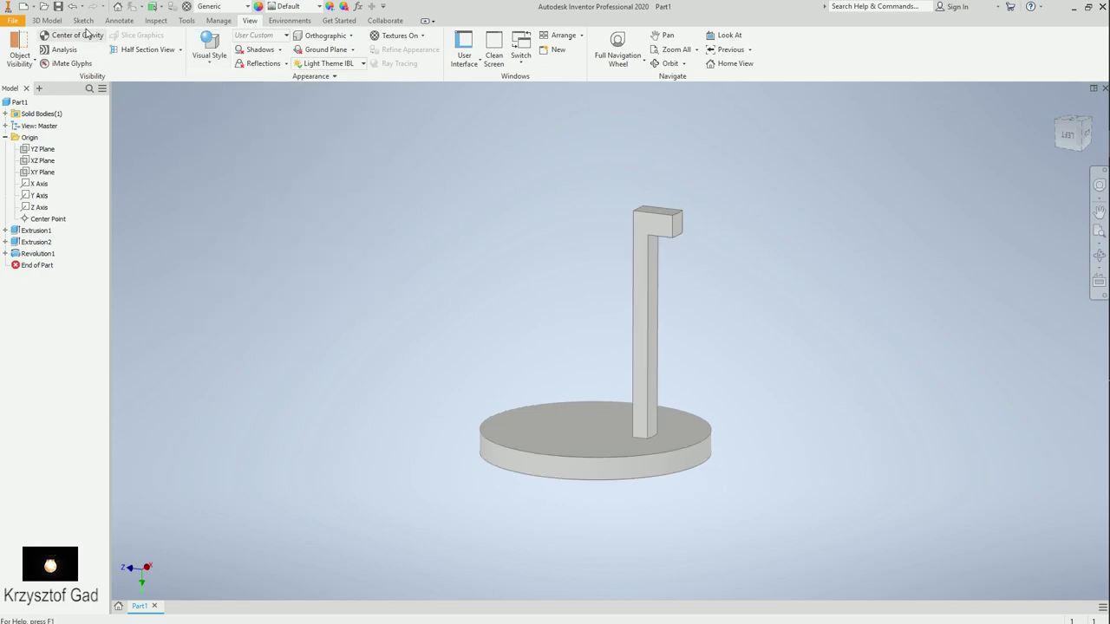
{"action": "left_click", "coordinate": [55, 22]}
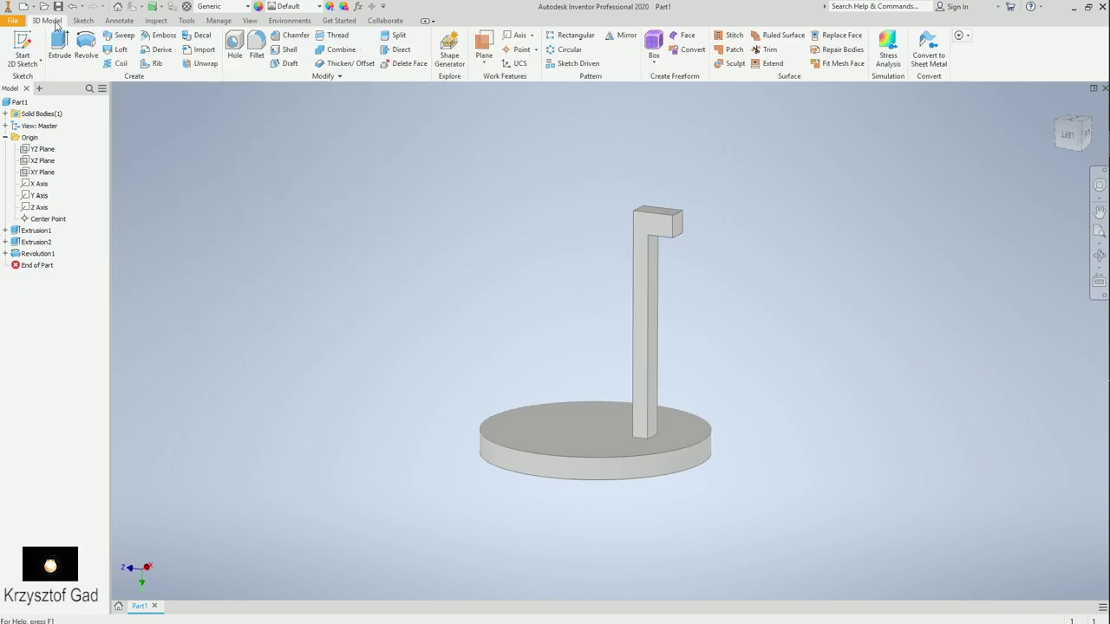
Chamfer the top block's outer edge by 0,8
{"action": "left_click", "coordinate": [290, 36]}
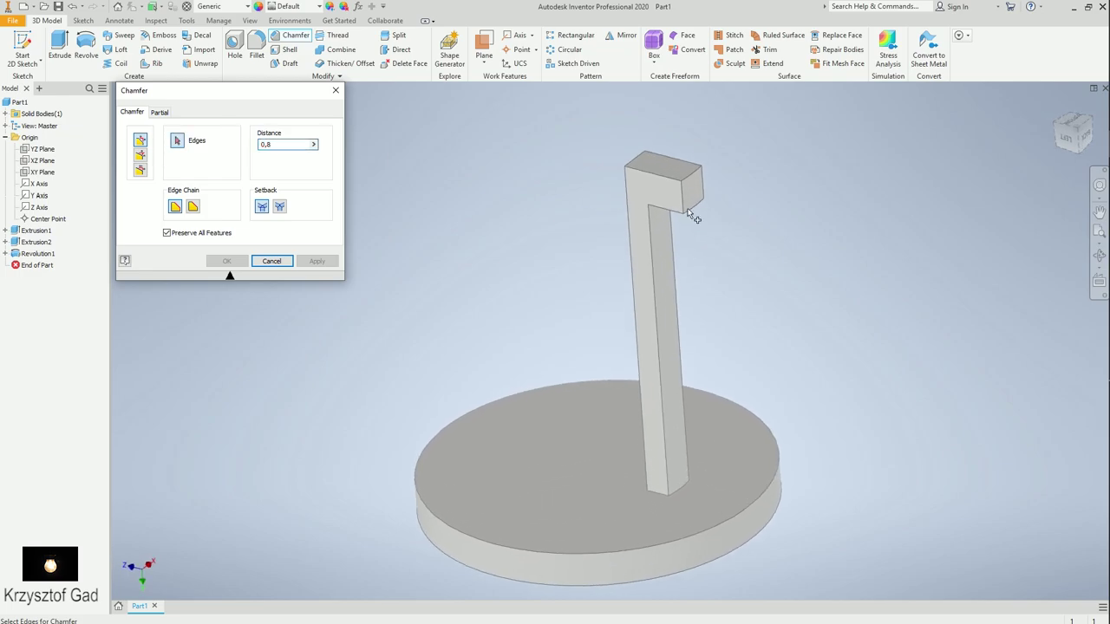
{"action": "left_click", "coordinate": [690, 182]}
{"action": "left_click", "coordinate": [226, 261]}
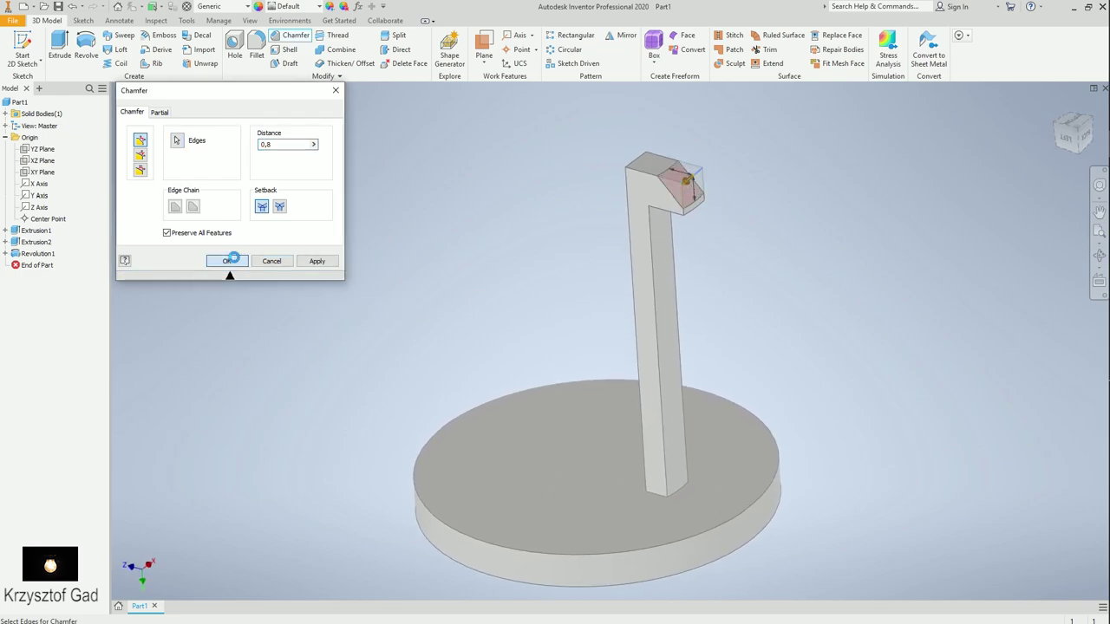
Circular-pattern Extrusion2, Revolution1 and Chamfer1 around the disc's cylindrical face axis
{"action": "left_click", "coordinate": [570, 51]}
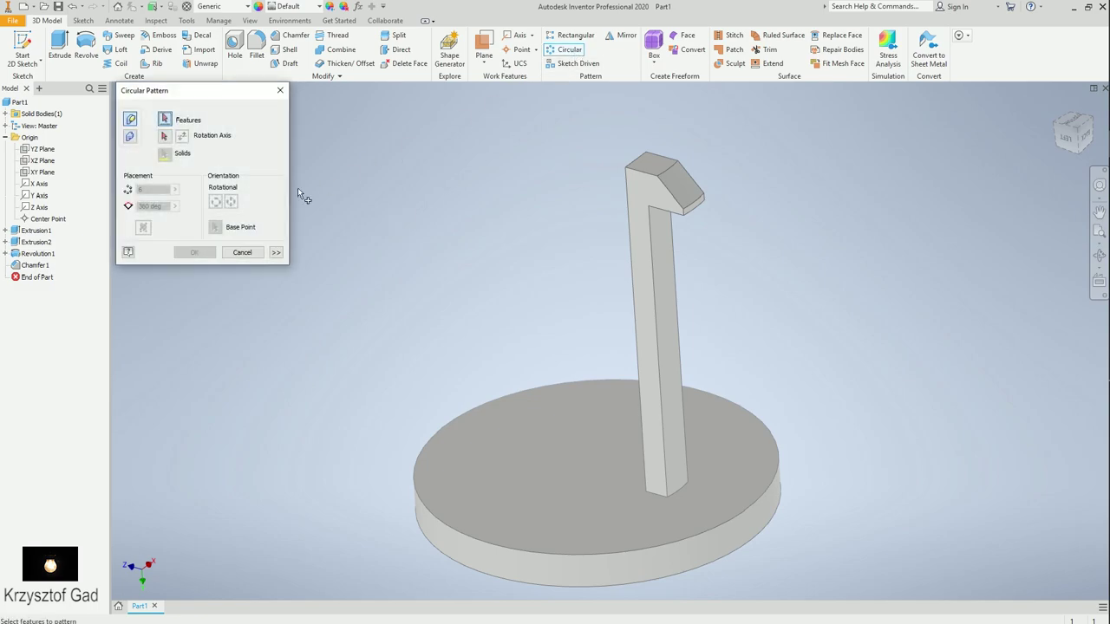
{"action": "left_click", "coordinate": [39, 243]}
{"action": "left_click", "coordinate": [39, 254]}
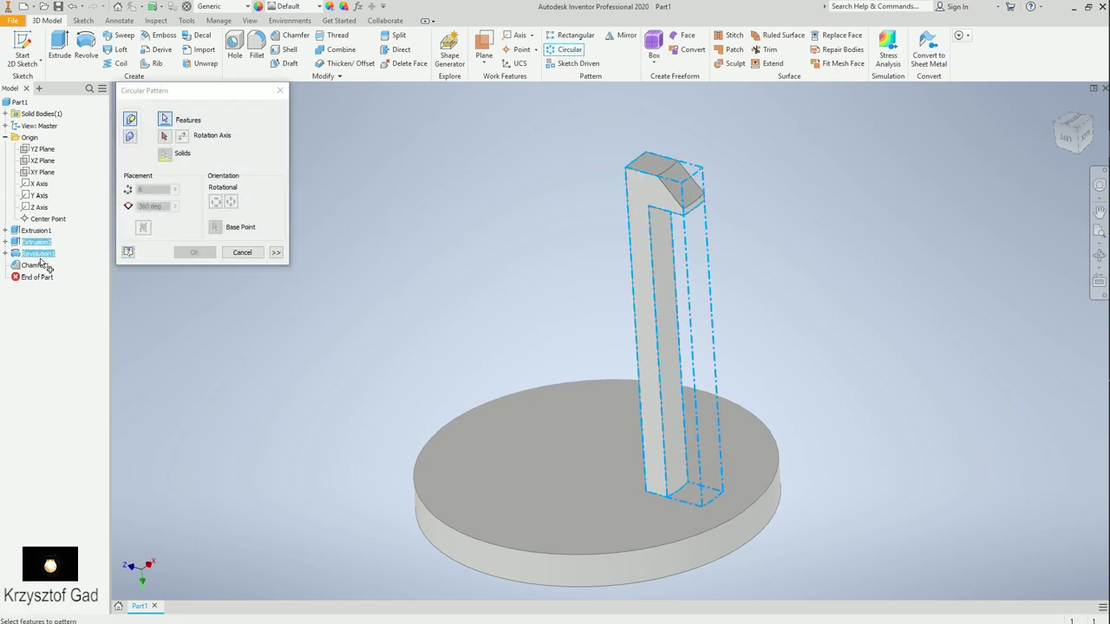
{"action": "left_click", "coordinate": [40, 265]}
{"action": "left_click", "coordinate": [169, 136]}
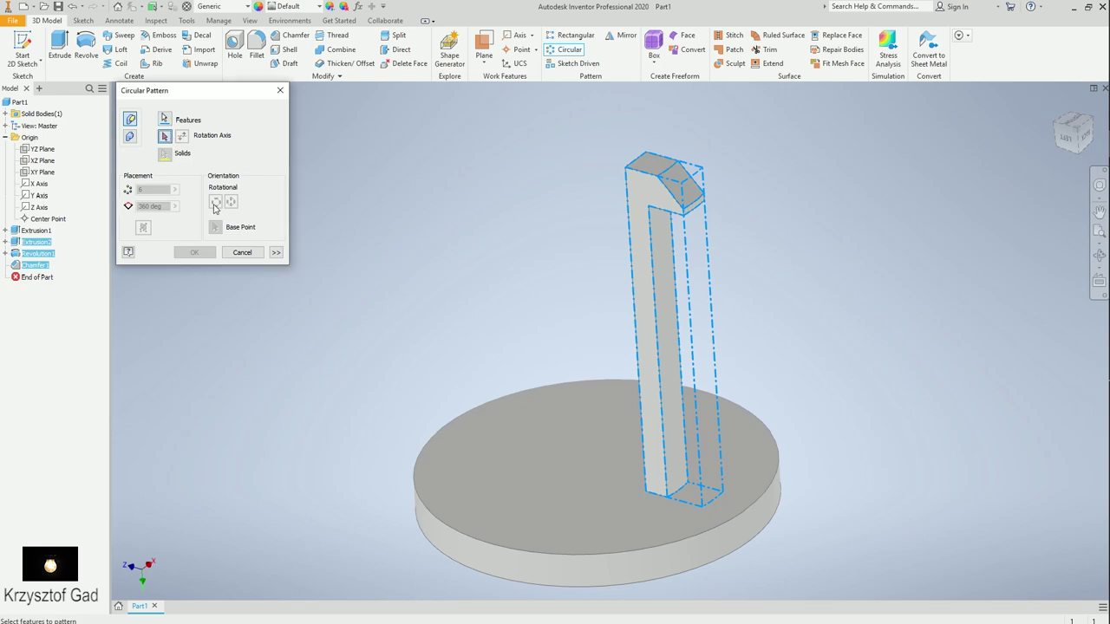
{"action": "left_click", "coordinate": [417, 474]}
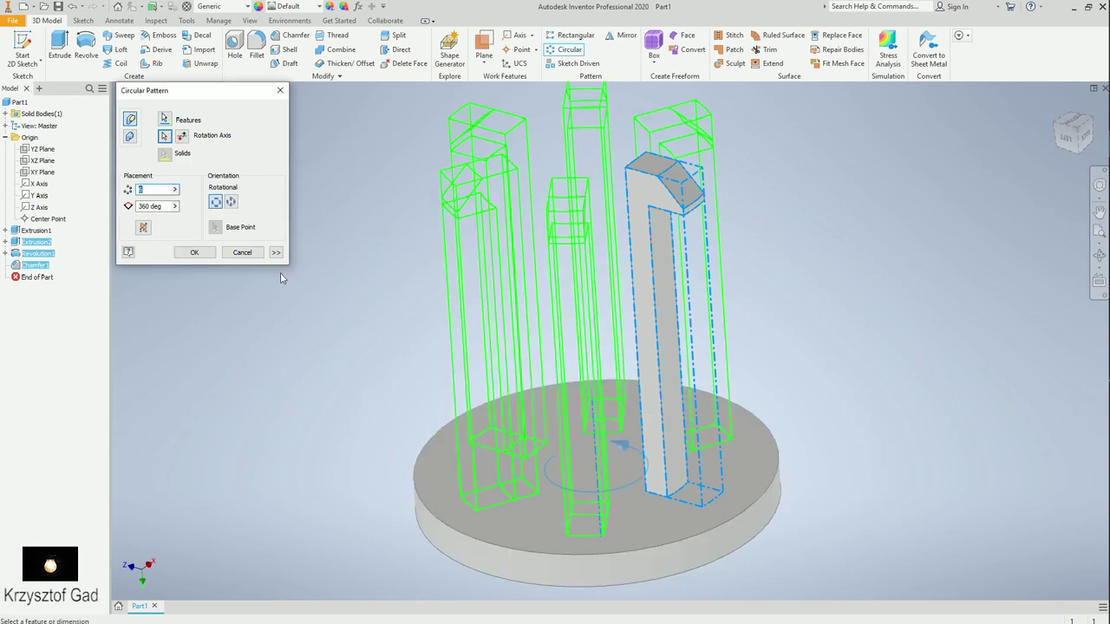
{"action": "key", "text": "Return"}
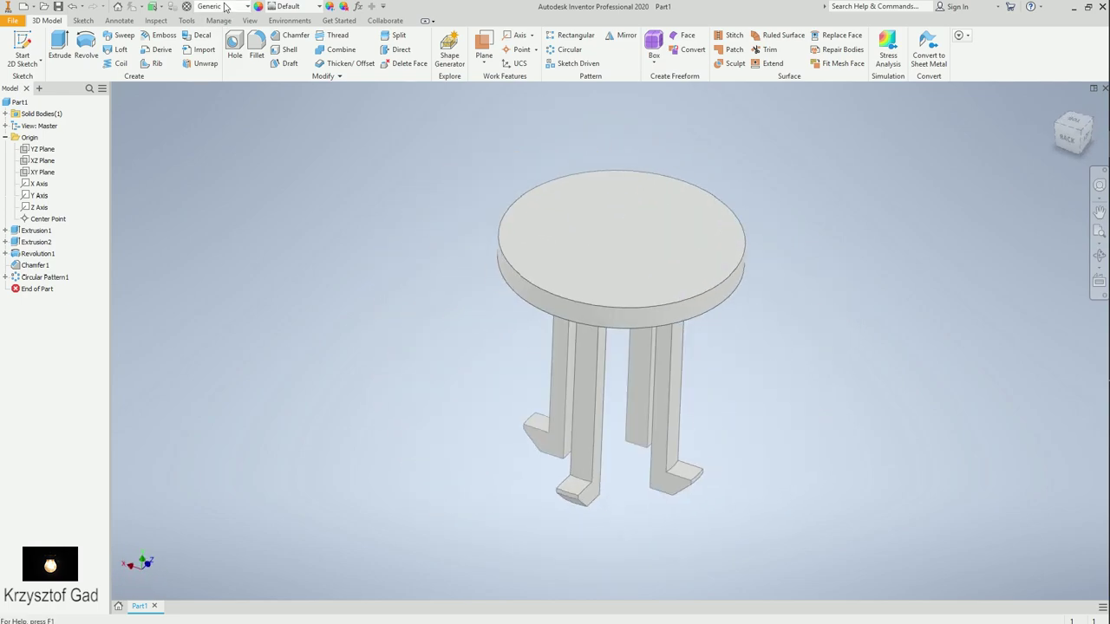
Set the part material to ABS Plastic with a Turquoise appearance and reorient the view
{"action": "left_click", "coordinate": [224, 7]}
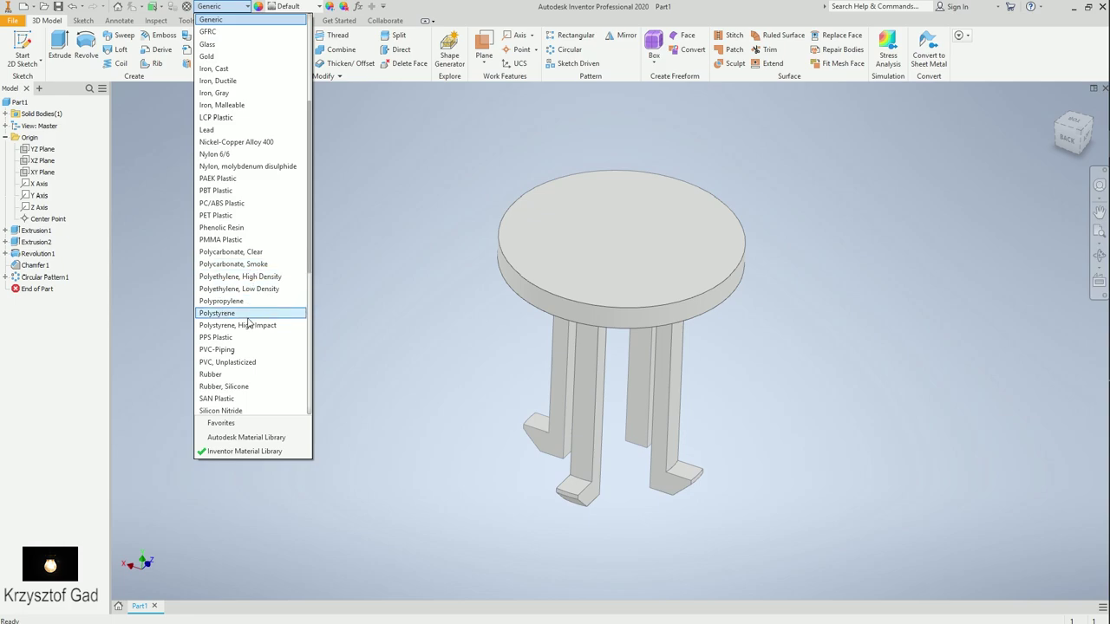
{"action": "scroll", "coordinate": [257, 105], "scroll_direction": "up", "scroll_amount": 5}
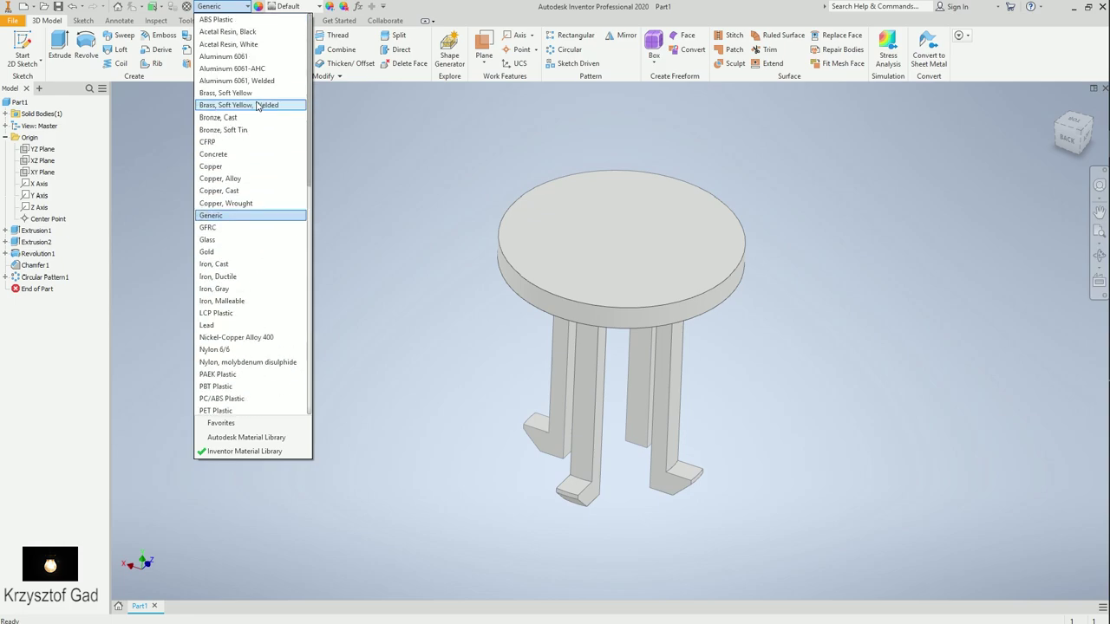
{"action": "left_click", "coordinate": [247, 19]}
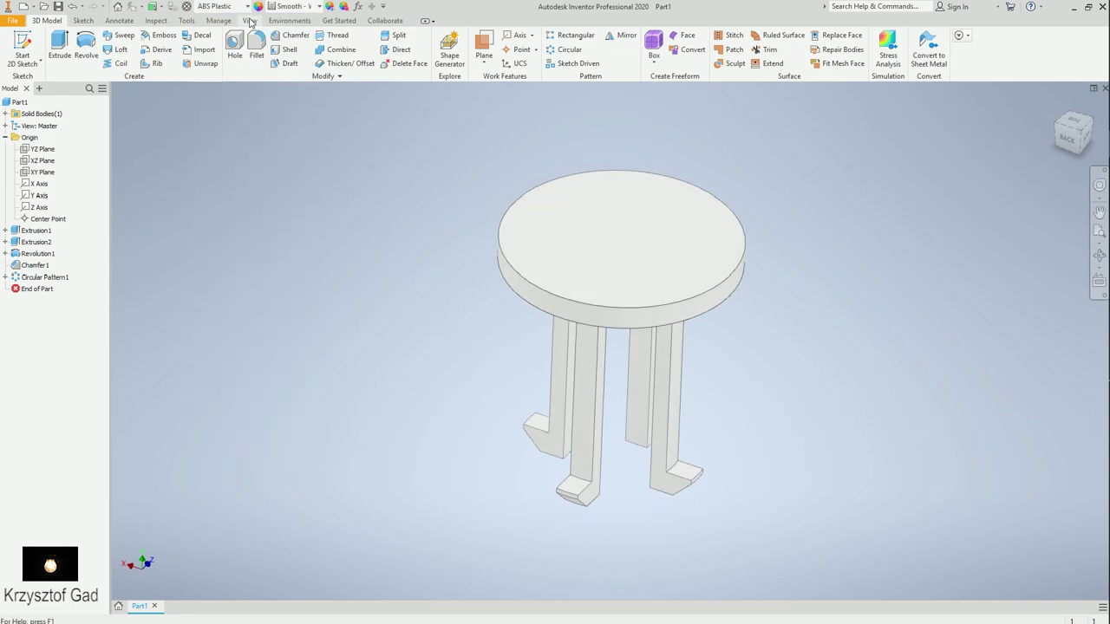
{"action": "left_click", "coordinate": [294, 8]}
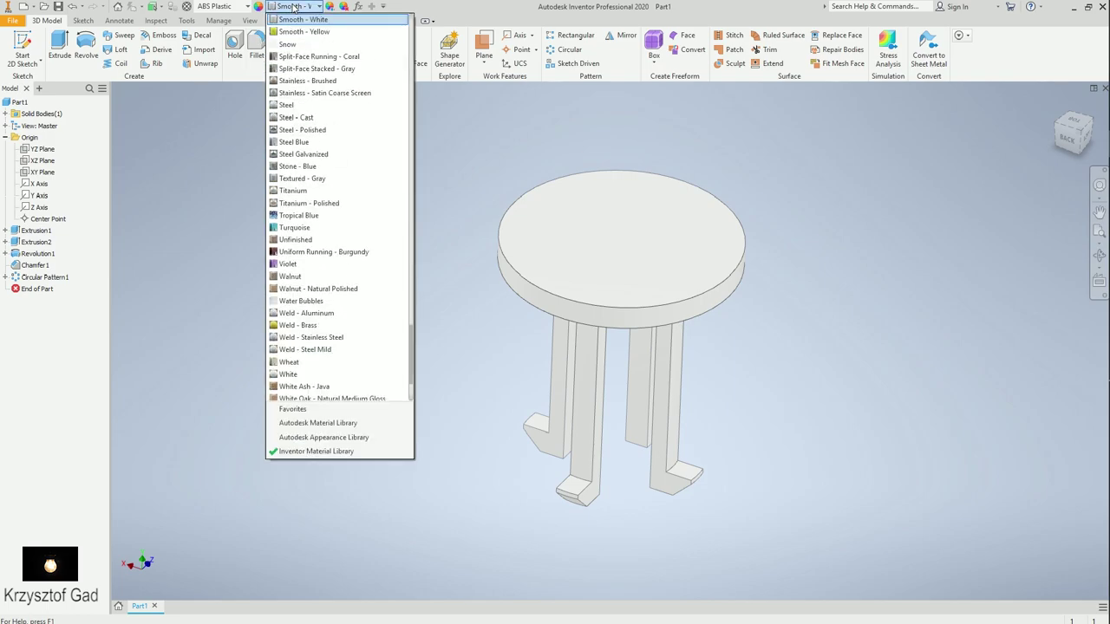
{"action": "left_click", "coordinate": [329, 230]}
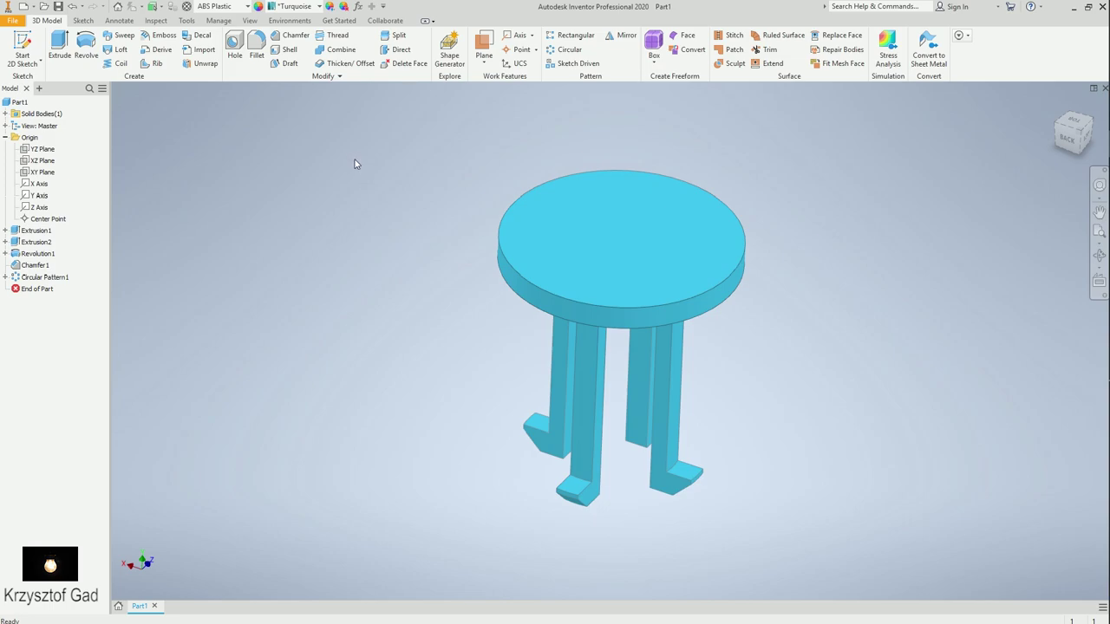
{"action": "left_click", "coordinate": [1082, 132]}
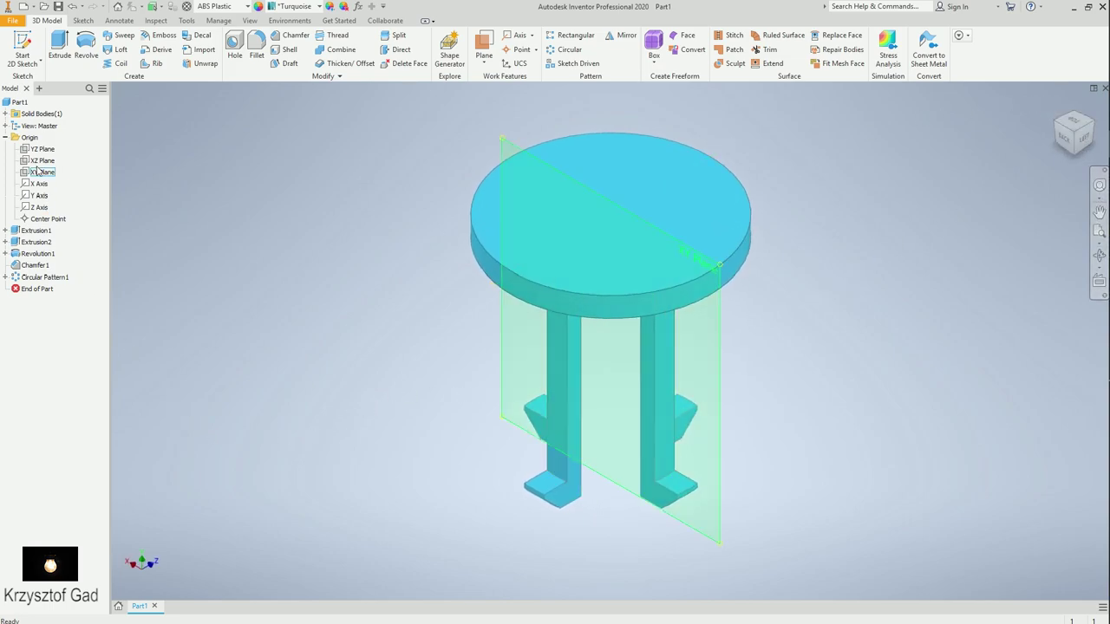
{"action": "left_click", "coordinate": [119, 606]}
Start a new part and sketch a 13 mm circle at the origin on the XY plane
{"action": "left_click", "coordinate": [250, 184]}
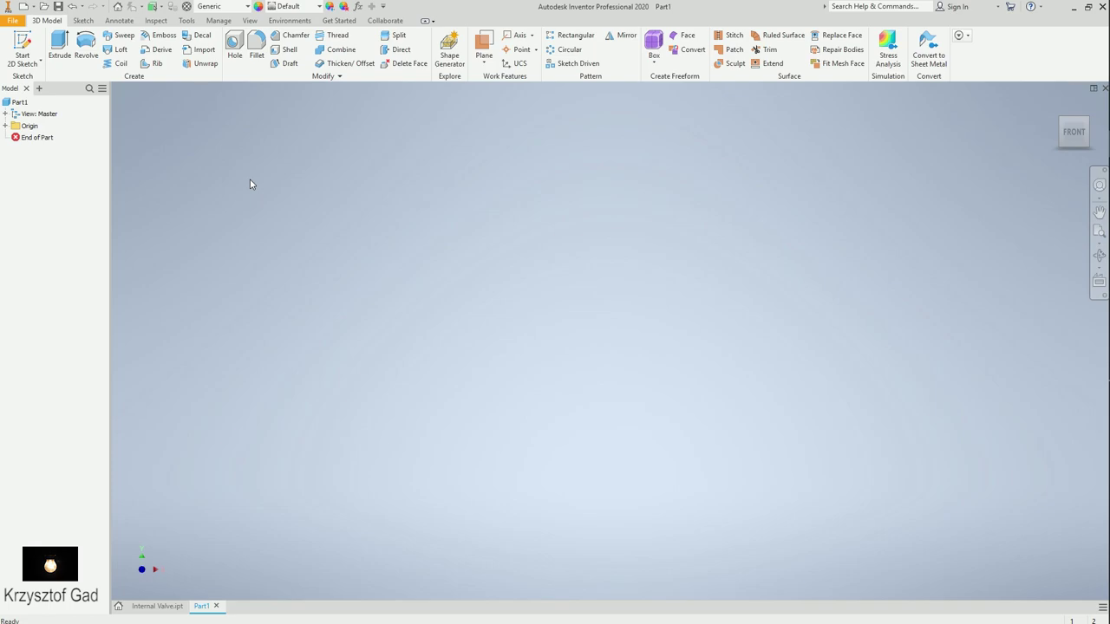
{"action": "left_click", "coordinate": [28, 43]}
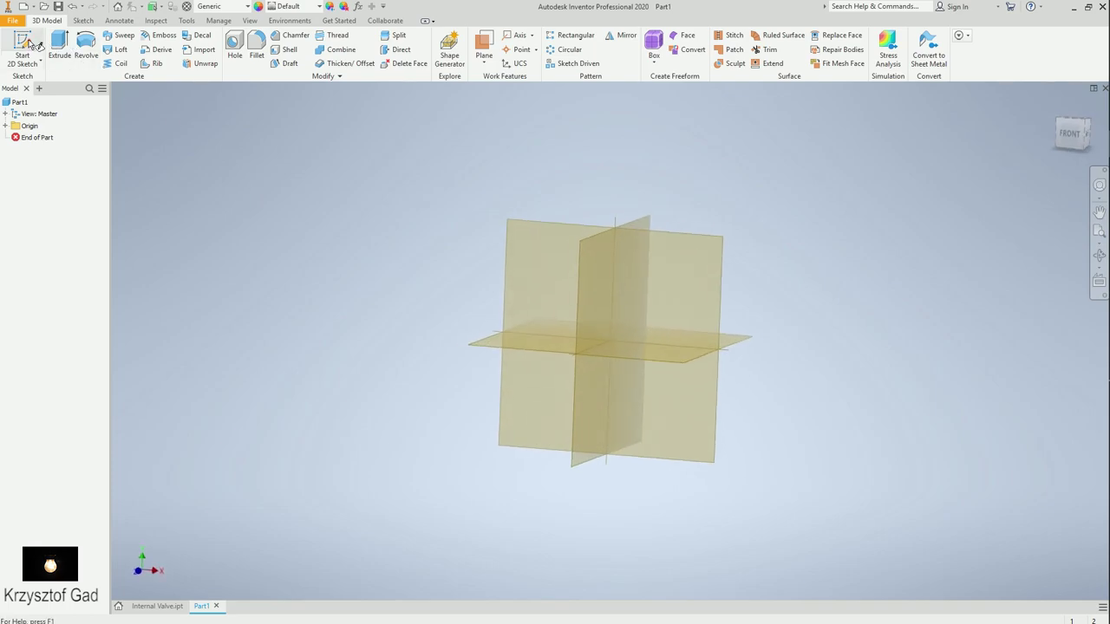
{"action": "left_click", "coordinate": [574, 382]}
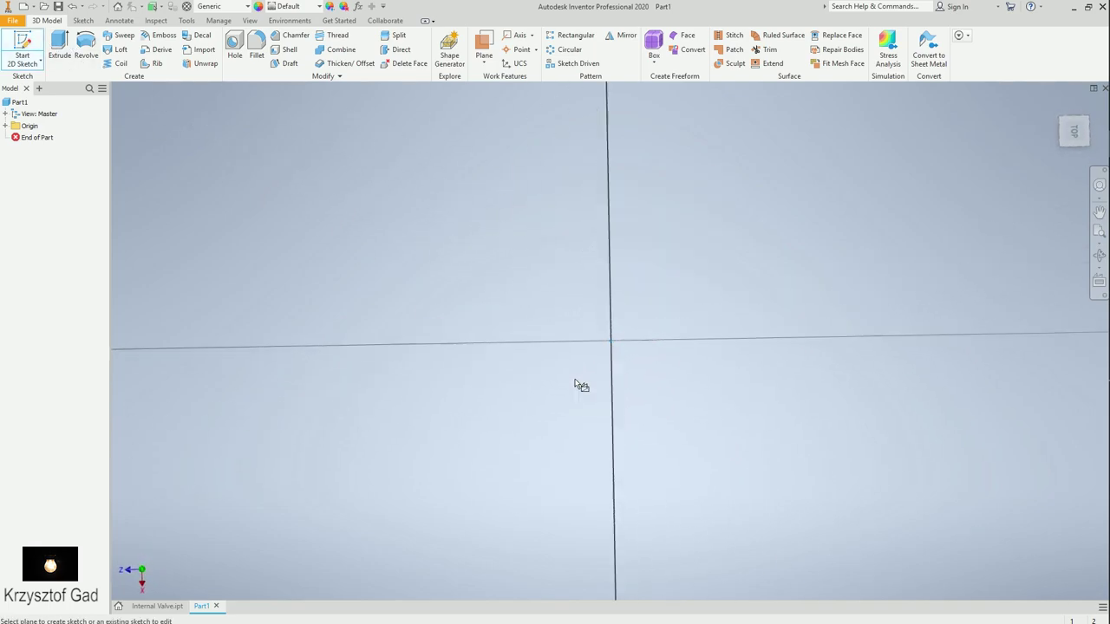
{"action": "right_click", "coordinate": [575, 381]}
{"action": "left_click", "coordinate": [558, 368]}
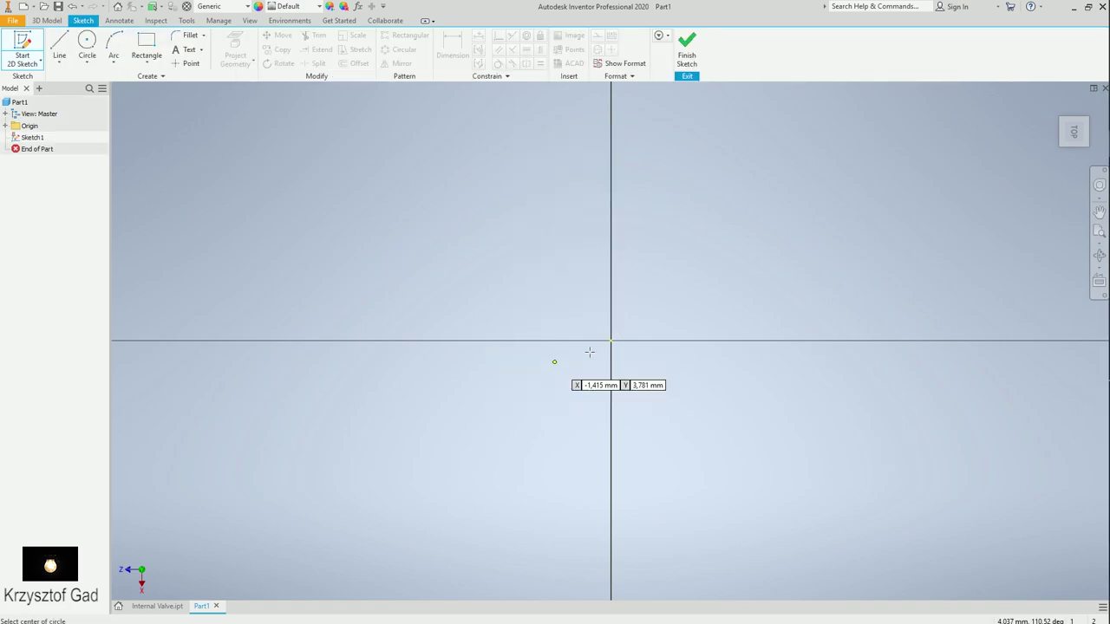
{"action": "left_click", "coordinate": [611, 340]}
{"action": "type", "text": "1"}
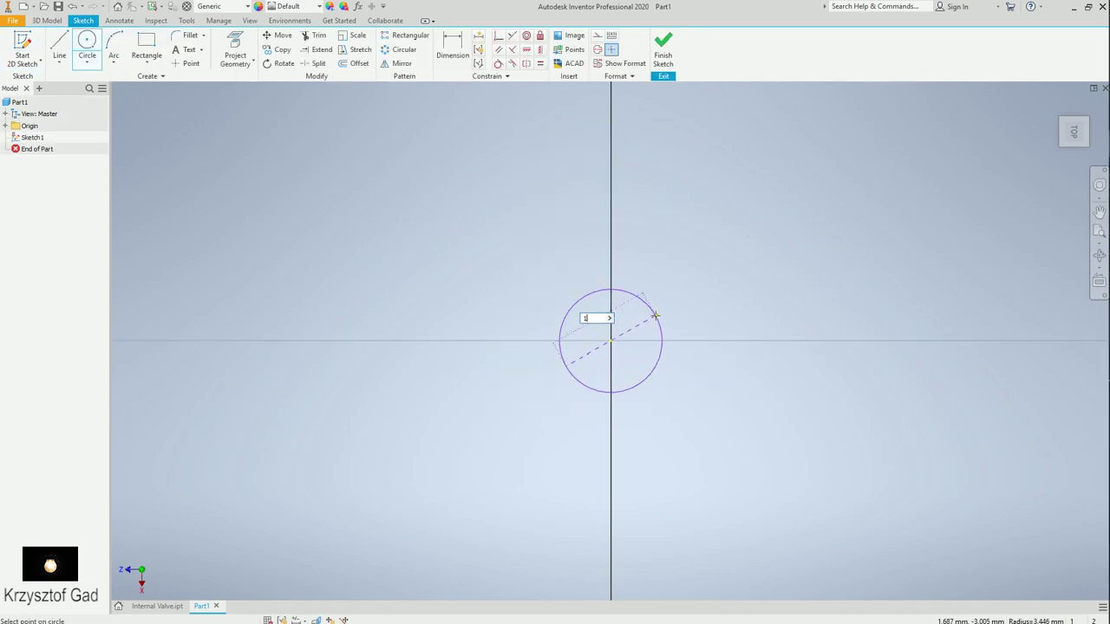
{"action": "type", "text": "3"}
{"action": "key", "text": "Return"}
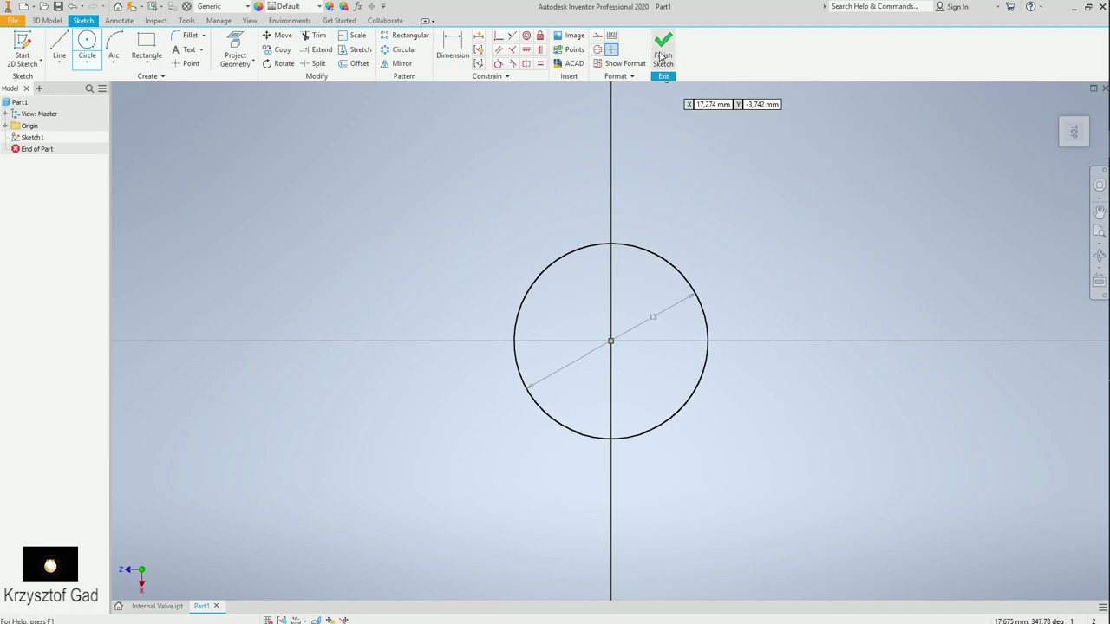
{"action": "left_click", "coordinate": [661, 57]}
Extrude the circle 1 mm into a disc
{"action": "right_click", "coordinate": [689, 266]}
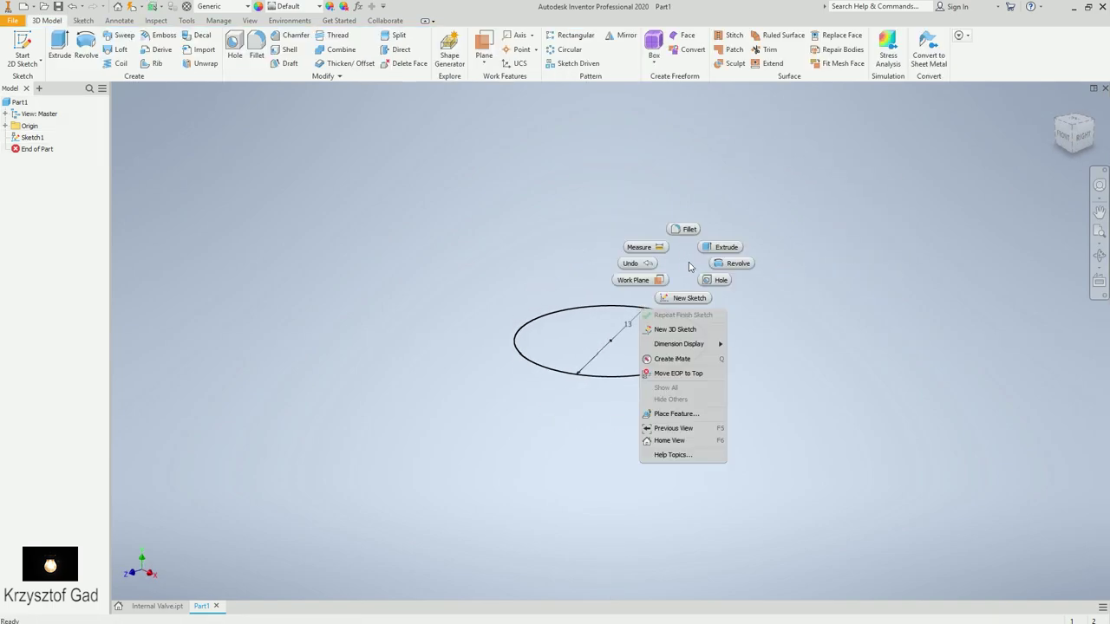
{"action": "left_click", "coordinate": [720, 248]}
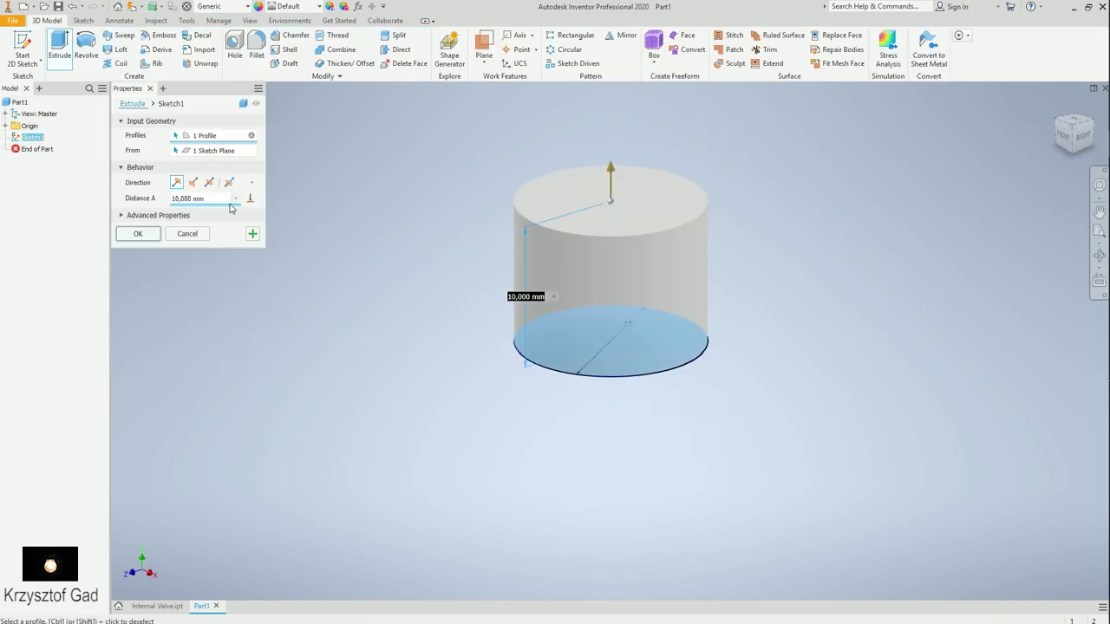
{"action": "type", "text": "1"}
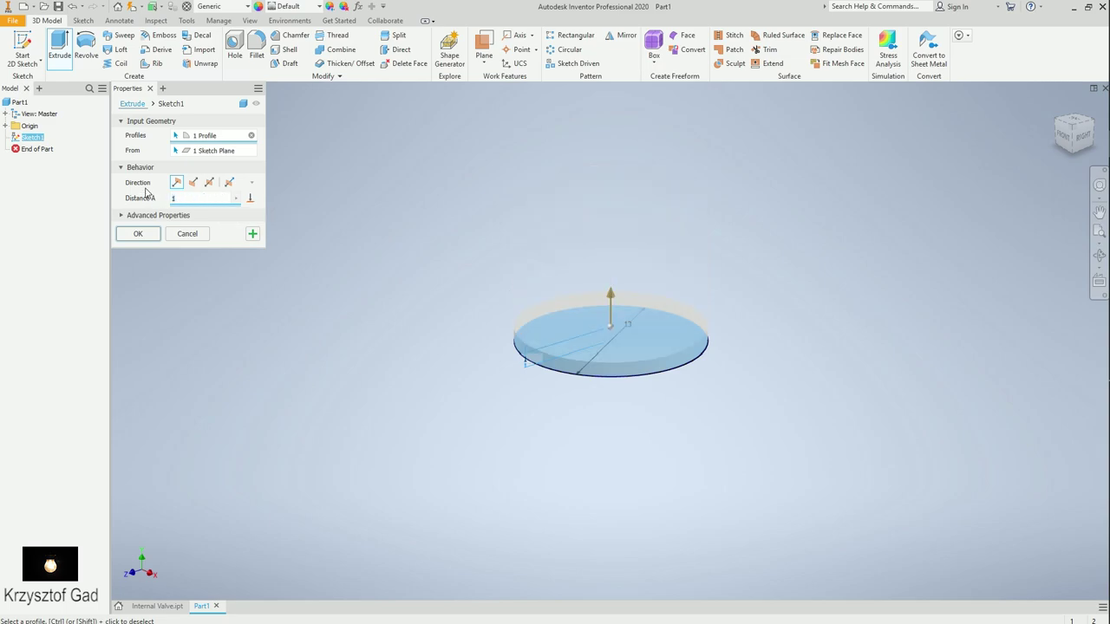
{"action": "left_click", "coordinate": [137, 236]}
Sketch a 10 mm circle centred on the disc's top face
{"action": "left_click", "coordinate": [556, 323]}
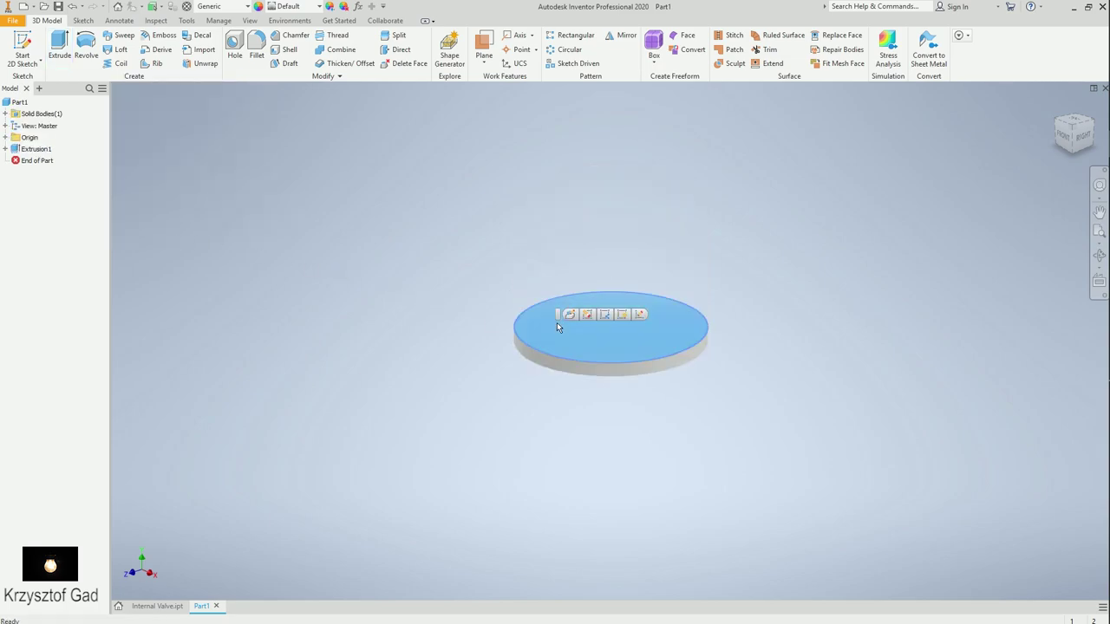
{"action": "left_click", "coordinate": [638, 315]}
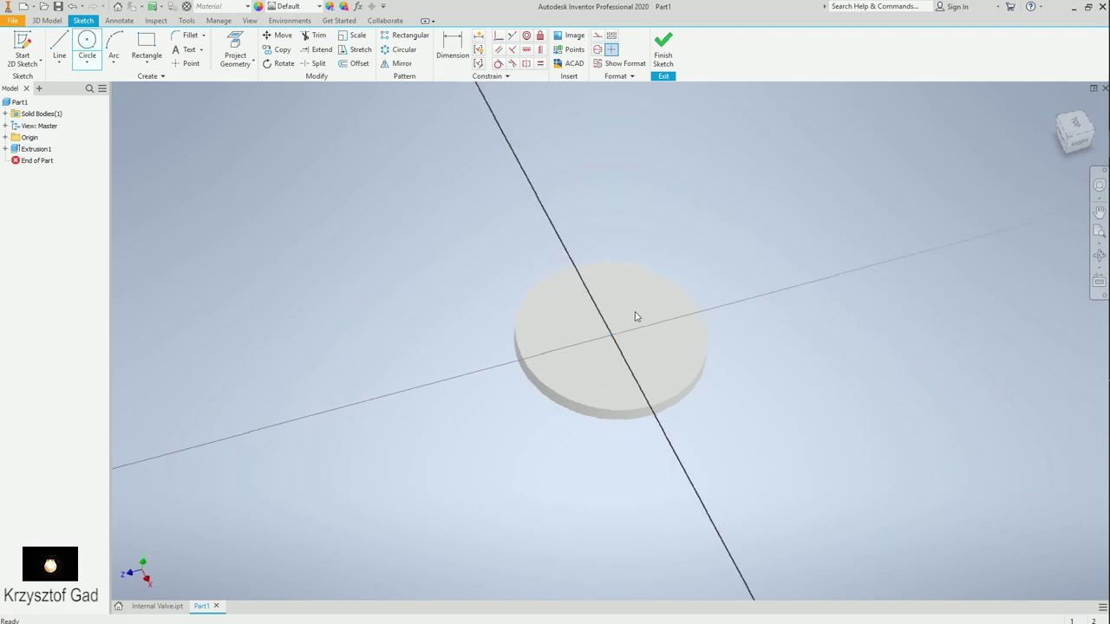
{"action": "right_click", "coordinate": [707, 263]}
{"action": "left_click", "coordinate": [681, 244]}
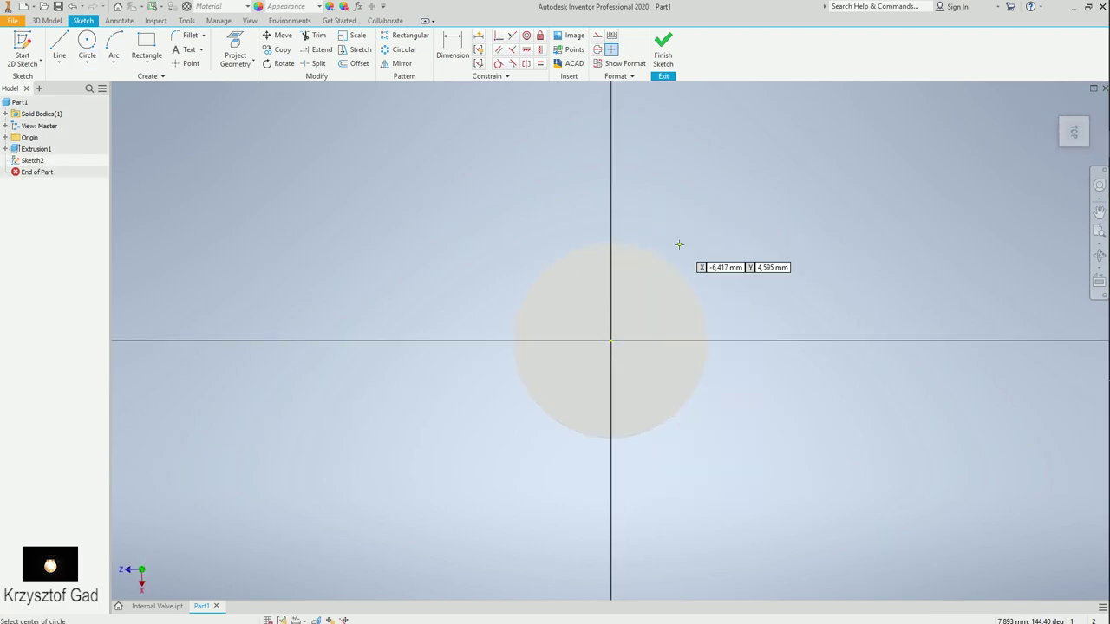
{"action": "left_click", "coordinate": [612, 340]}
{"action": "type", "text": "10"}
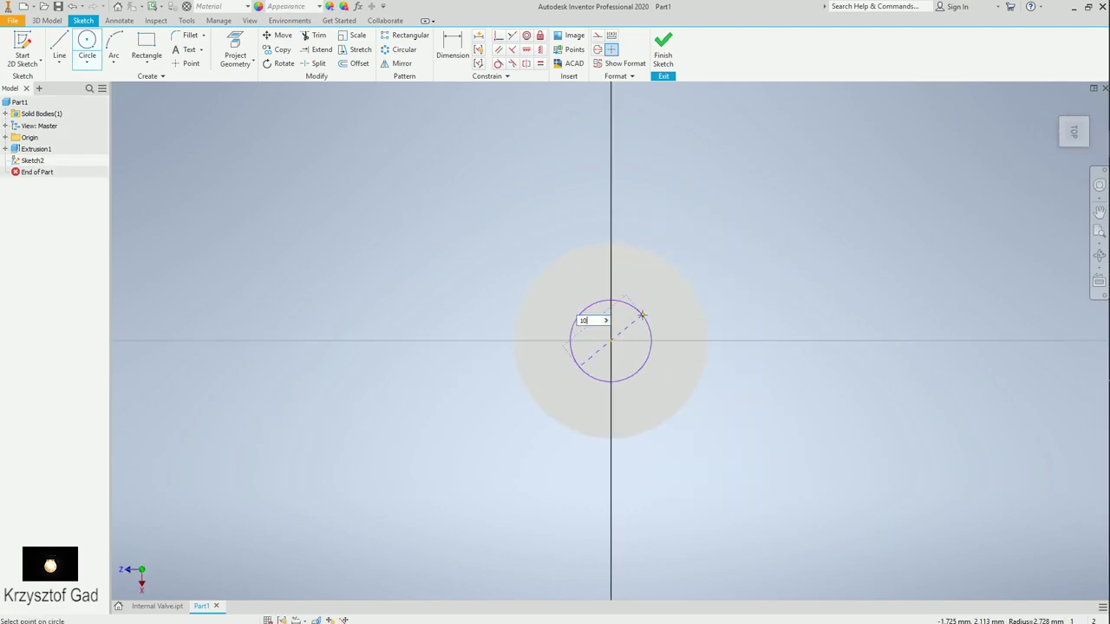
{"action": "key", "text": "Return"}
Finish the sketch and extrude the 10 mm circle 9 mm upward as Extrusion2
{"action": "left_click", "coordinate": [663, 48]}
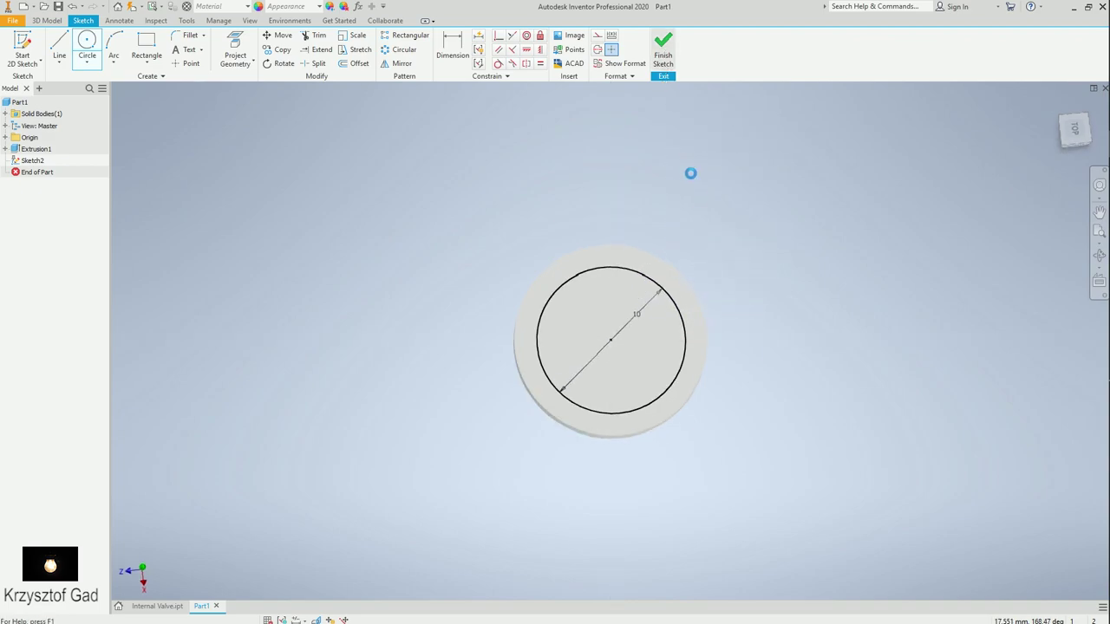
{"action": "right_click", "coordinate": [699, 228]}
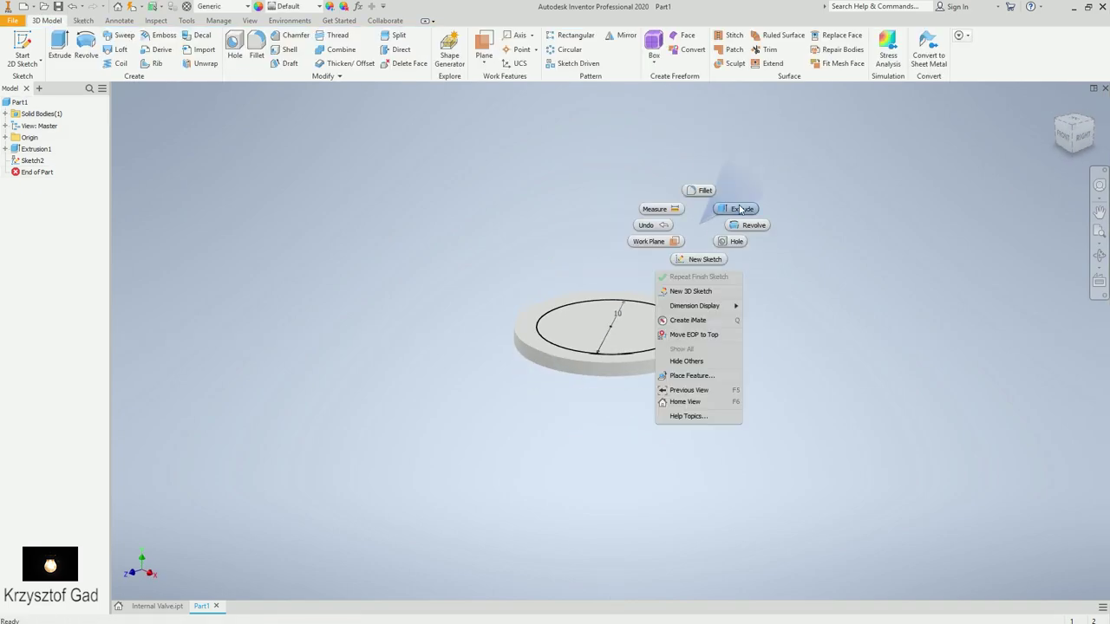
{"action": "left_click", "coordinate": [741, 209]}
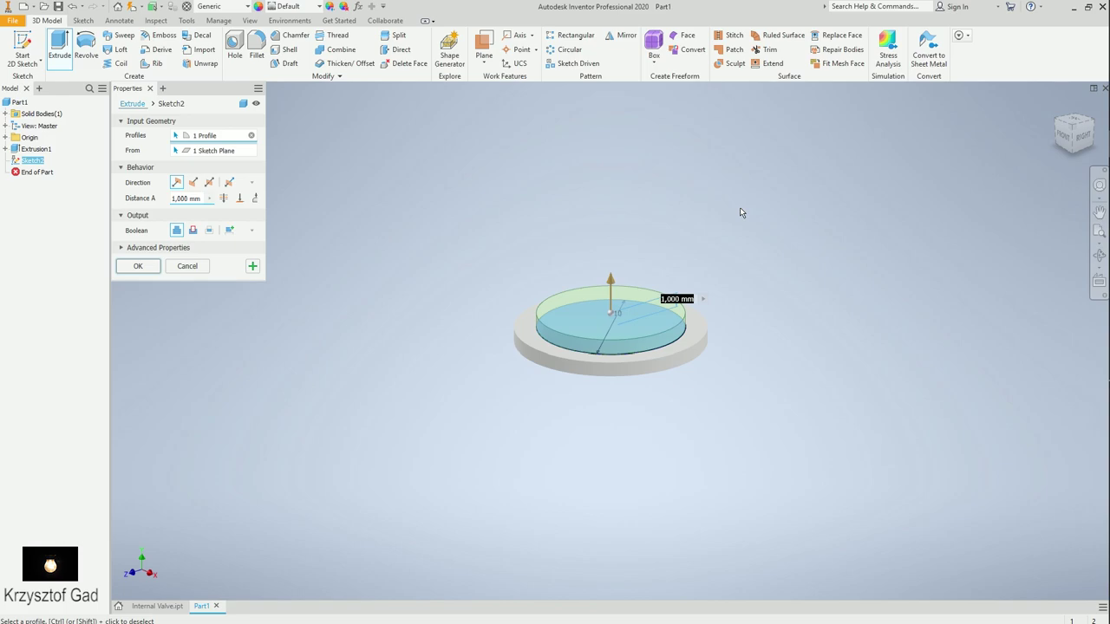
{"action": "type", "text": "9"}
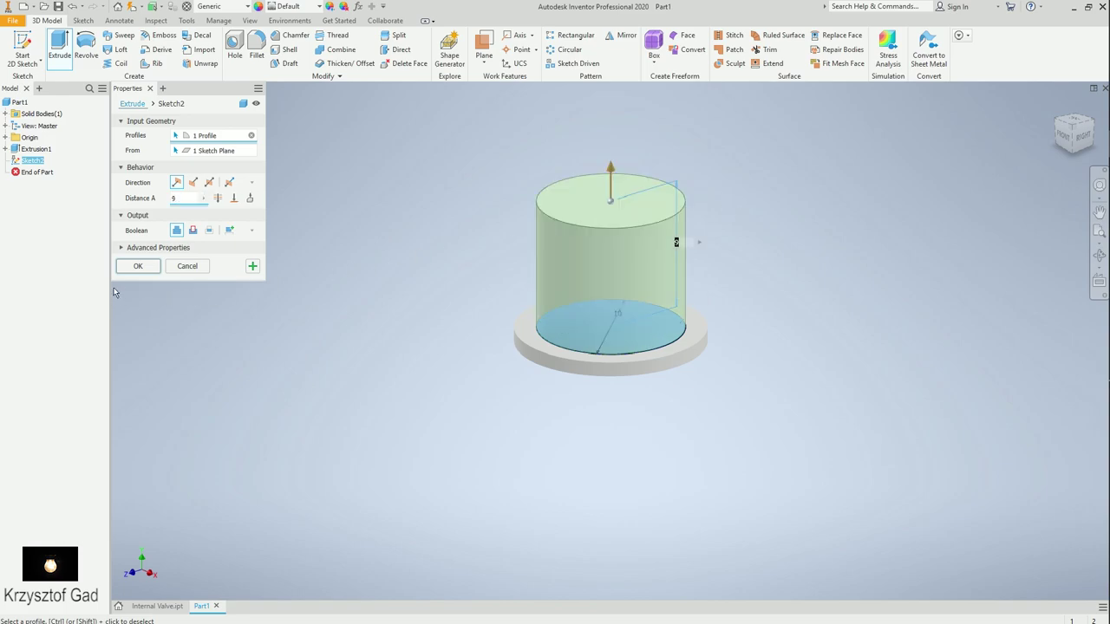
{"action": "left_click", "coordinate": [137, 268]}
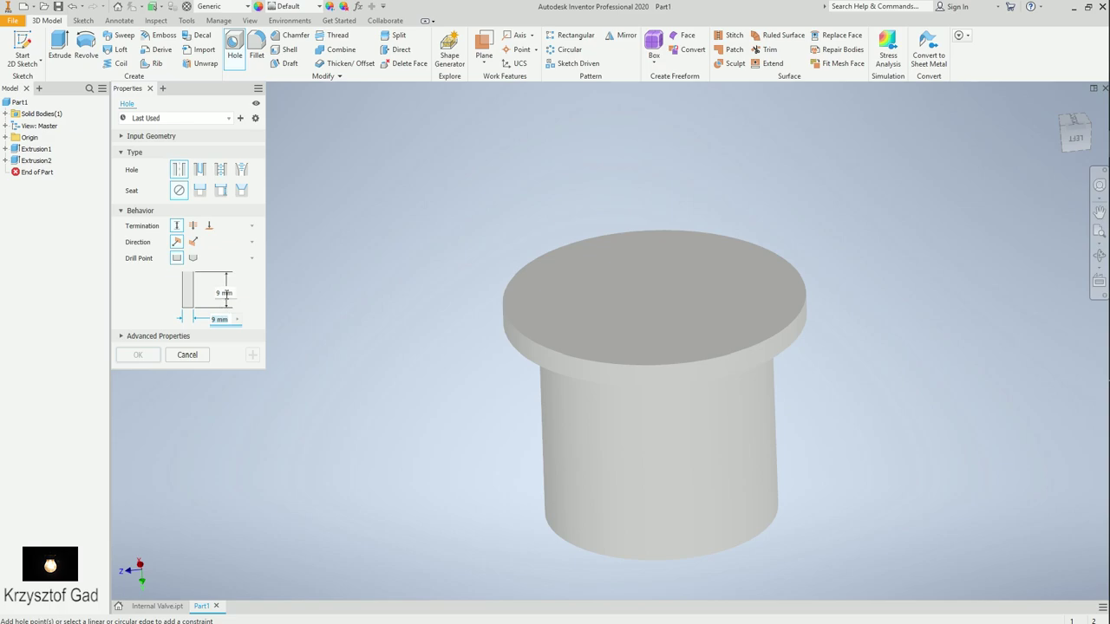
Create 9 mm Hole1, then a 6 mm Through All Hole2 concentric with the cylinder's top face
{"action": "left_click", "coordinate": [570, 335]}
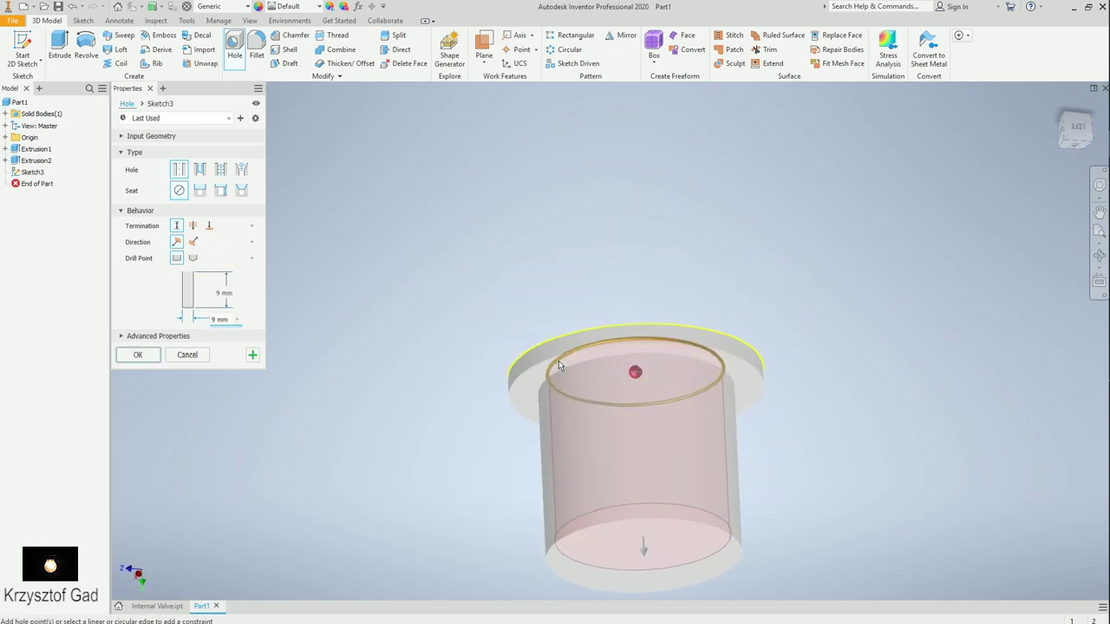
{"action": "left_click", "coordinate": [146, 357]}
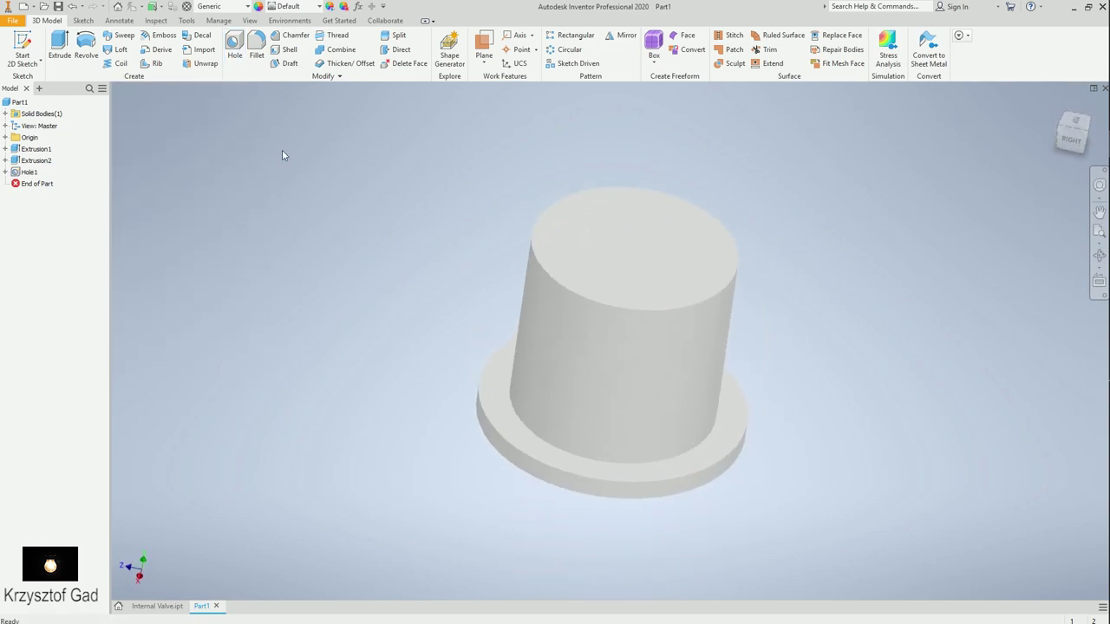
{"action": "key", "text": "h"}
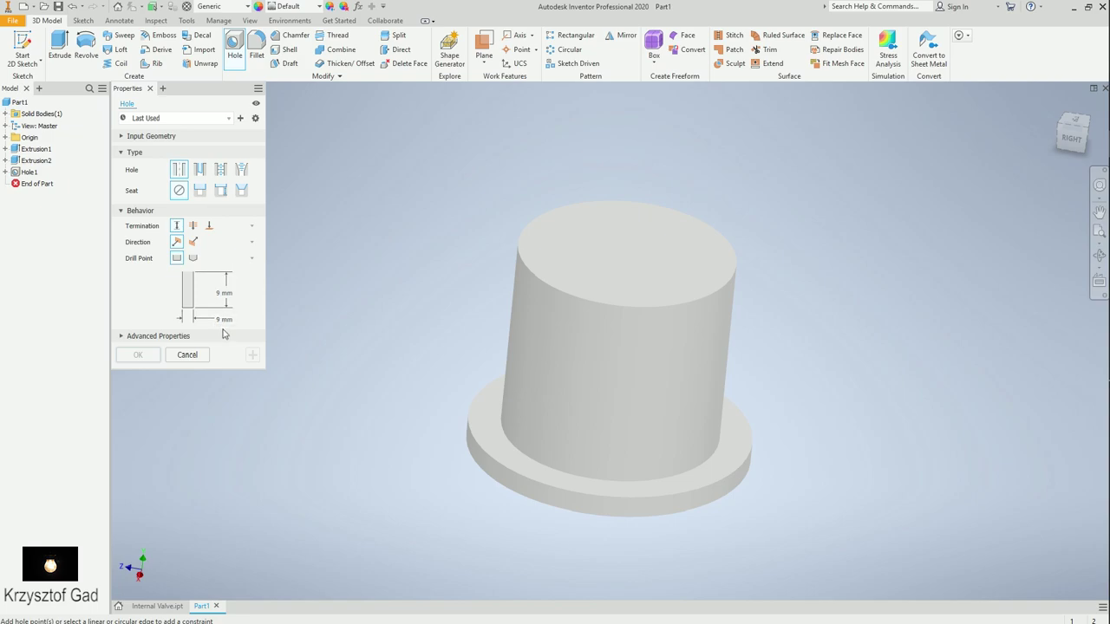
{"action": "left_click", "coordinate": [193, 225]}
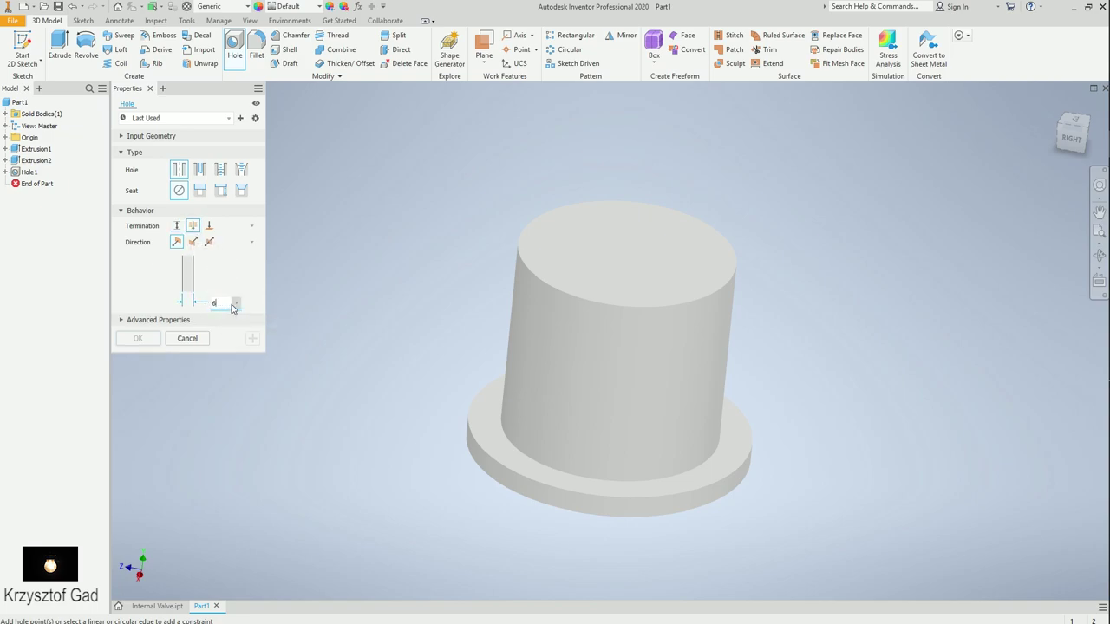
{"action": "left_click", "coordinate": [610, 257]}
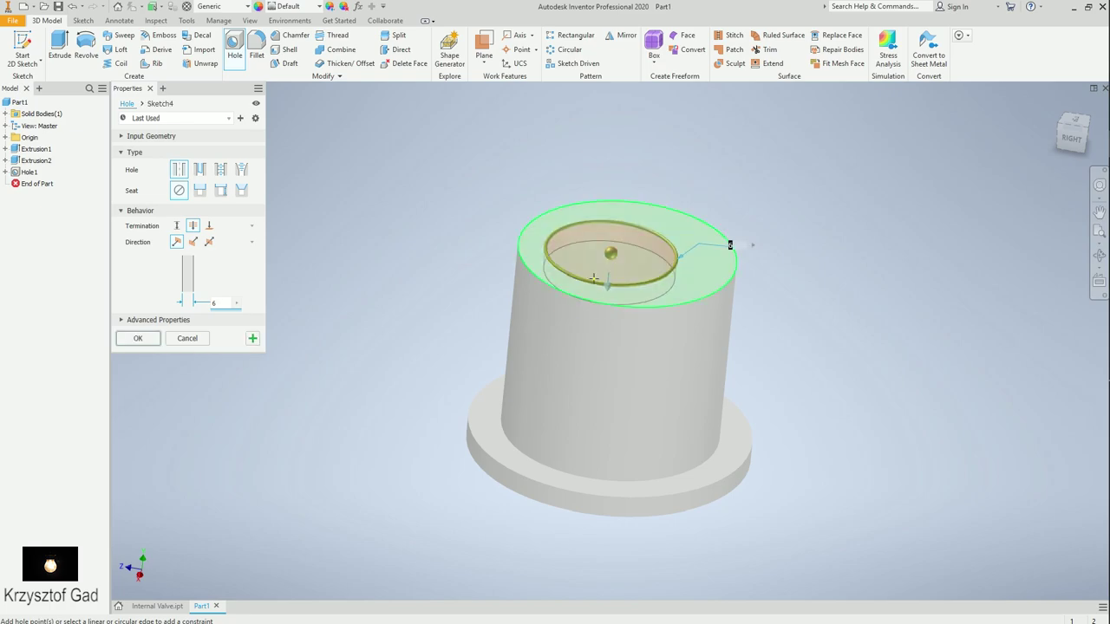
{"action": "left_click", "coordinate": [565, 323]}
{"action": "left_click", "coordinate": [138, 340]}
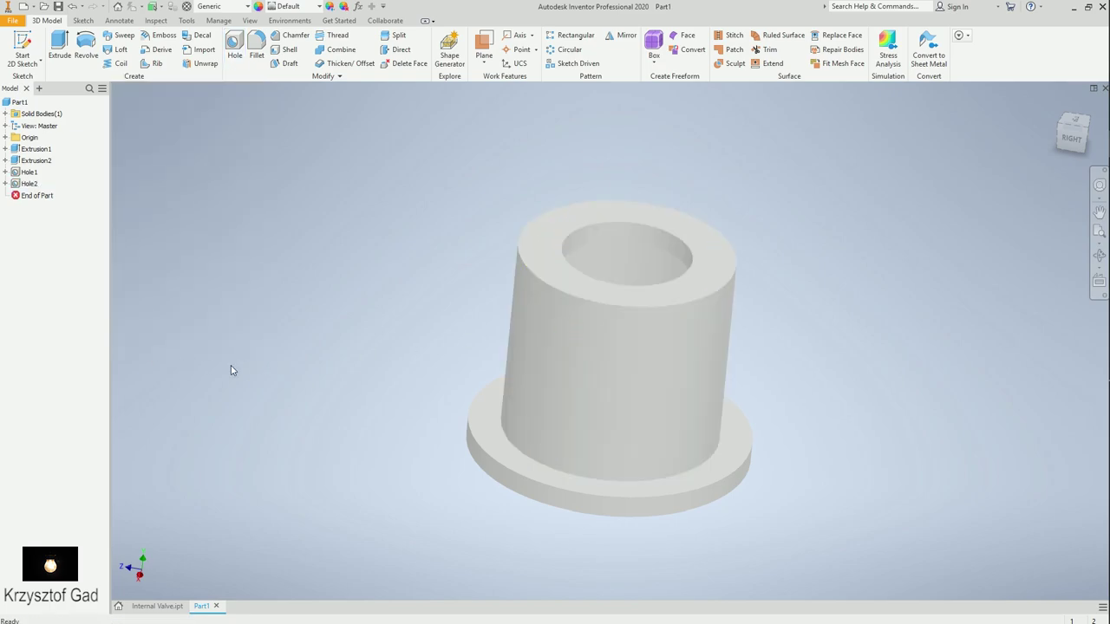
Switch the visual style to Shaded with Edges and view the bushing isometrically
{"action": "left_click", "coordinate": [249, 20]}
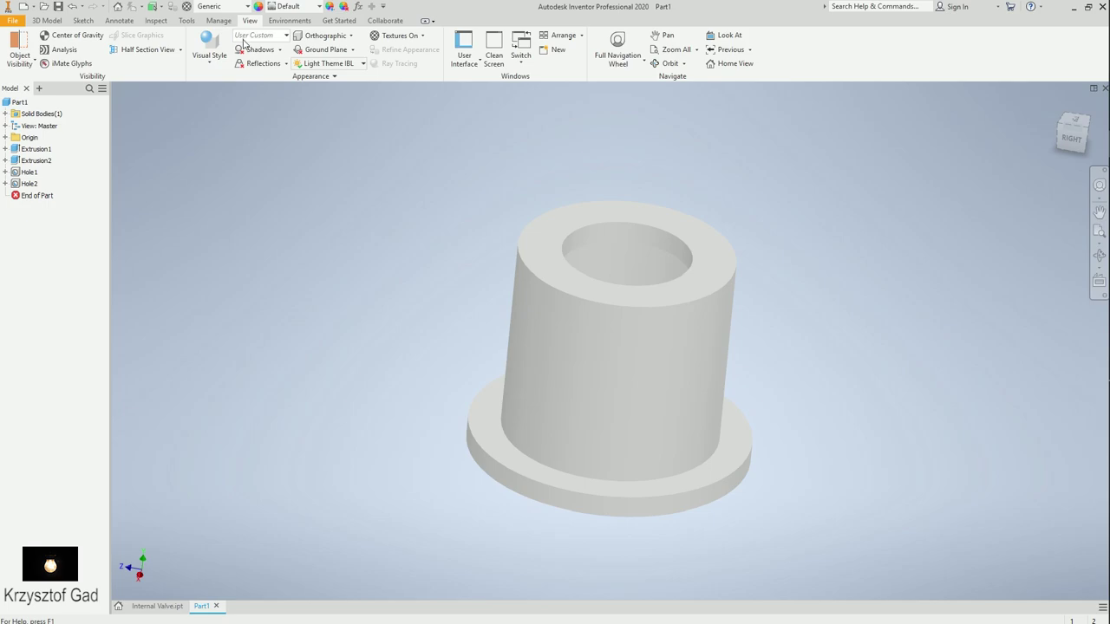
{"action": "left_click", "coordinate": [211, 59]}
{"action": "left_click", "coordinate": [223, 133]}
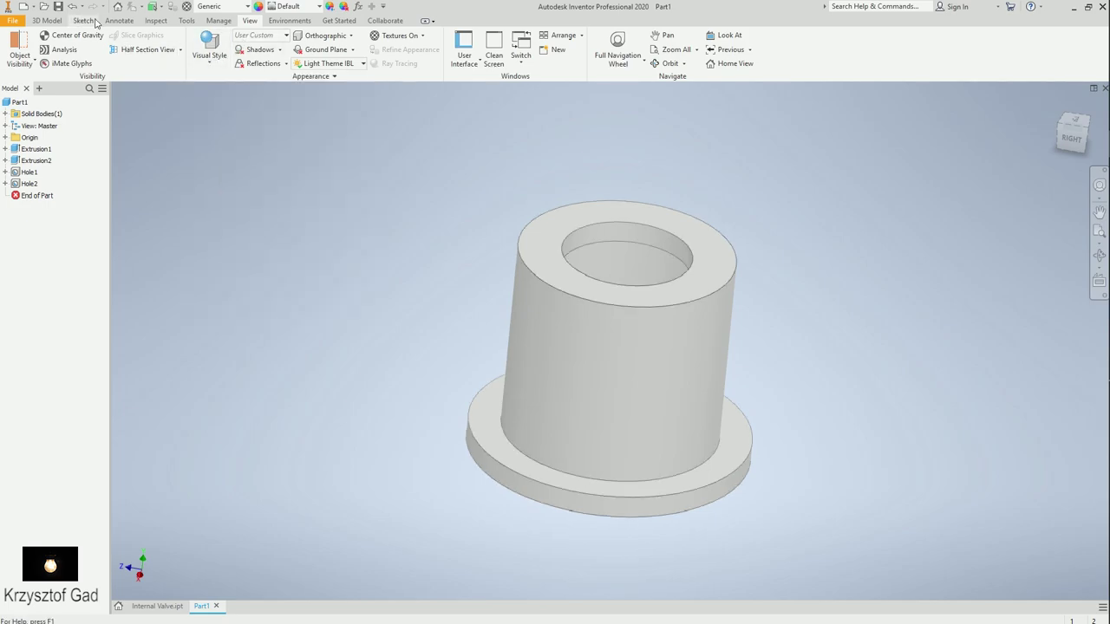
{"action": "left_click", "coordinate": [49, 21]}
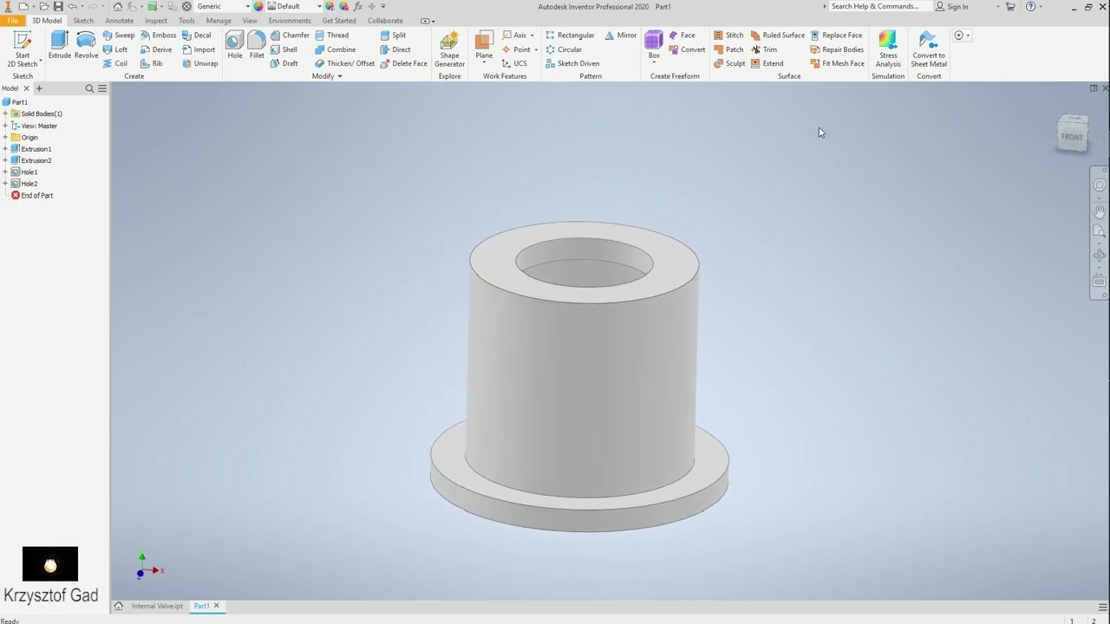
{"action": "left_click", "coordinate": [1058, 122]}
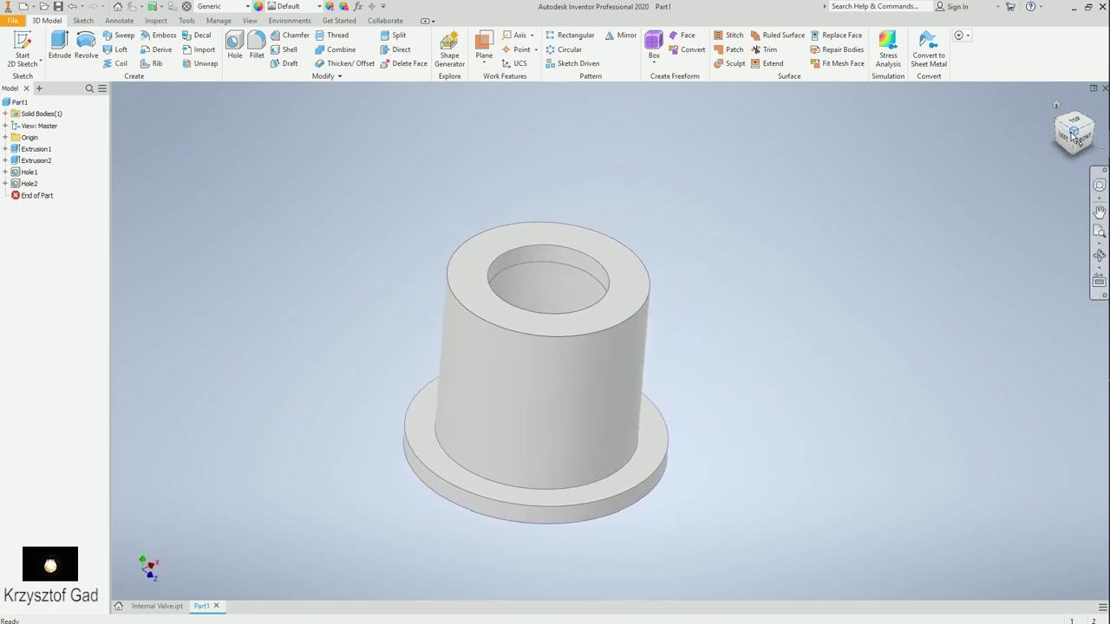
{"action": "left_click", "coordinate": [1075, 134]}
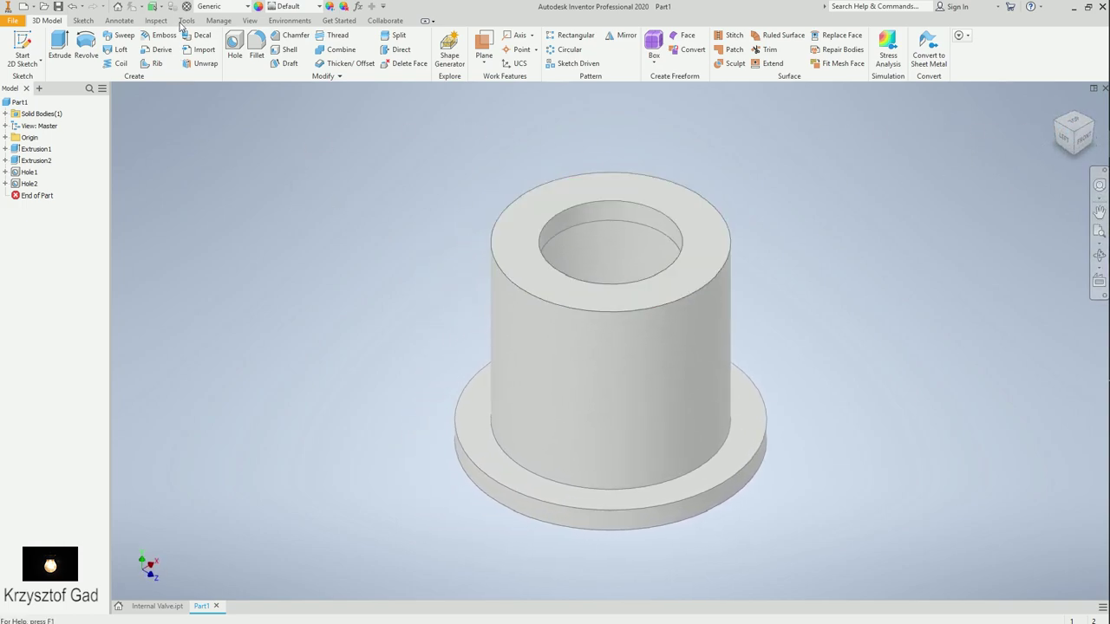
Make the body valve ABS Plastic in Turquoise, then create a new part from Home
{"action": "left_click", "coordinate": [230, 7]}
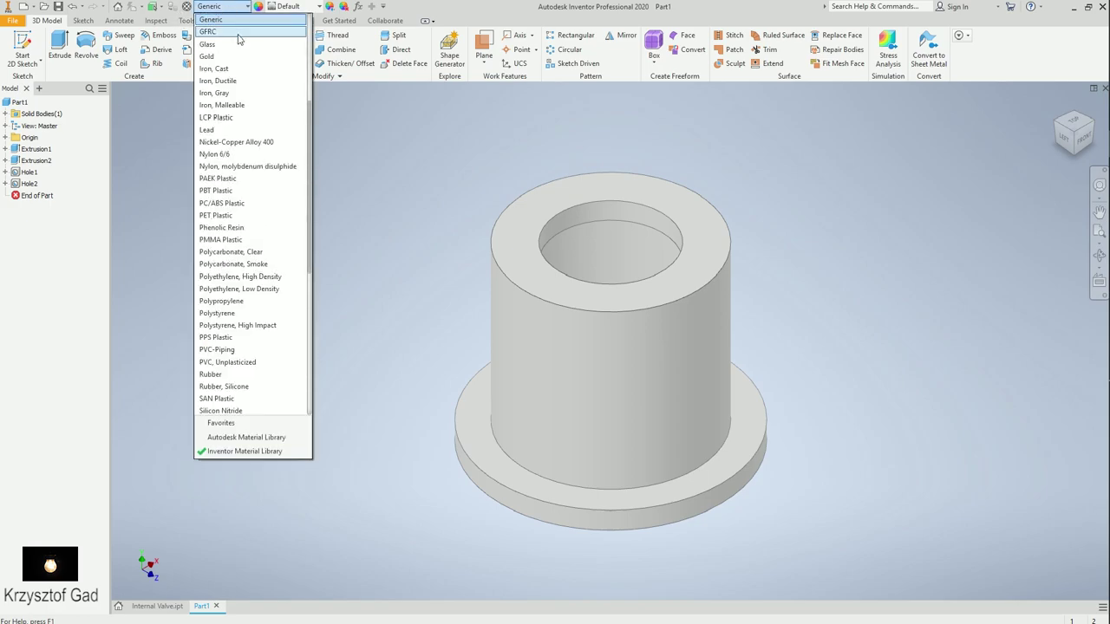
{"action": "left_click", "coordinate": [252, 19]}
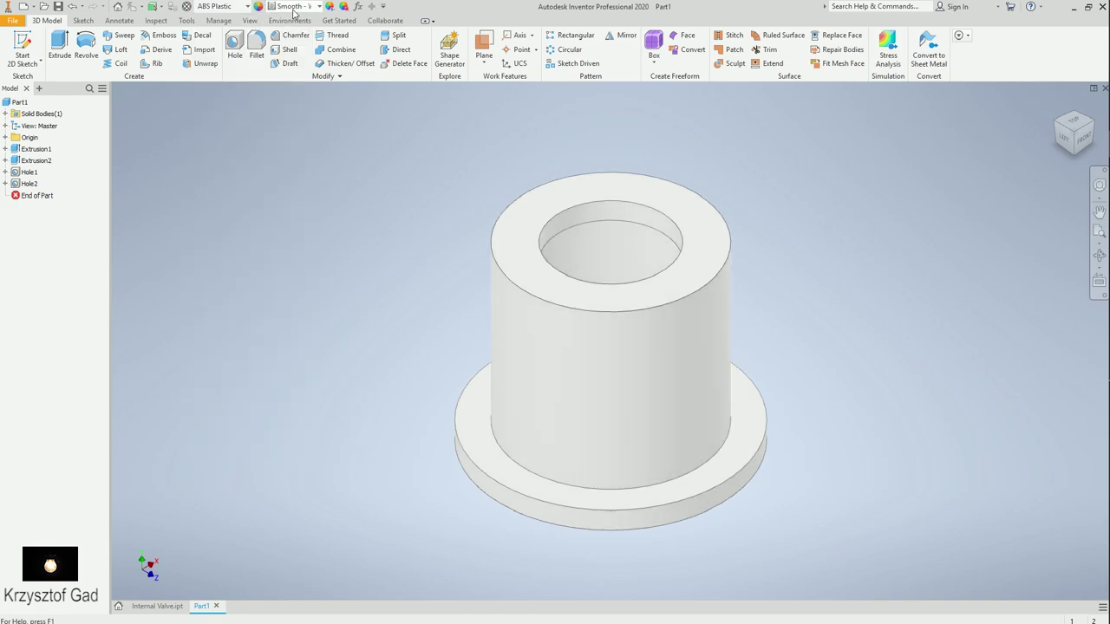
{"action": "left_click", "coordinate": [293, 7]}
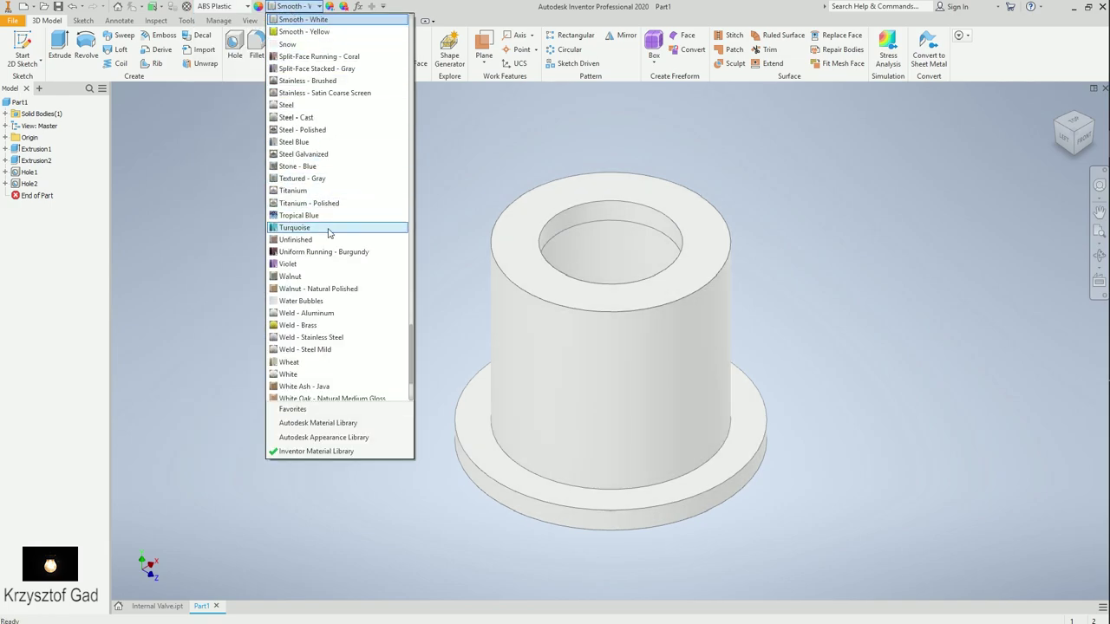
{"action": "left_click", "coordinate": [363, 230]}
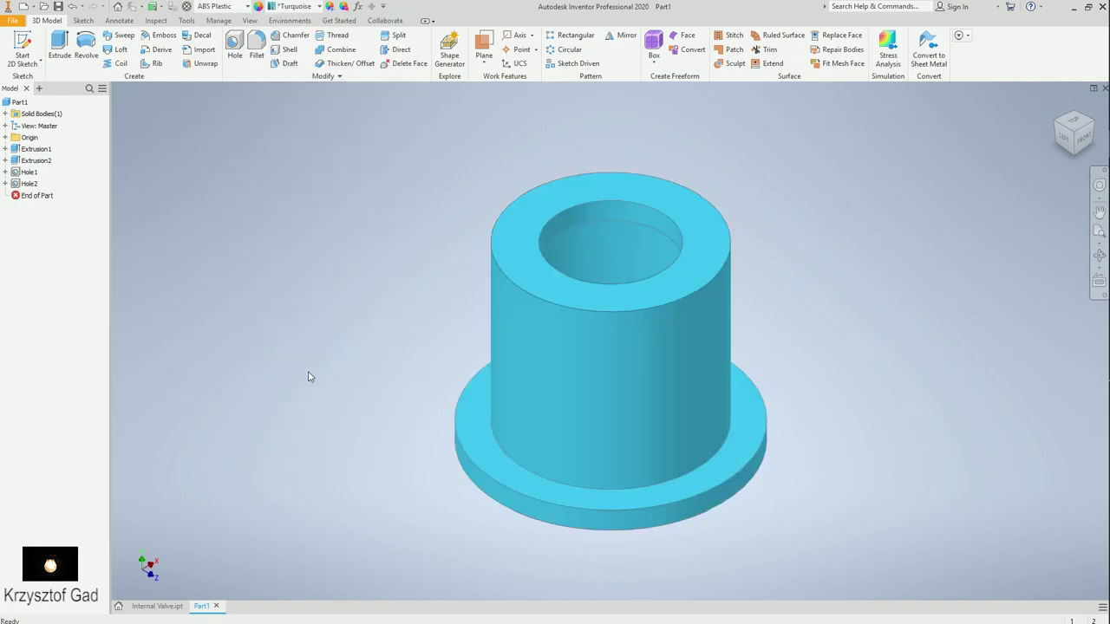
{"action": "left_click", "coordinate": [119, 607]}
{"action": "left_click", "coordinate": [262, 187]}
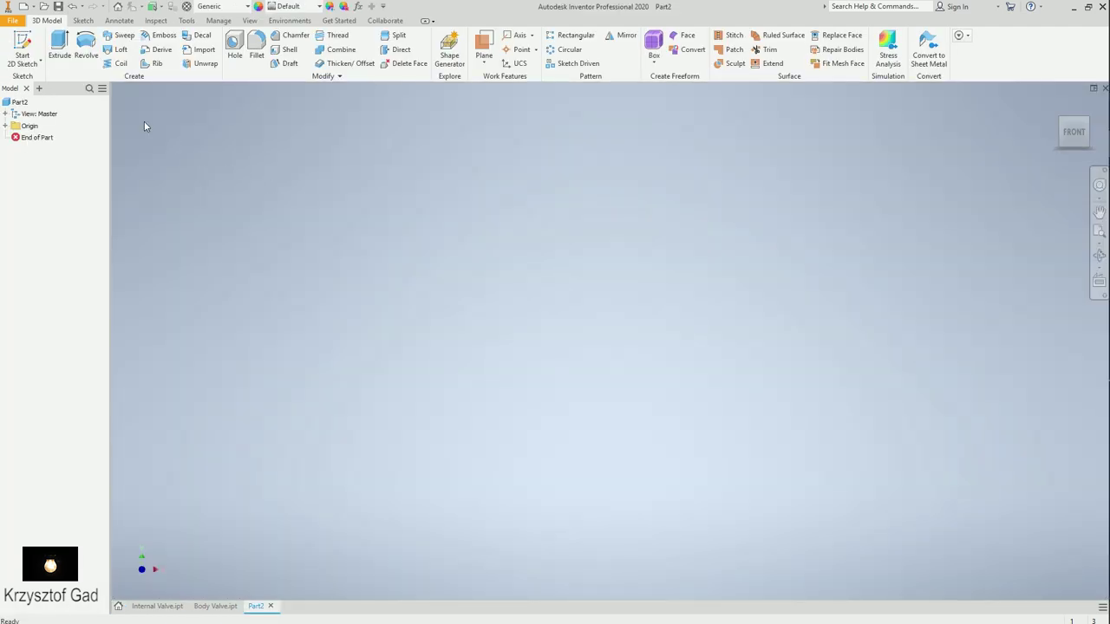
Start a sketch on the YZ plane and draw a 0,3 diameter circle
{"action": "left_click", "coordinate": [23, 45]}
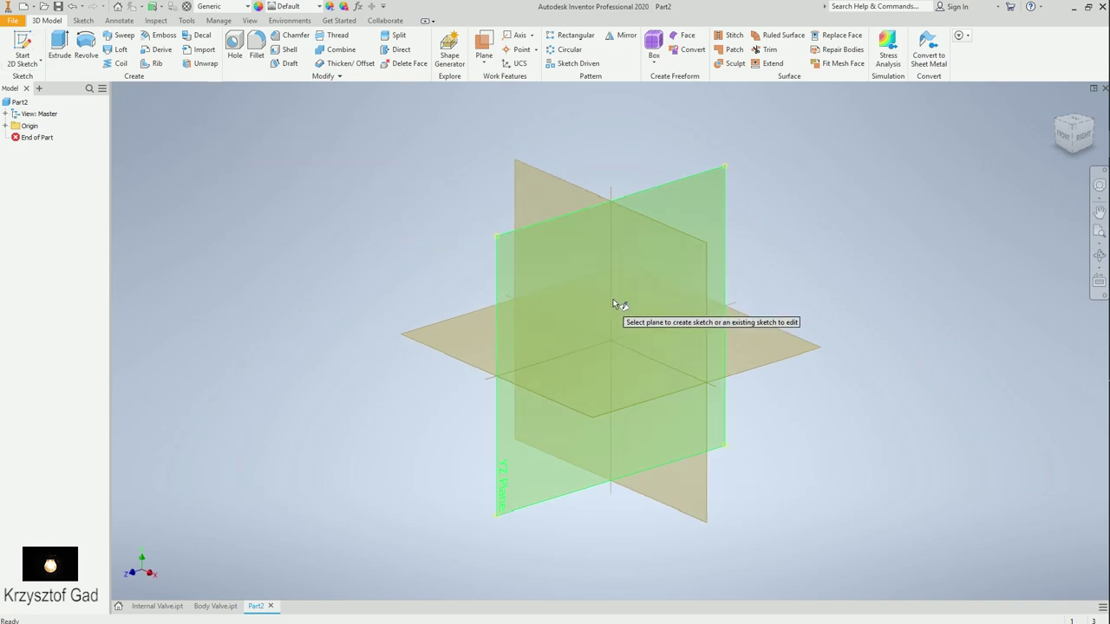
{"action": "left_click", "coordinate": [651, 302]}
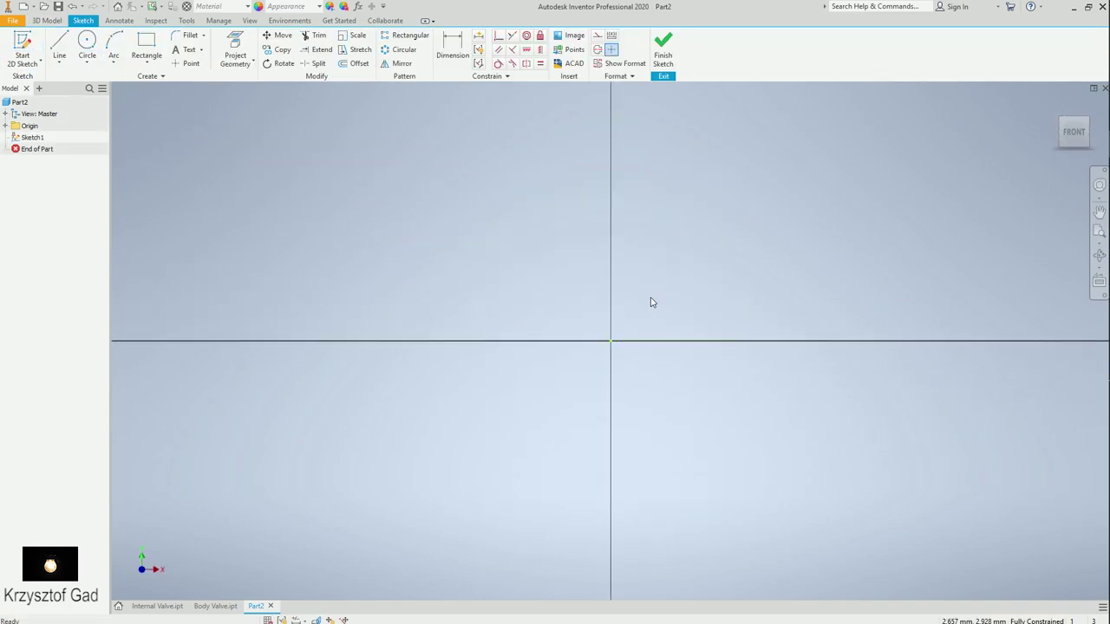
{"action": "right_click", "coordinate": [652, 302]}
{"action": "left_click", "coordinate": [607, 281]}
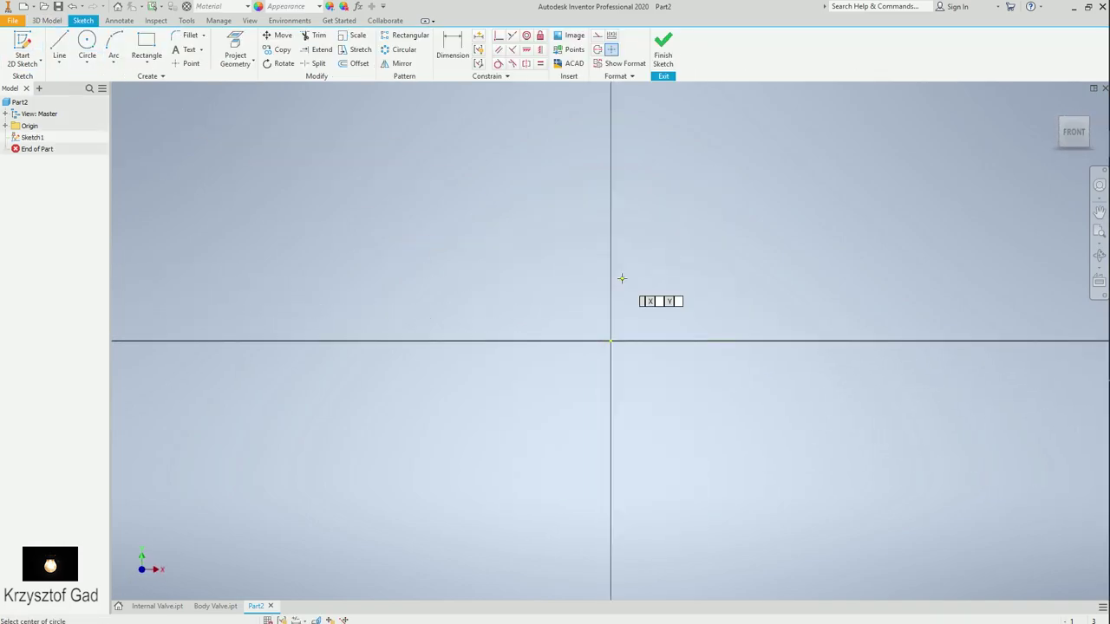
{"action": "left_click", "coordinate": [653, 341]}
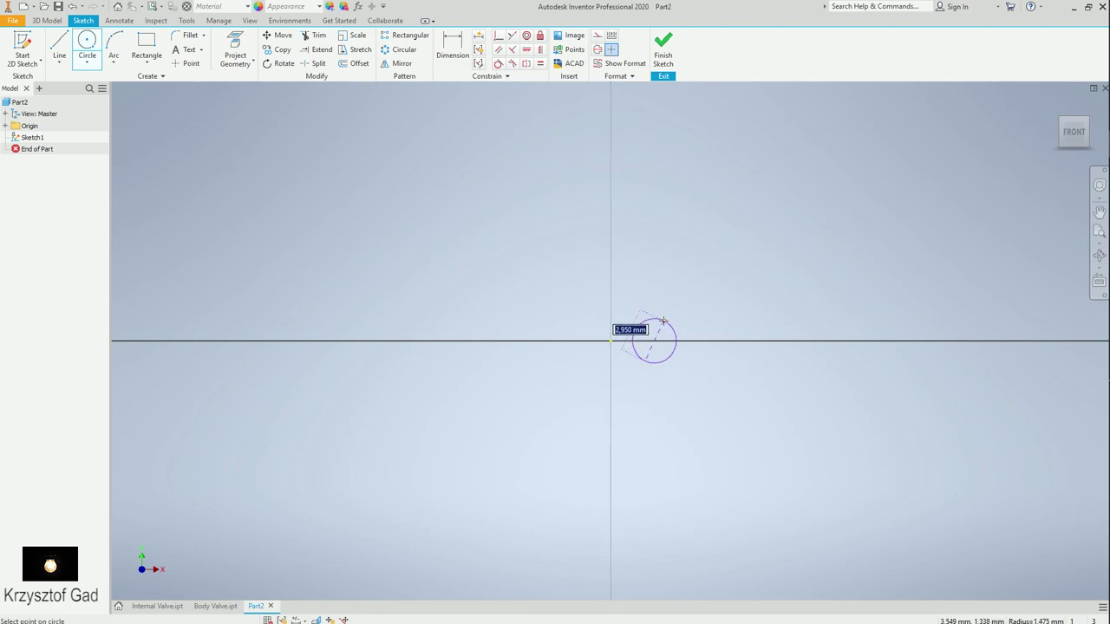
{"action": "key", "text": "Return"}
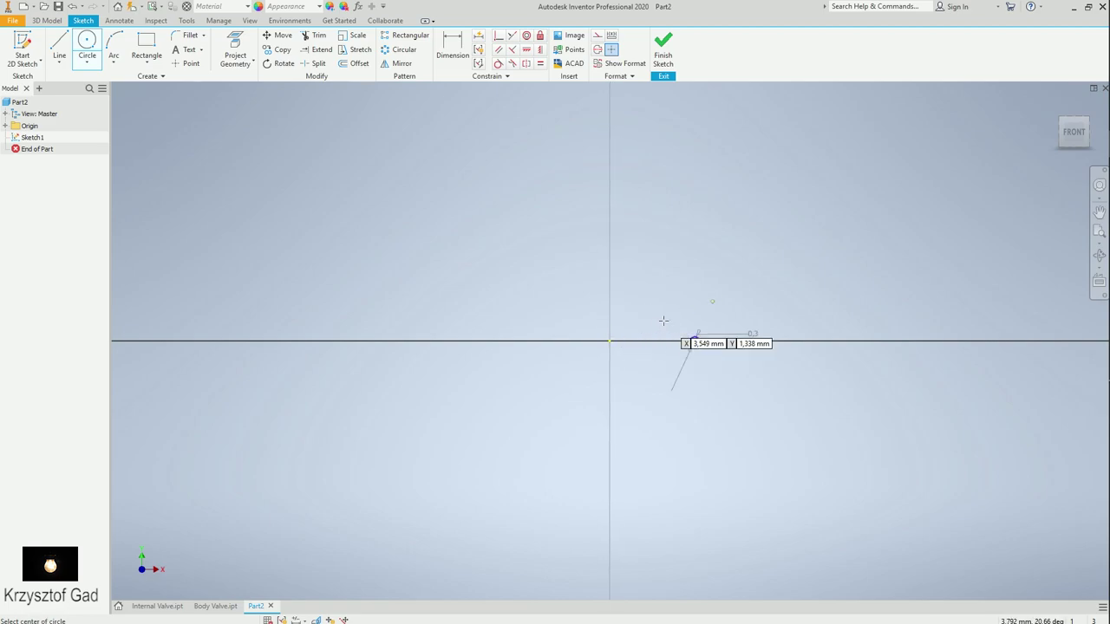
{"action": "scroll", "coordinate": [661, 334], "scroll_direction": "up", "scroll_amount": 5}
Dimension the circle centre 3,5 from the origin
{"action": "right_click", "coordinate": [497, 269]}
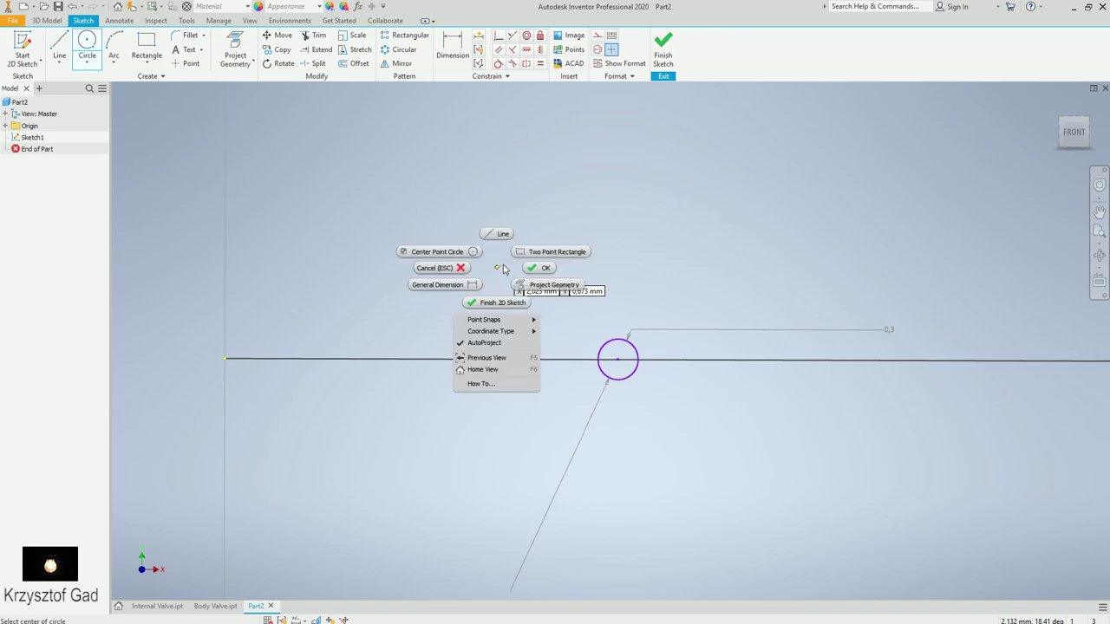
{"action": "left_click", "coordinate": [438, 285]}
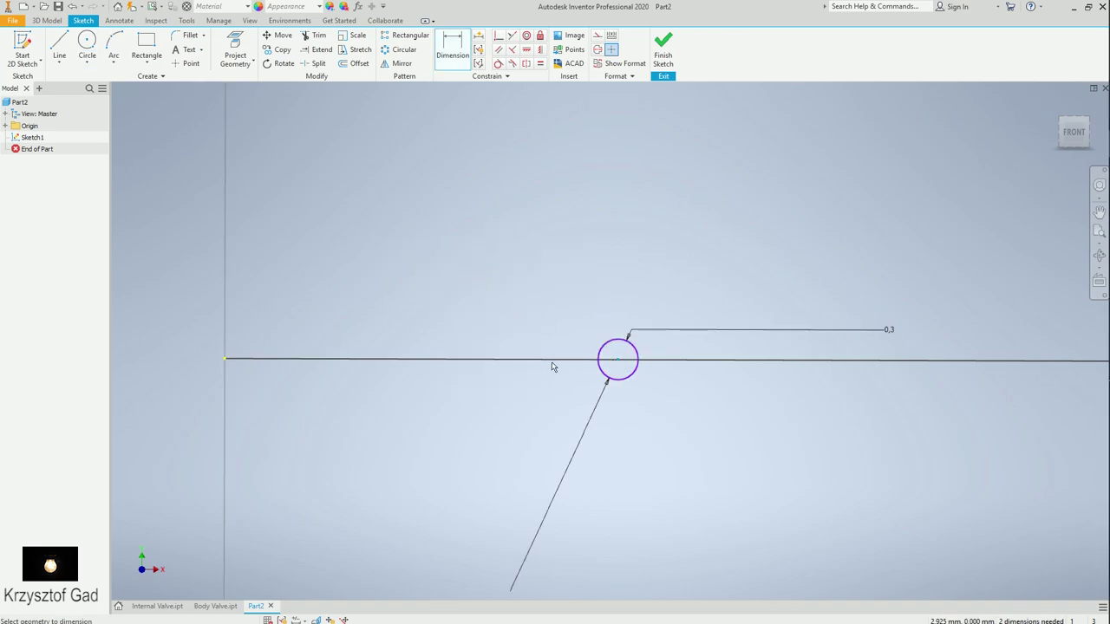
{"action": "left_click", "coordinate": [224, 359]}
{"action": "left_click", "coordinate": [377, 300]}
{"action": "type", "text": "3,5"}
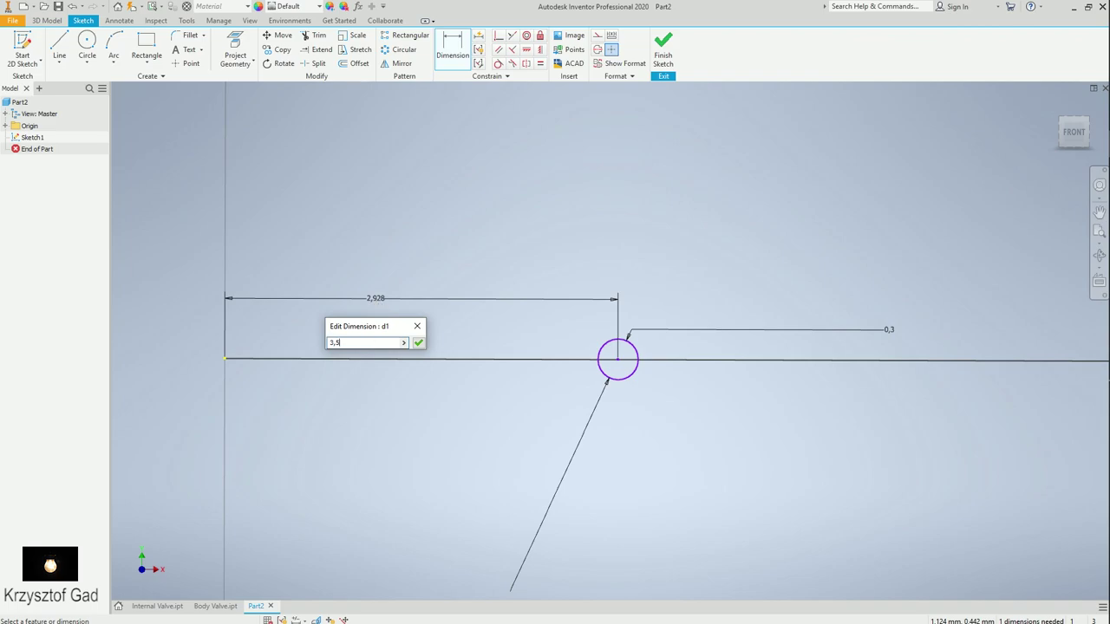
{"action": "key", "text": "Return"}
{"action": "scroll", "coordinate": [377, 304], "scroll_direction": "down", "scroll_amount": 2}
{"action": "scroll", "coordinate": [377, 304], "scroll_direction": "down", "scroll_amount": 2}
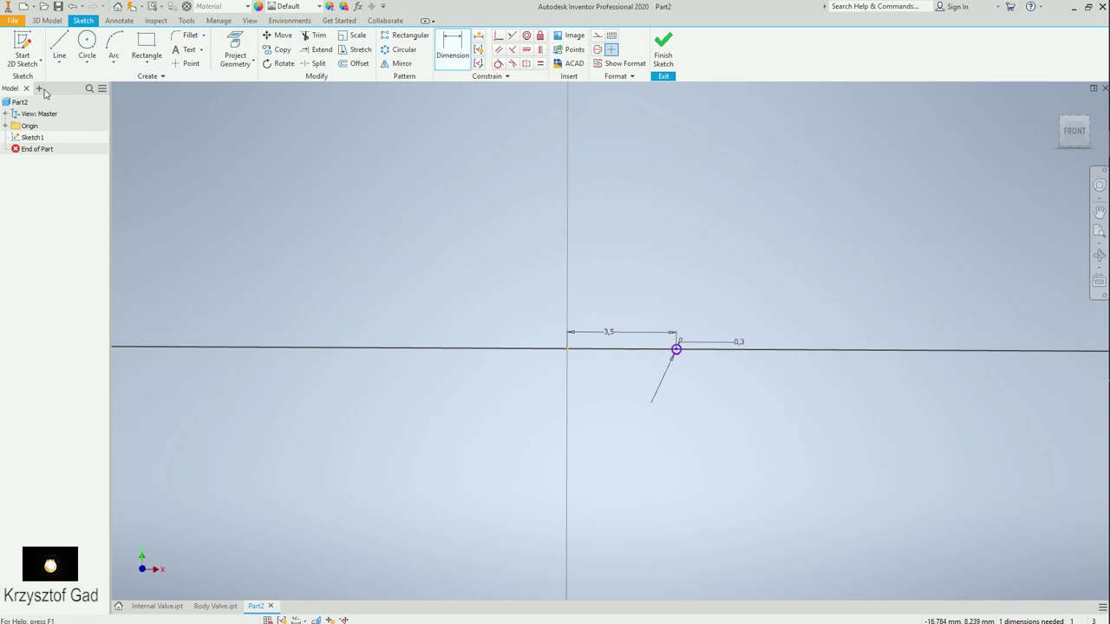
Finish the sketch and start a coil around the Y Axis
{"action": "left_click", "coordinate": [662, 50]}
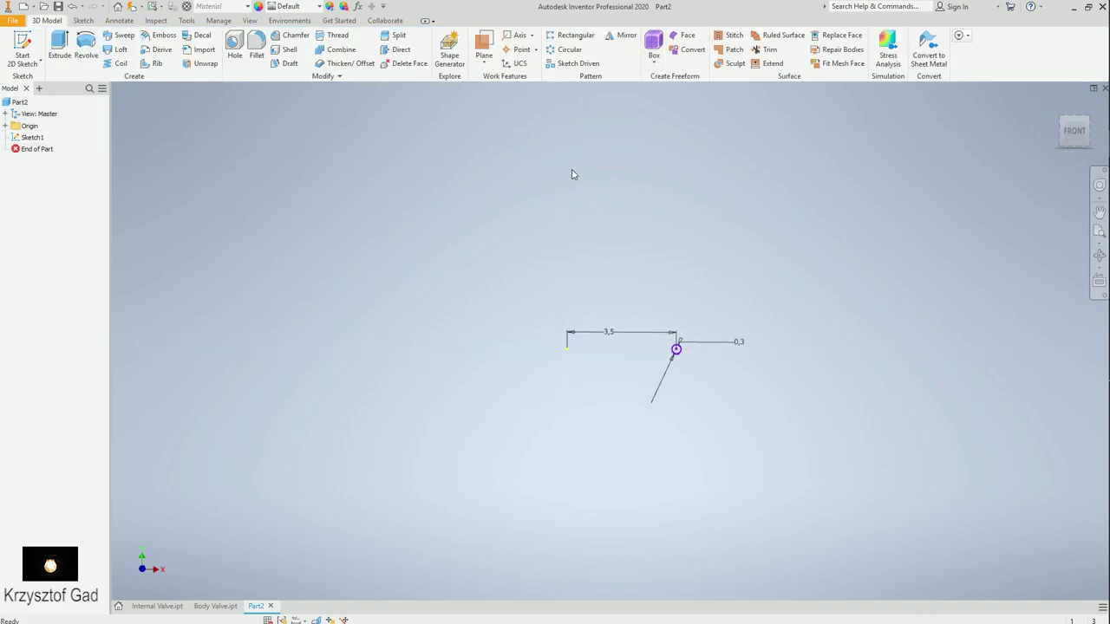
{"action": "left_click", "coordinate": [119, 65]}
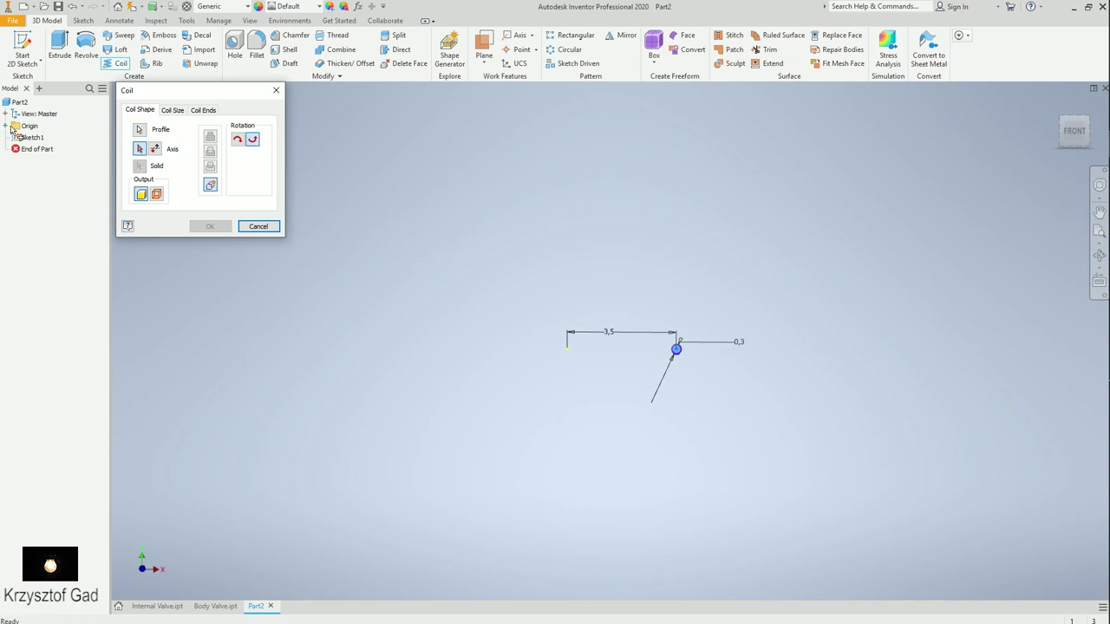
{"action": "left_click", "coordinate": [6, 127]}
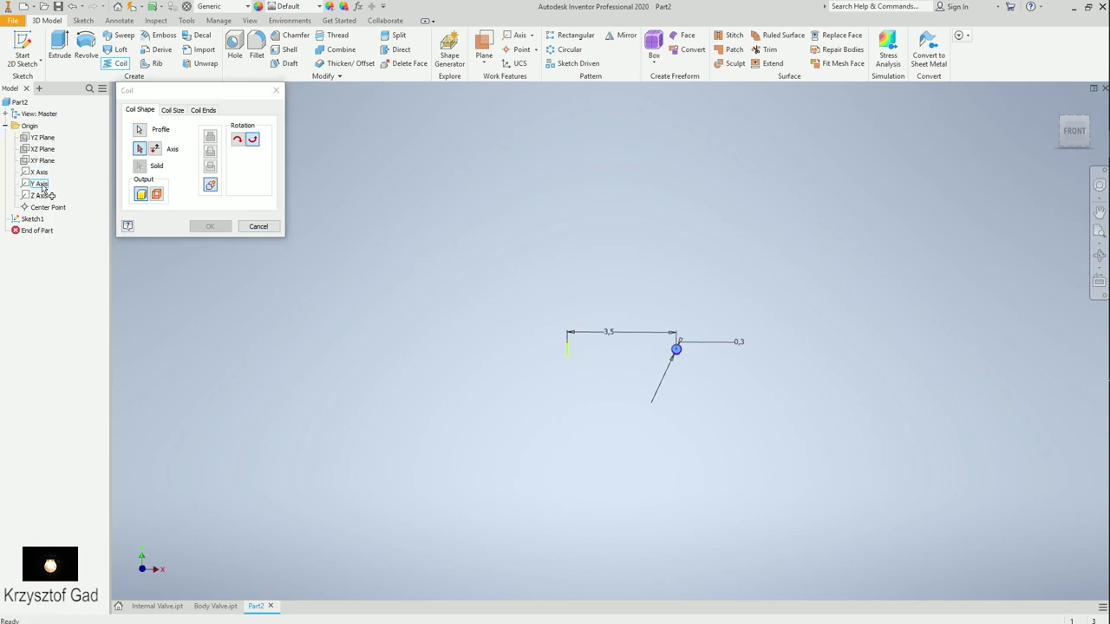
{"action": "left_click", "coordinate": [42, 184]}
Set the coil to Revolution and Height: 6,85 mm high with 6,5 revolutions
{"action": "left_click", "coordinate": [172, 111]}
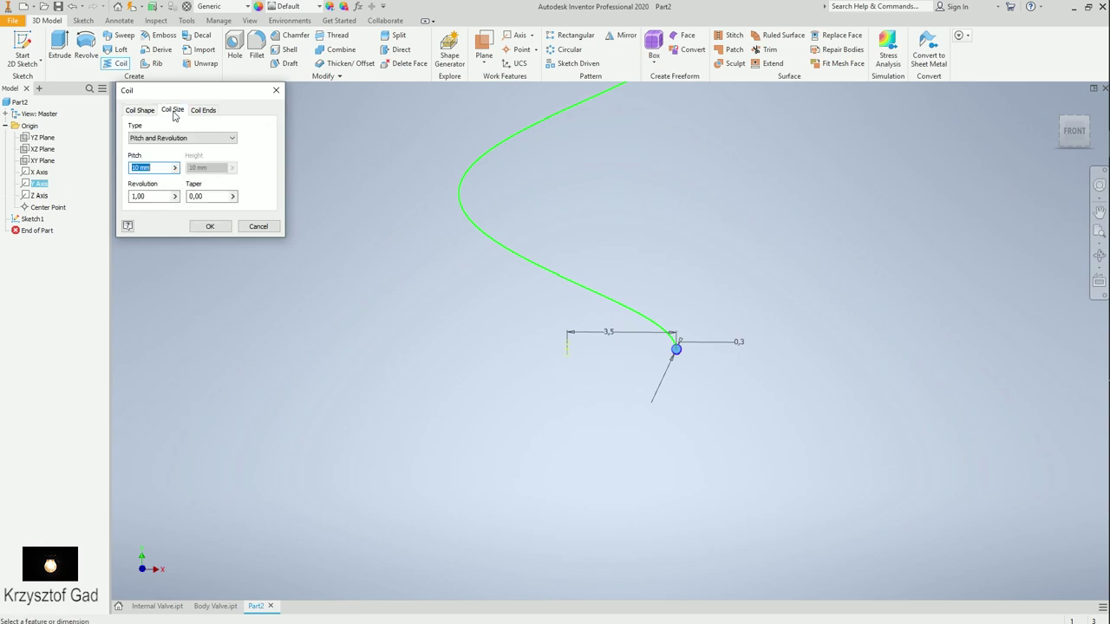
{"action": "left_click", "coordinate": [170, 138]}
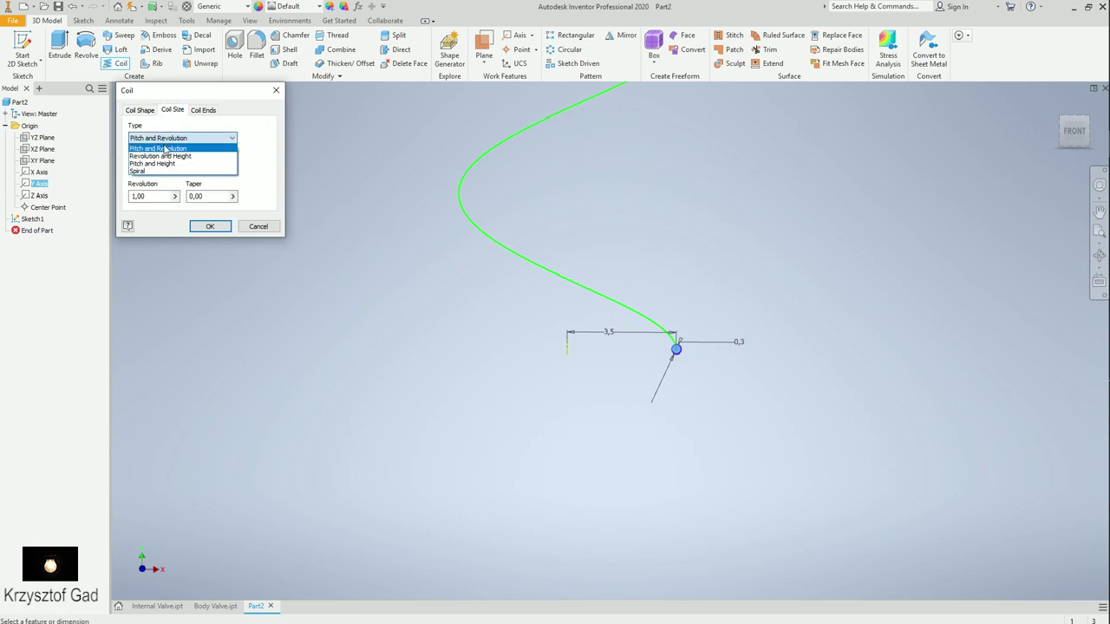
{"action": "left_click", "coordinate": [163, 156]}
{"action": "double_click", "coordinate": [193, 168]}
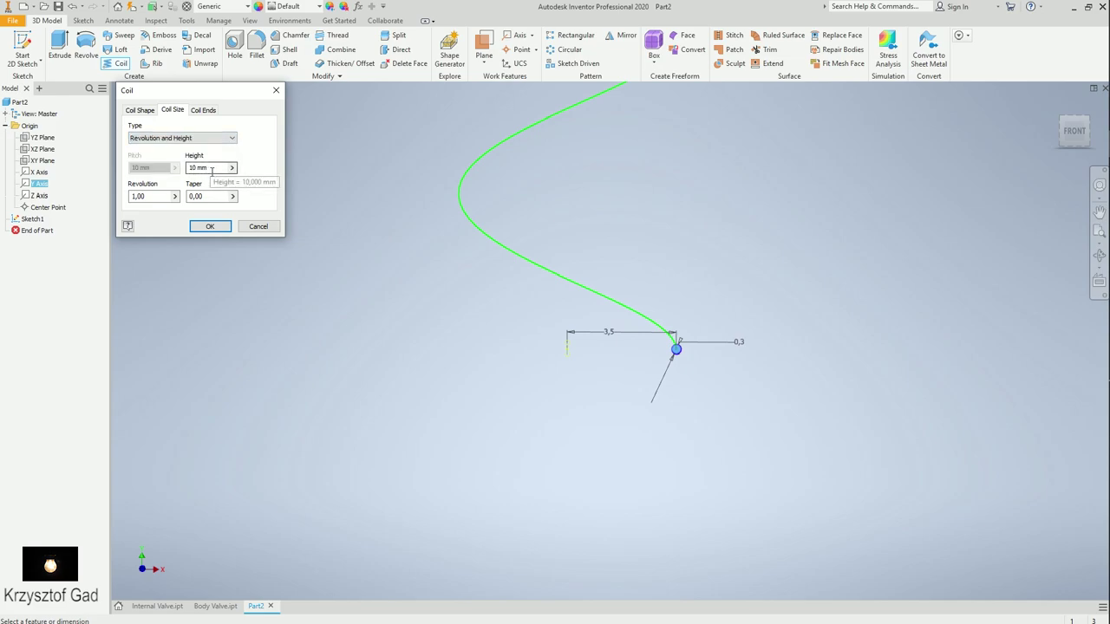
{"action": "type", "text": "6,"}
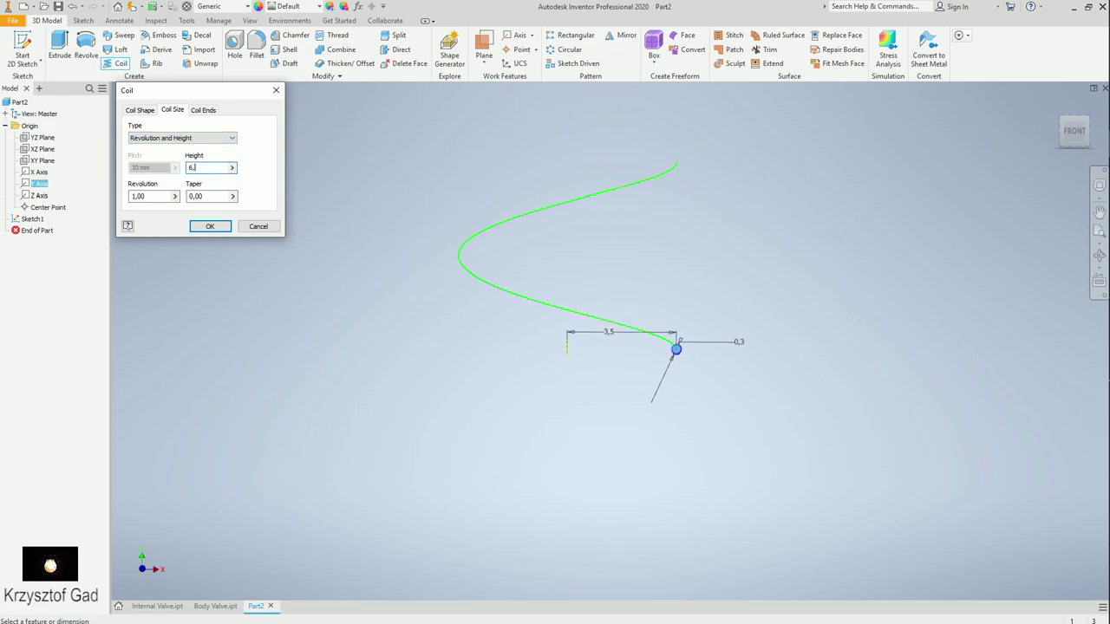
{"action": "type", "text": "85"}
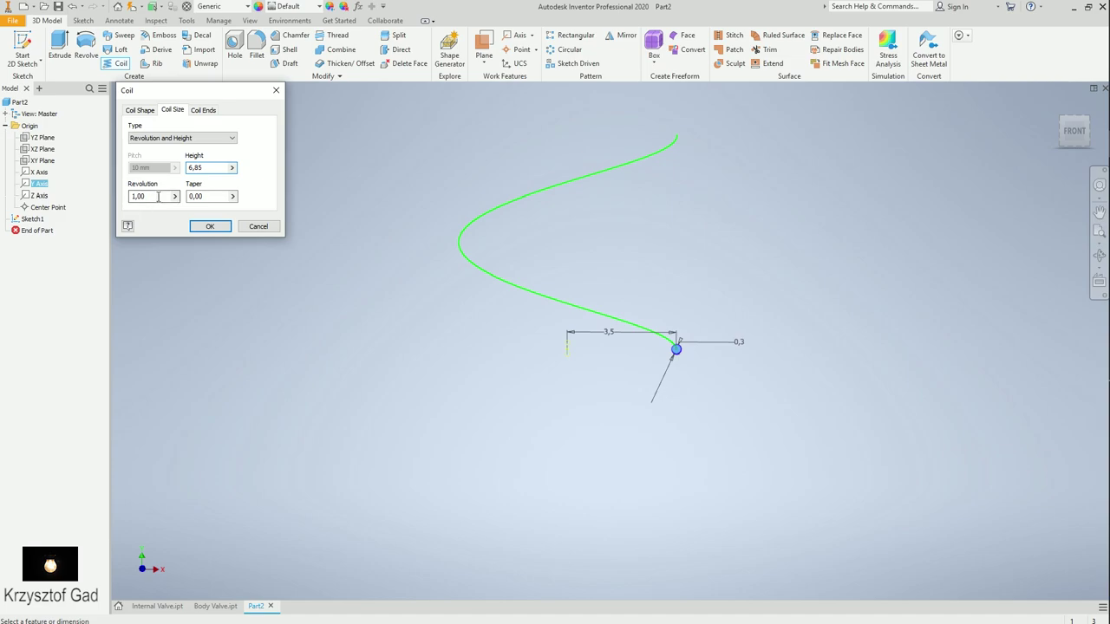
{"action": "double_click", "coordinate": [158, 197]}
{"action": "type", "text": "6,"}
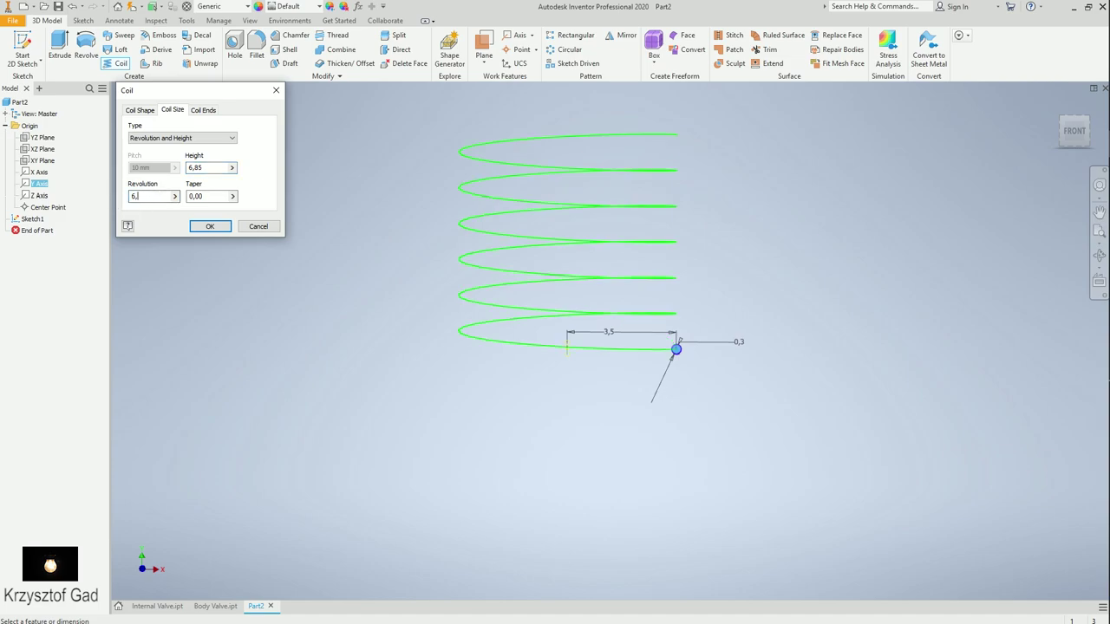
{"action": "type", "text": "85"}
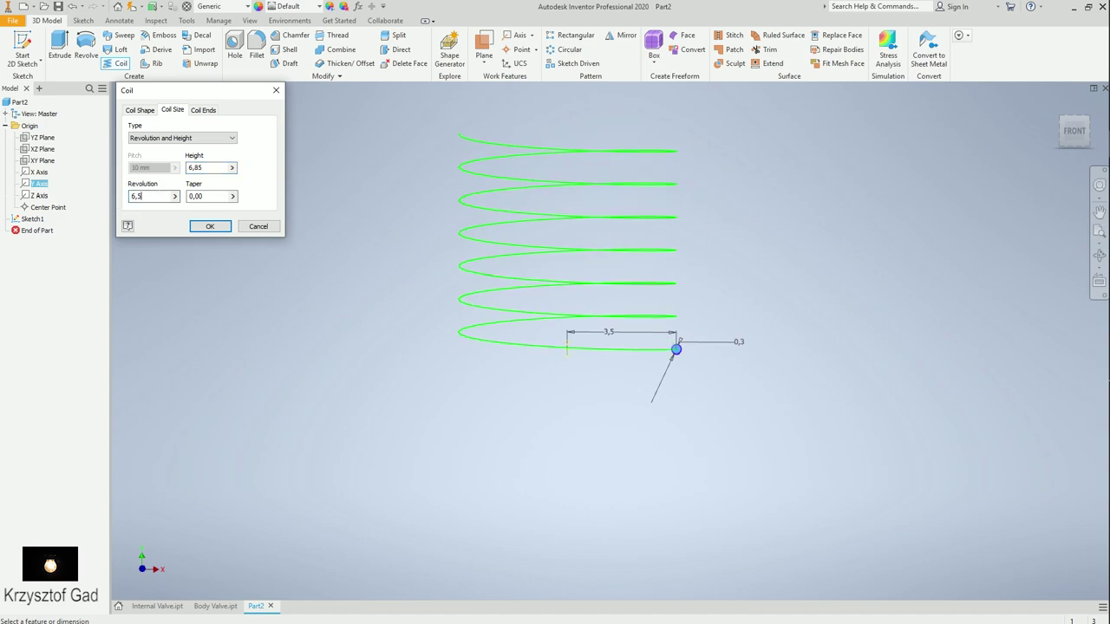
{"action": "left_click", "coordinate": [211, 227]}
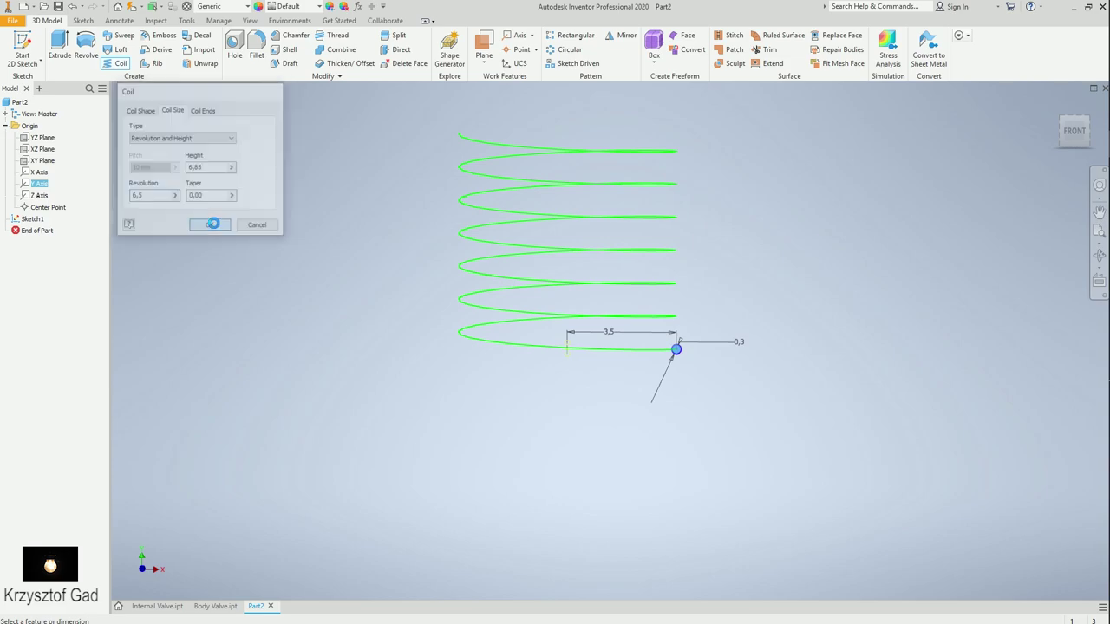
{"action": "key", "text": "F6"}
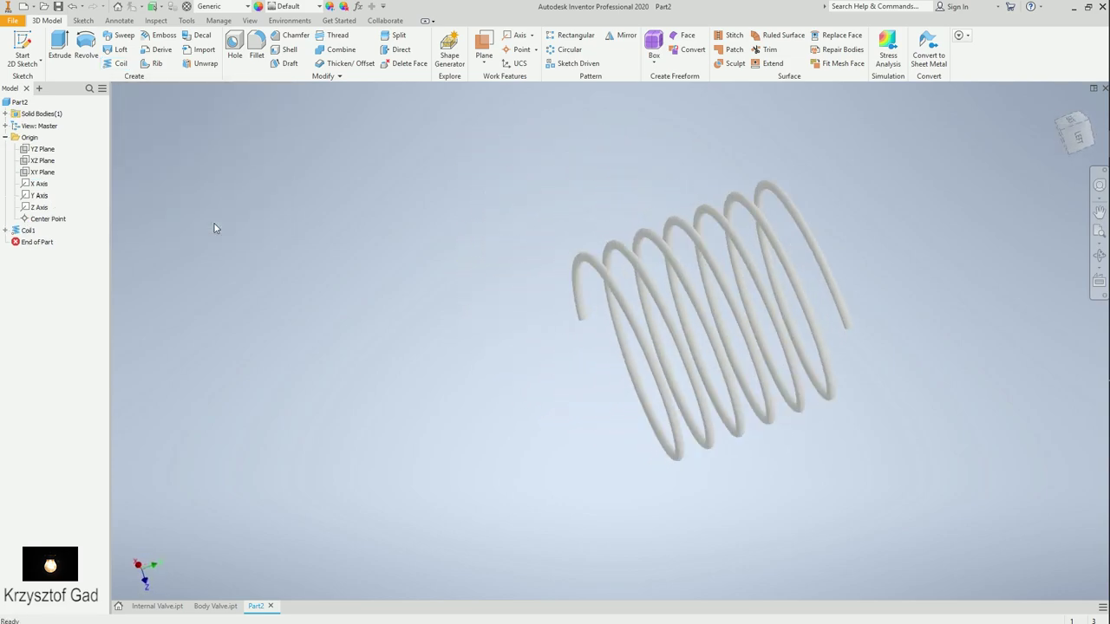
Give the spring Steel material and a Sky Blue Dark appearance
{"action": "left_click", "coordinate": [223, 6]}
{"action": "scroll", "coordinate": [256, 252], "scroll_direction": "down", "scroll_amount": 5}
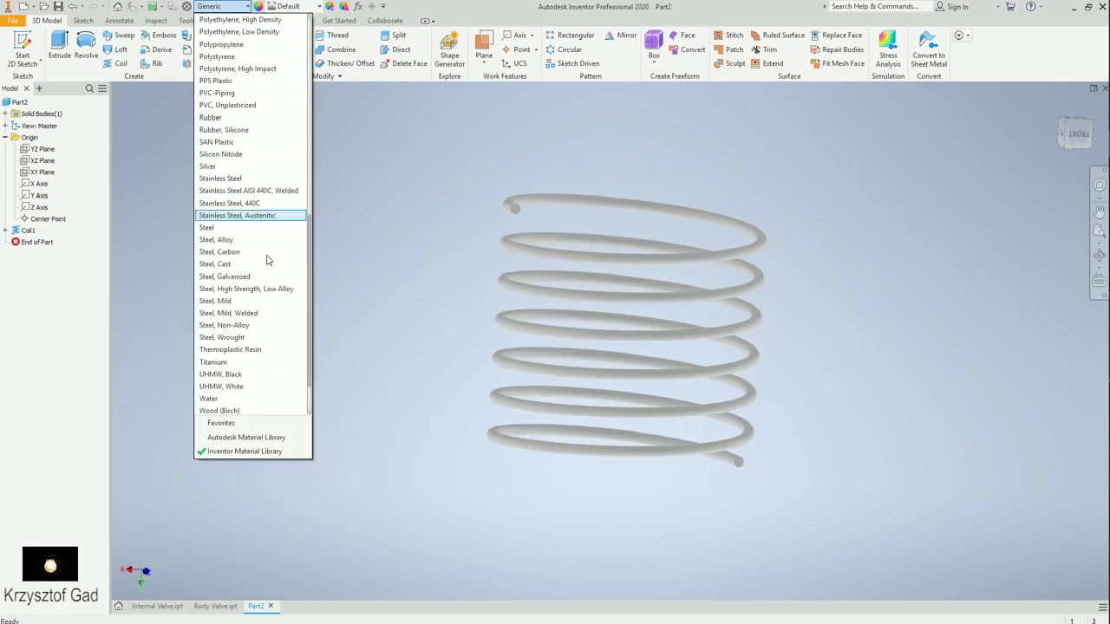
{"action": "left_click", "coordinate": [252, 216]}
{"action": "left_click", "coordinate": [299, 8]}
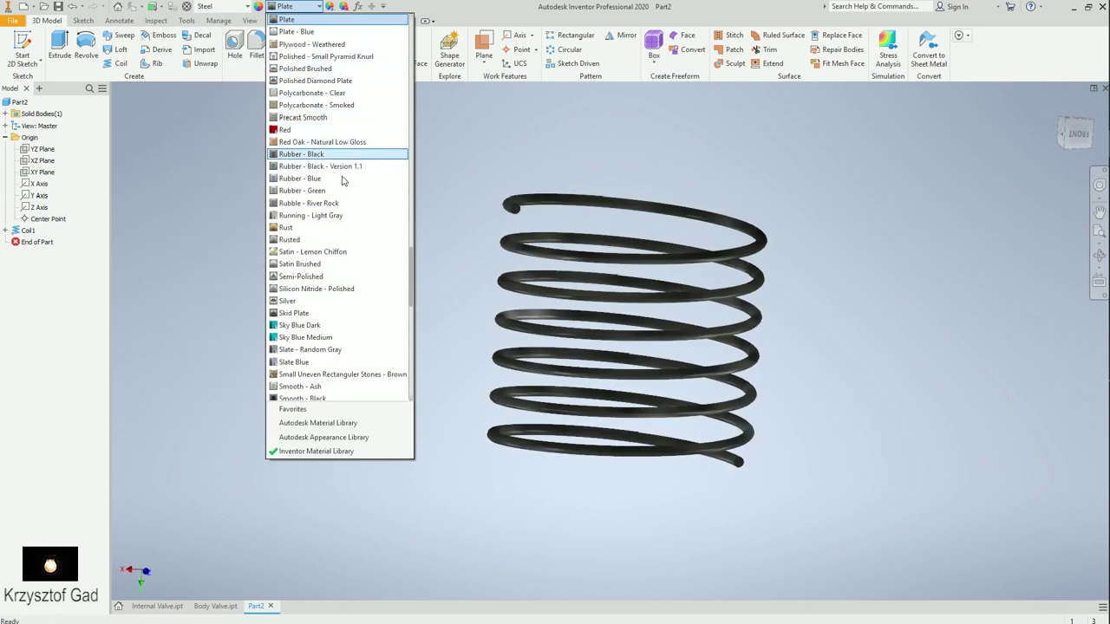
{"action": "left_click", "coordinate": [332, 326]}
Browse the appearance list, orbit to inspect the spring, and return to the Home screen
{"action": "left_click", "coordinate": [287, 9]}
{"action": "scroll", "coordinate": [329, 130], "scroll_direction": "up", "scroll_amount": 1}
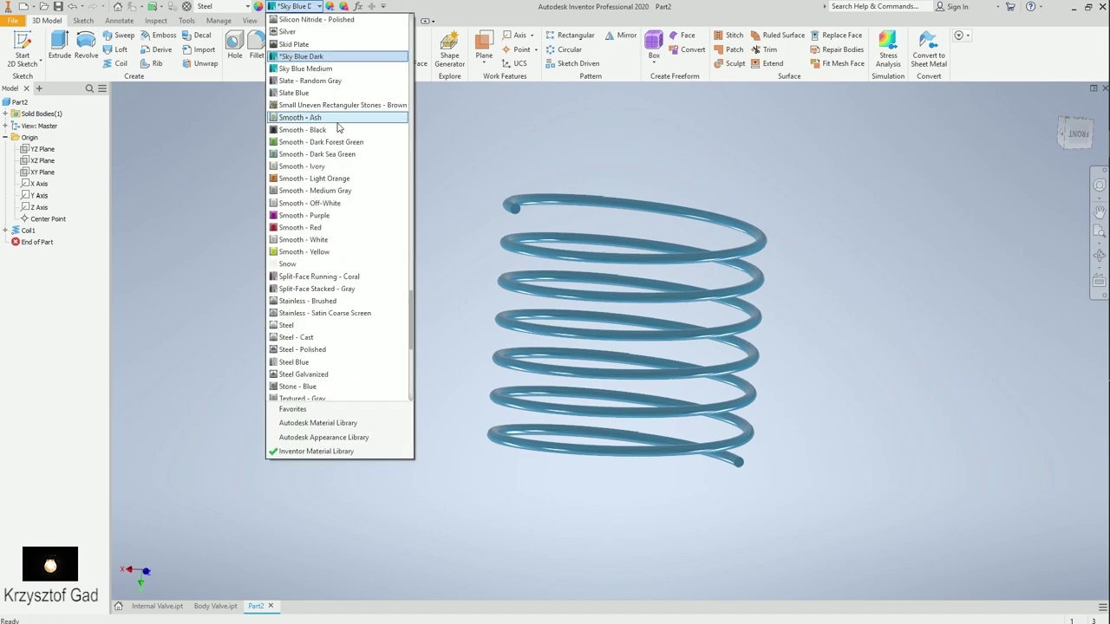
{"action": "scroll", "coordinate": [346, 200], "scroll_direction": "up", "scroll_amount": 5}
{"action": "scroll", "coordinate": [352, 227], "scroll_direction": "up", "scroll_amount": 4}
{"action": "scroll", "coordinate": [352, 227], "scroll_direction": "up", "scroll_amount": 8}
{"action": "scroll", "coordinate": [352, 227], "scroll_direction": "up", "scroll_amount": 6}
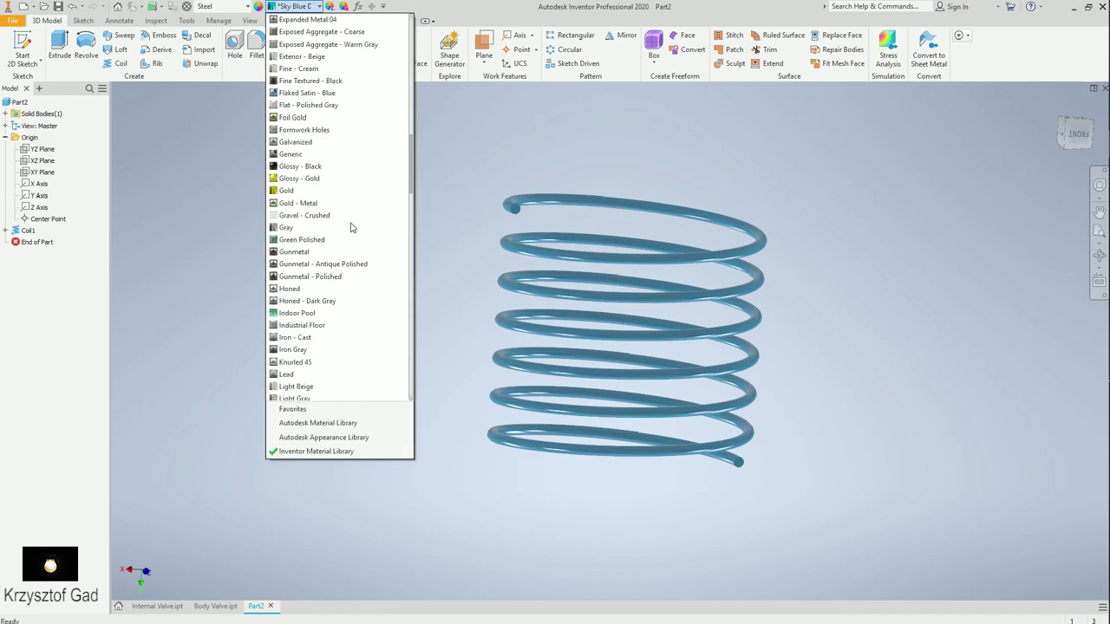
{"action": "scroll", "coordinate": [351, 227], "scroll_direction": "up", "scroll_amount": 6}
{"action": "scroll", "coordinate": [350, 228], "scroll_direction": "up", "scroll_amount": 5}
{"action": "key", "text": "Escape"}
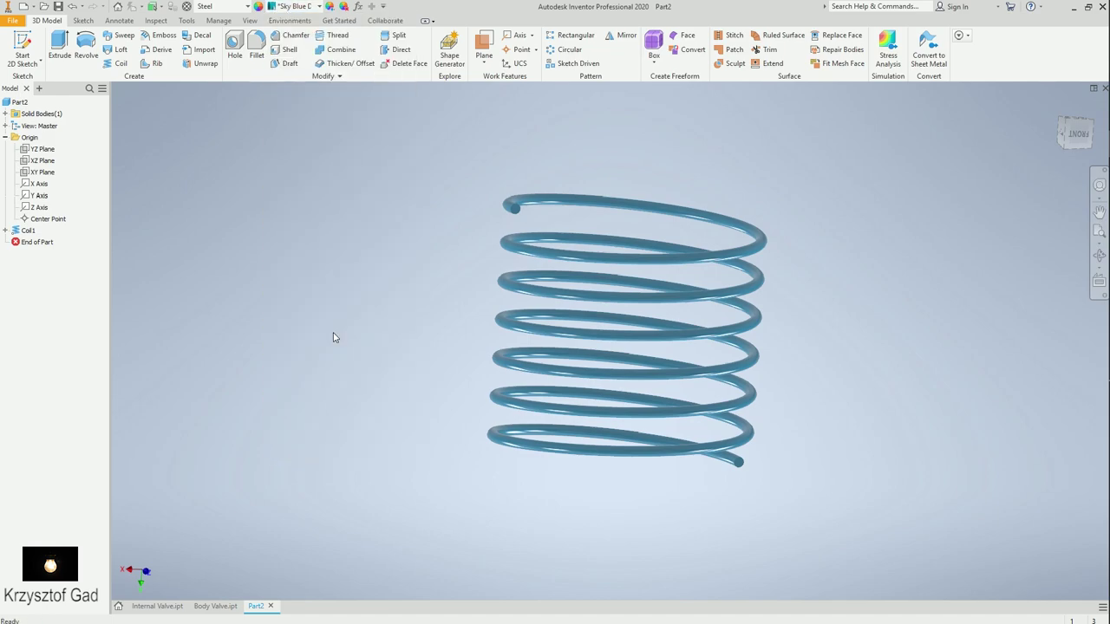
{"action": "key", "text": "F6"}
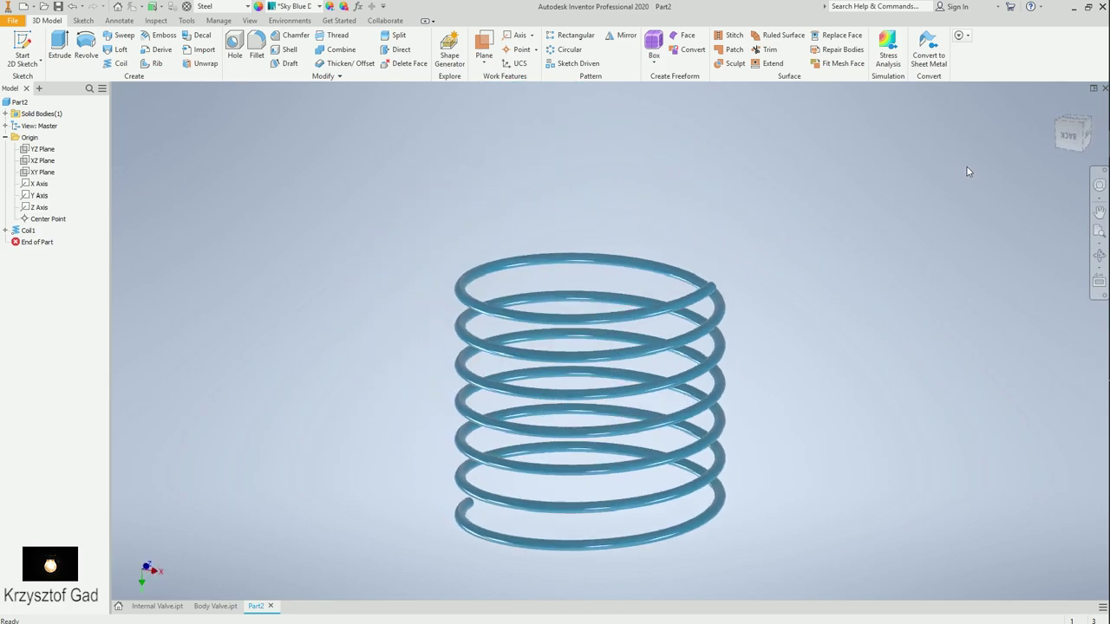
{"action": "left_click_drag", "start_coordinate": [1059, 136], "coordinate": [1069, 144]}
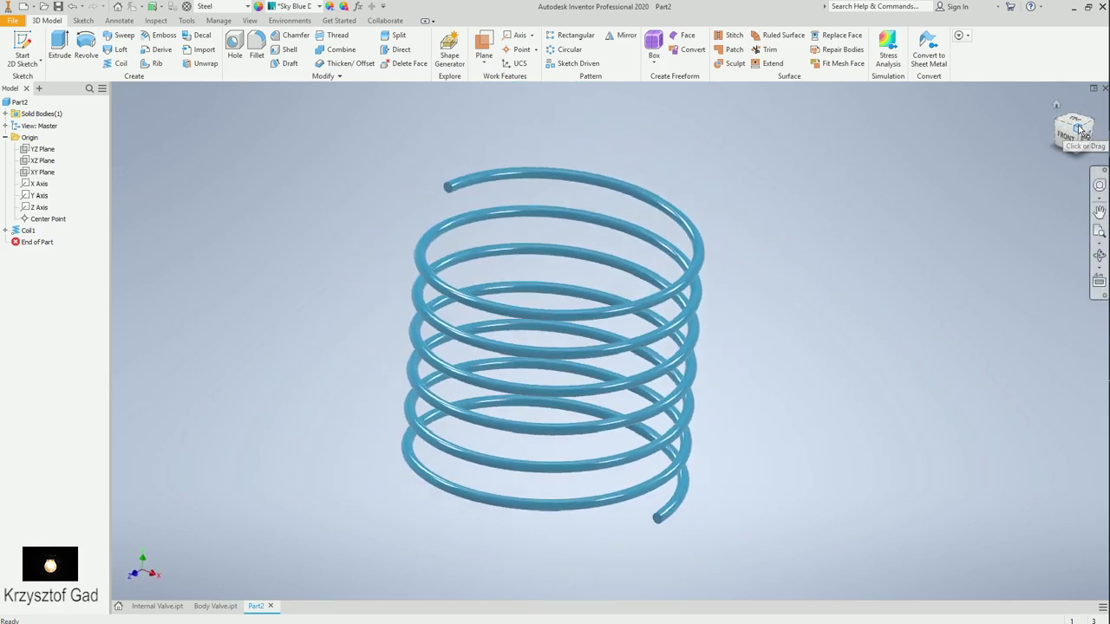
{"action": "left_click", "coordinate": [295, 6]}
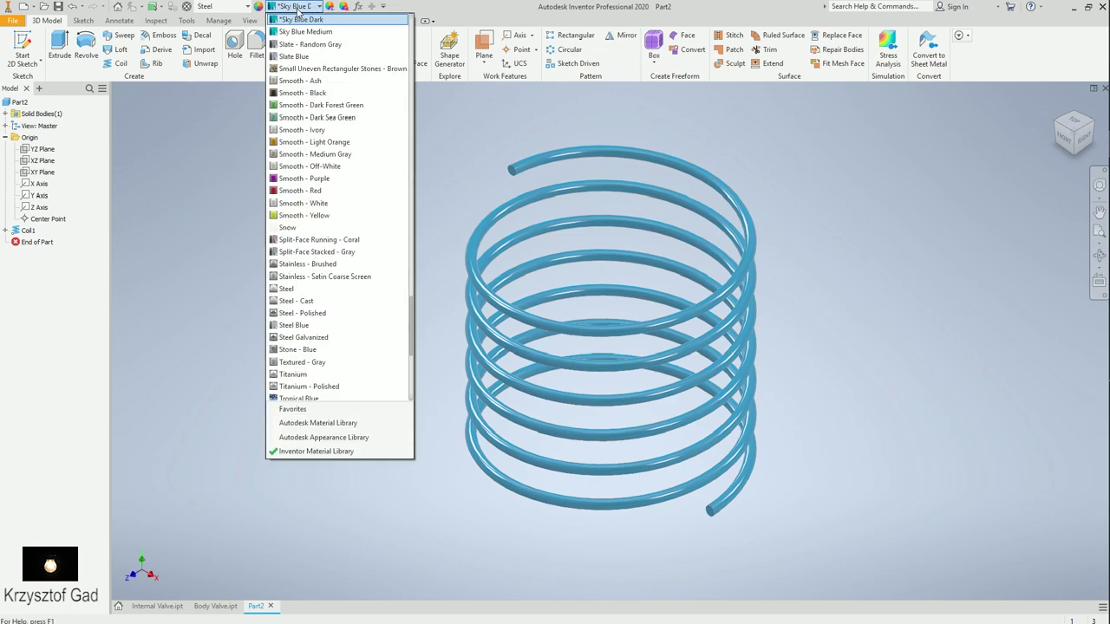
{"action": "left_click_drag", "start_coordinate": [411, 327], "coordinate": [388, 31]}
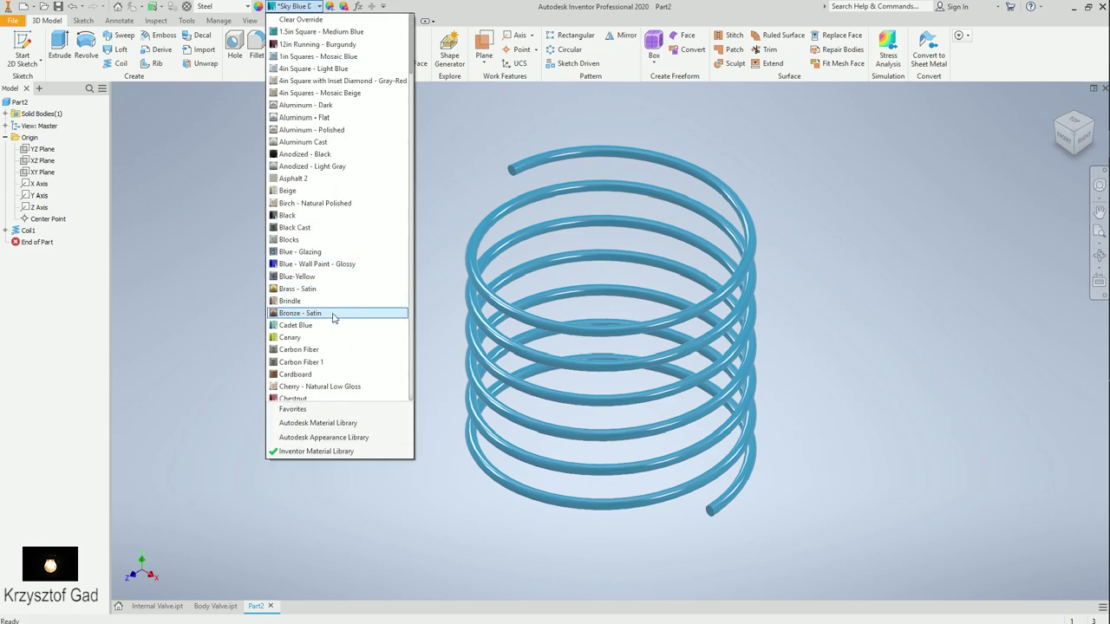
{"action": "left_click", "coordinate": [118, 607]}
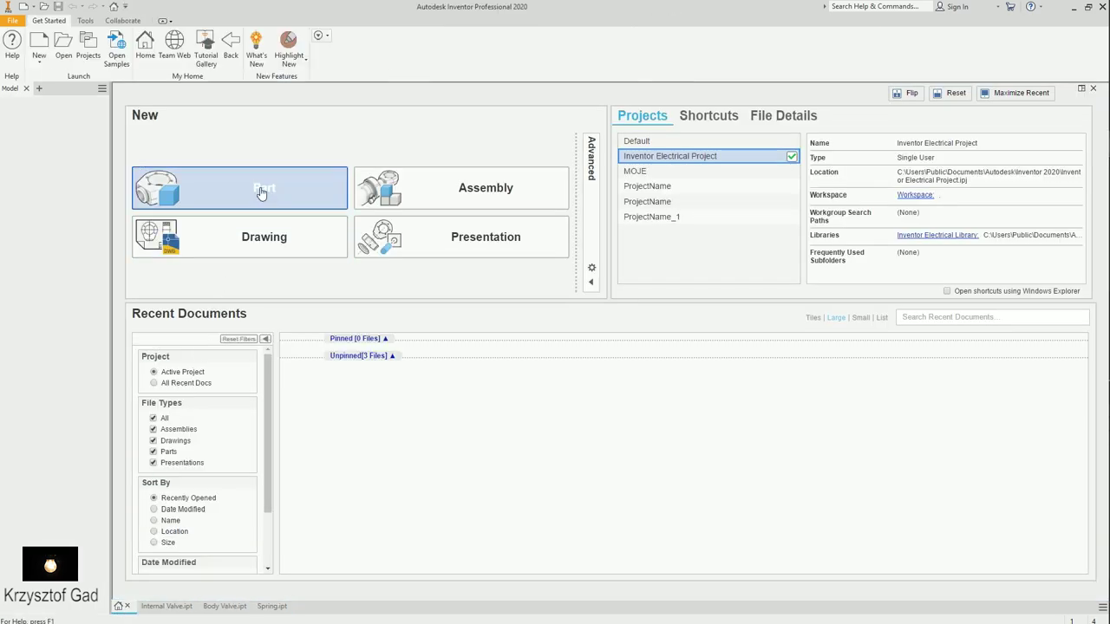
Create a new part and sketch a small circle right of the origin on the XZ plane
{"action": "left_click", "coordinate": [260, 187]}
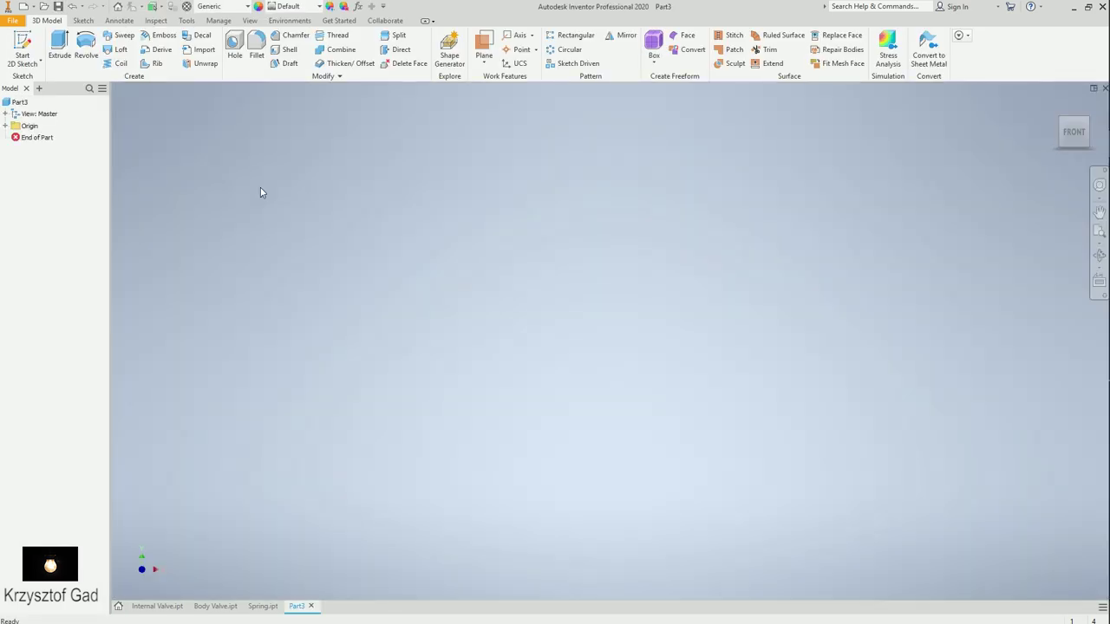
{"action": "key", "text": "s"}
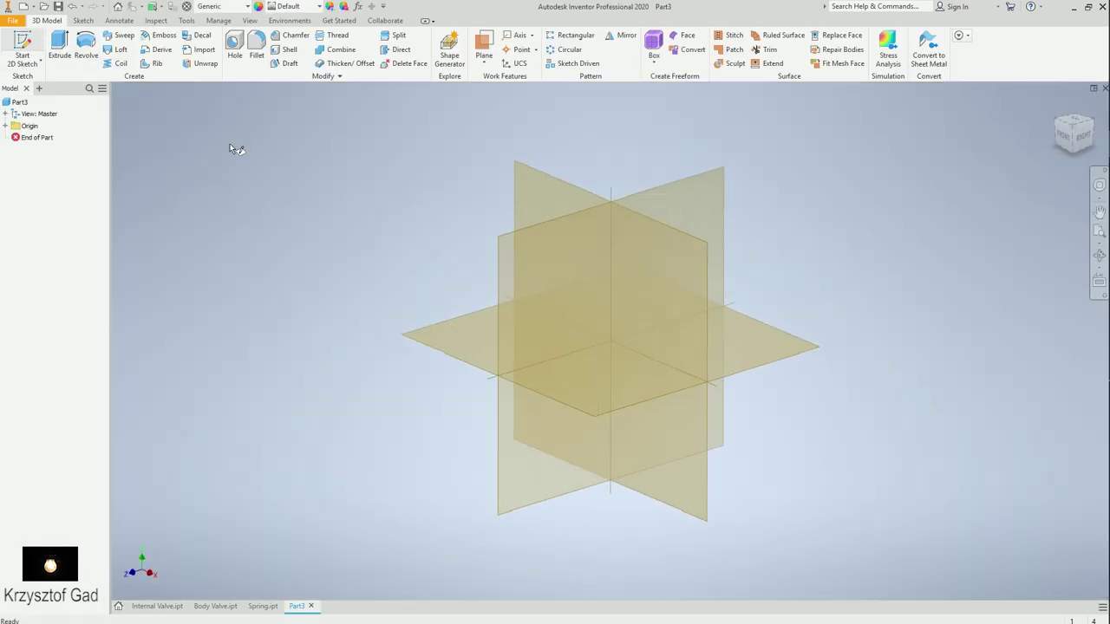
{"action": "left_click", "coordinate": [664, 326]}
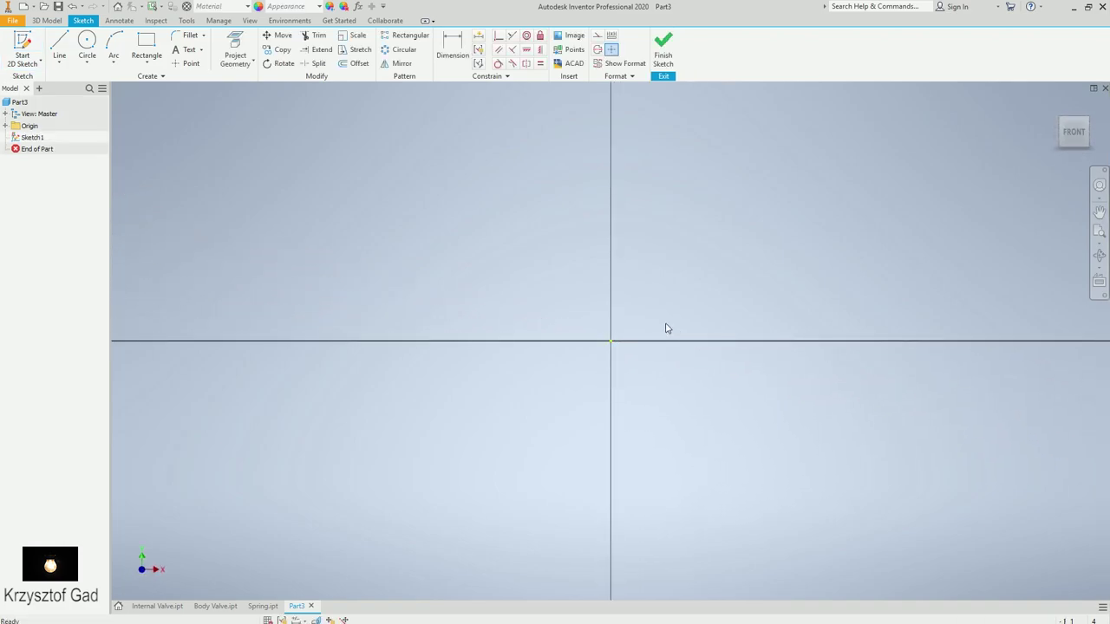
{"action": "right_click", "coordinate": [666, 326]}
{"action": "left_click", "coordinate": [607, 307]}
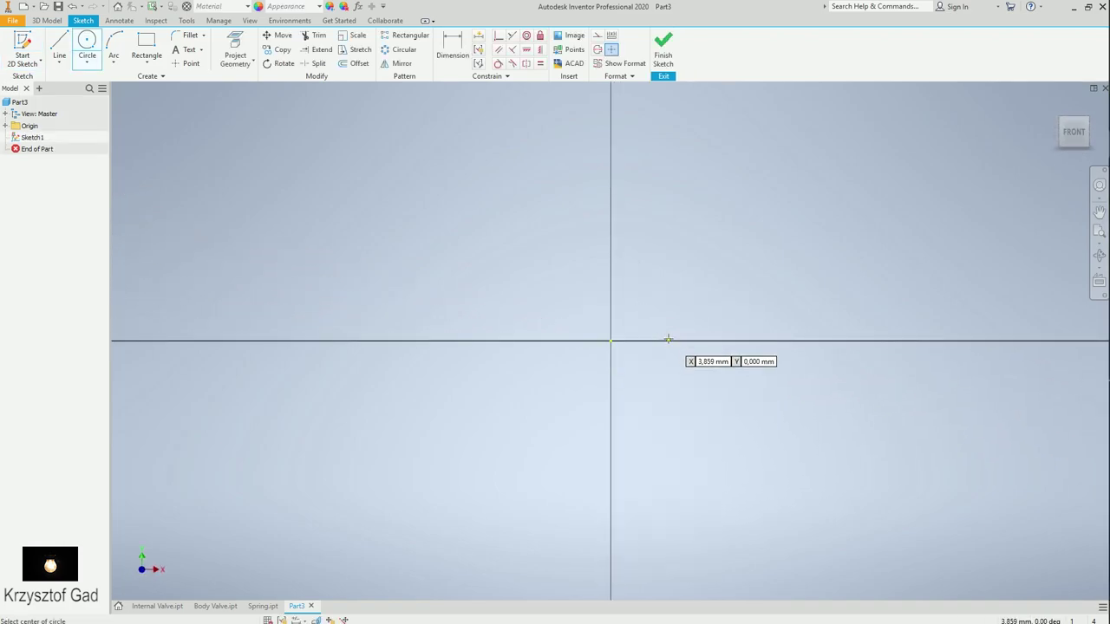
{"action": "left_click", "coordinate": [670, 340]}
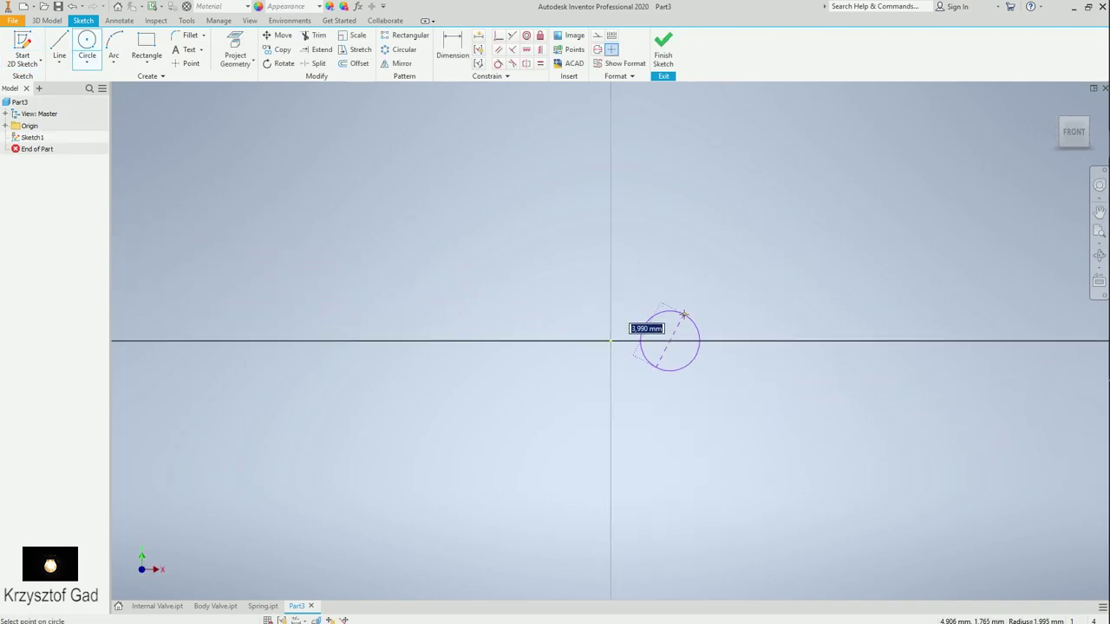
{"action": "key", "text": "Return"}
Dimension the circle centre 4 mm from the origin and finish the sketch
{"action": "right_click", "coordinate": [683, 314]}
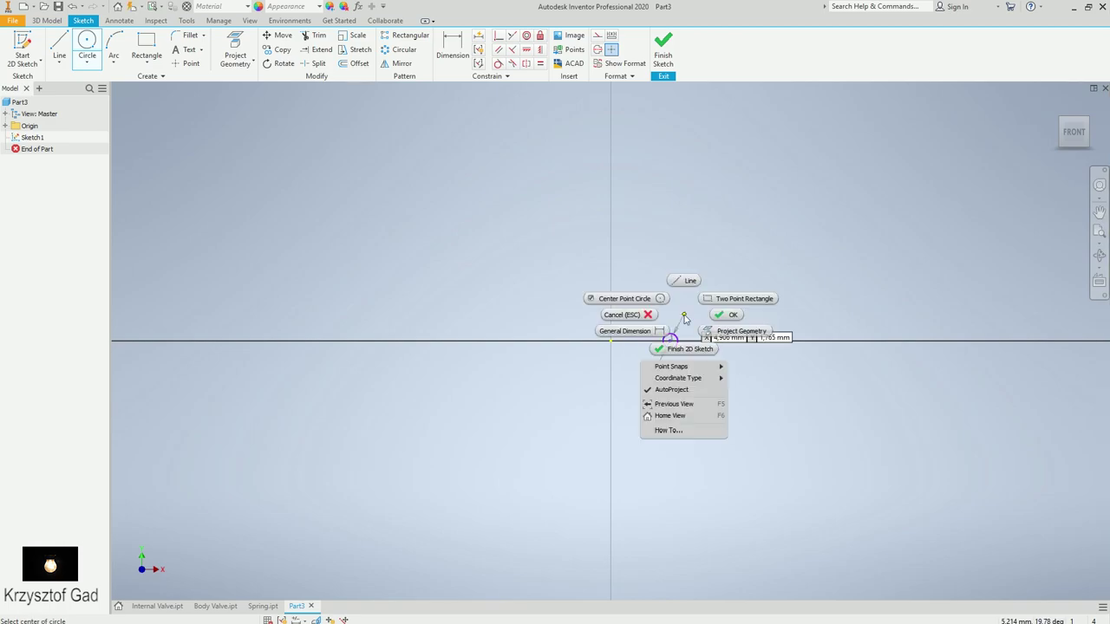
{"action": "left_click", "coordinate": [662, 336]}
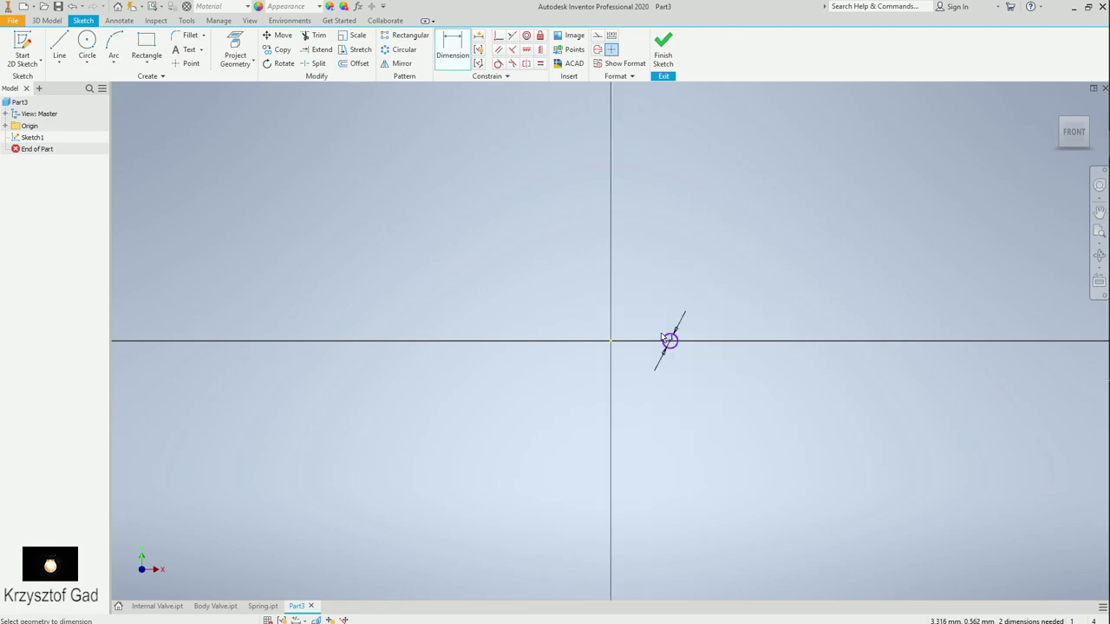
{"action": "left_click", "coordinate": [610, 341]}
{"action": "left_click", "coordinate": [631, 384]}
{"action": "type", "text": "4"}
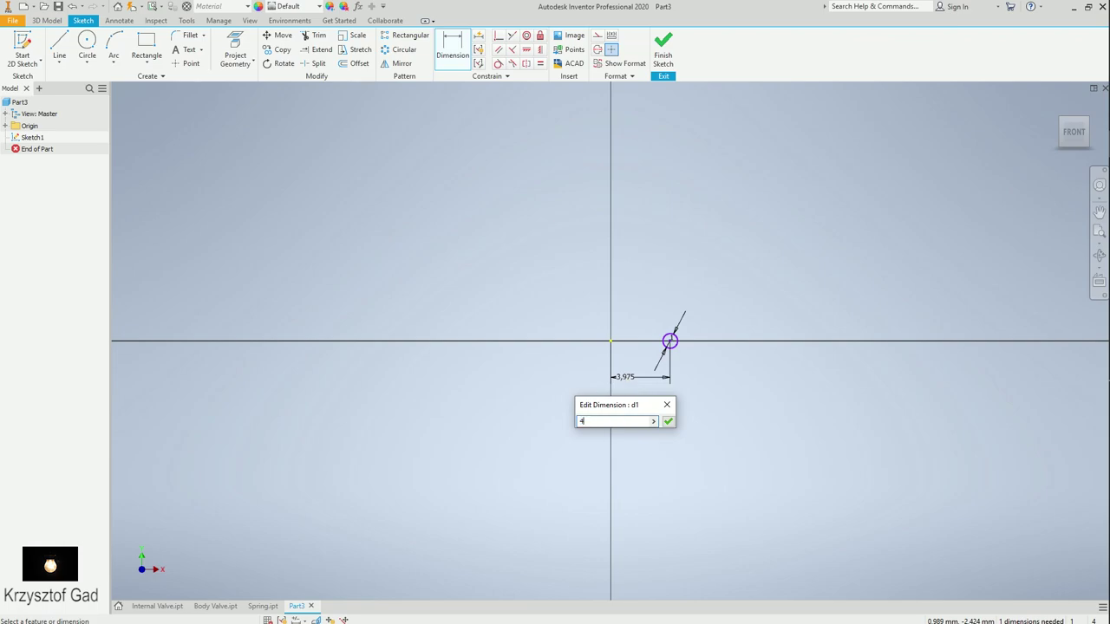
{"action": "key", "text": "Return"}
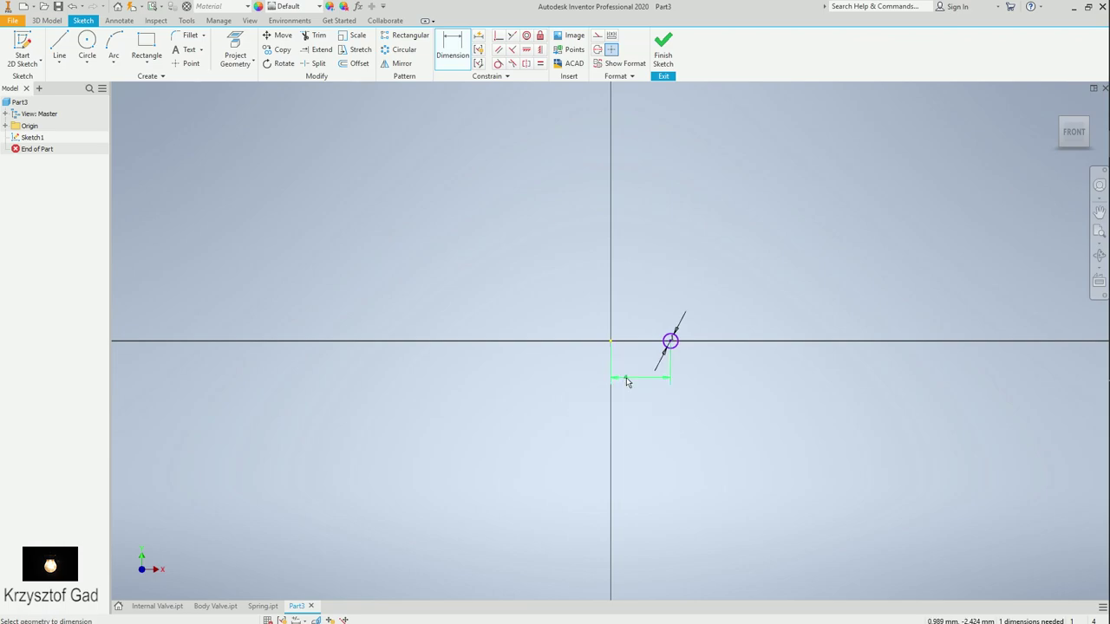
{"action": "left_click", "coordinate": [663, 51]}
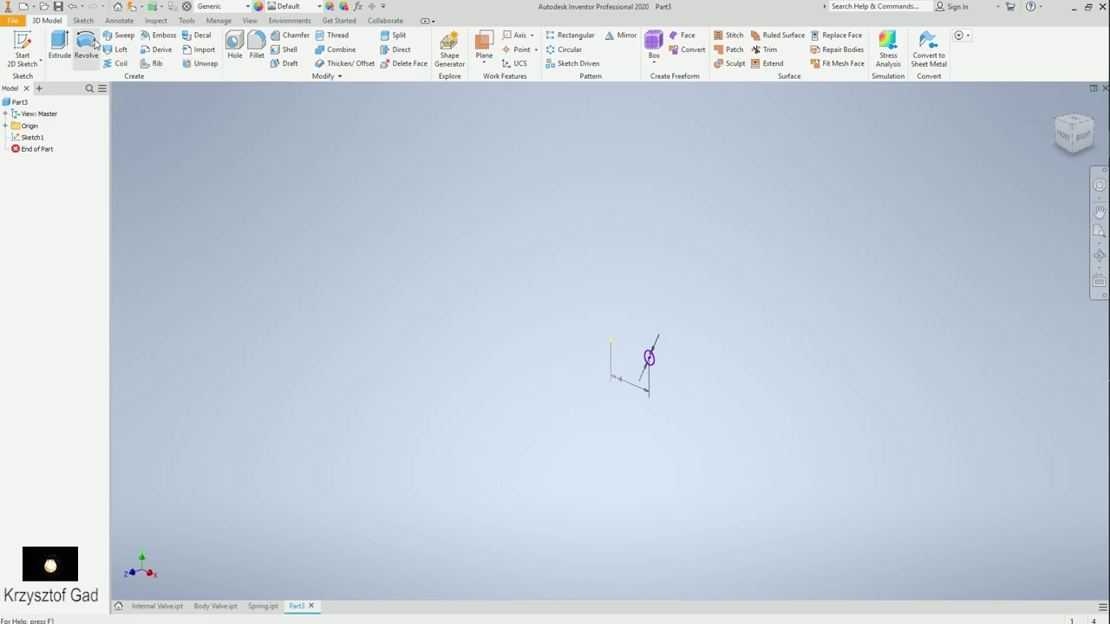
Revolve the circle around the Y Axis to form the O-ring
{"action": "left_click", "coordinate": [86, 44]}
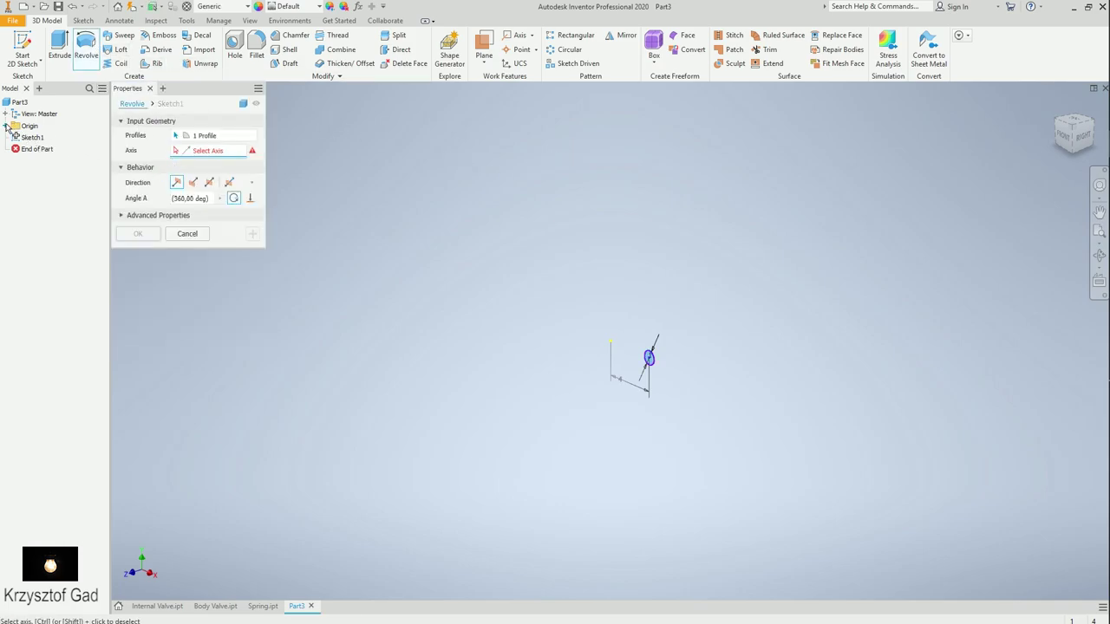
{"action": "left_click", "coordinate": [6, 126]}
{"action": "left_click", "coordinate": [39, 184]}
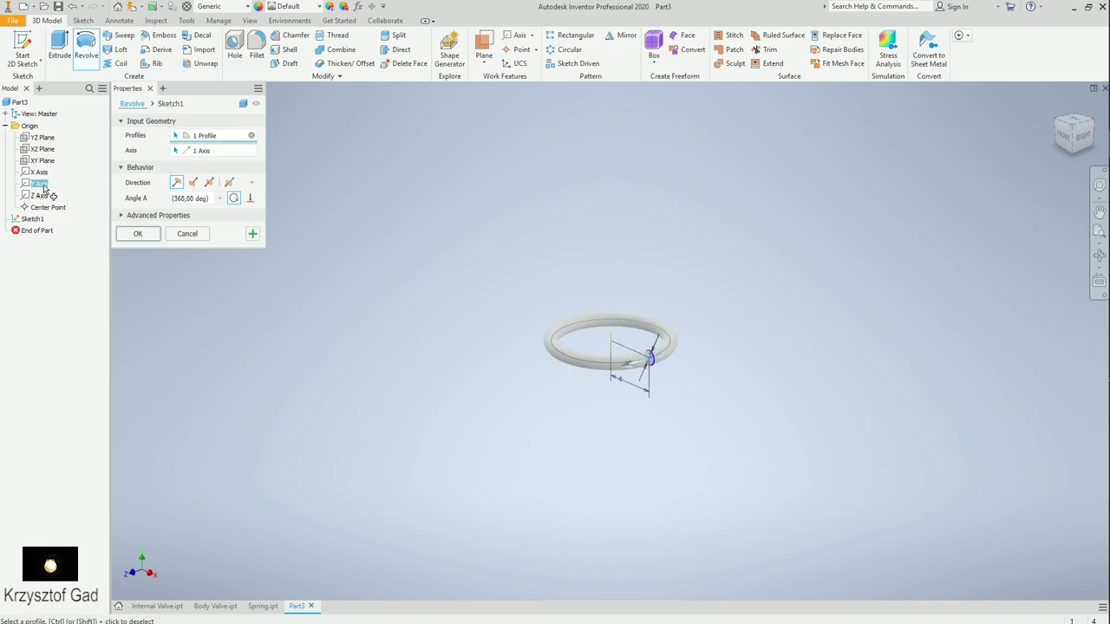
{"action": "left_click", "coordinate": [140, 233]}
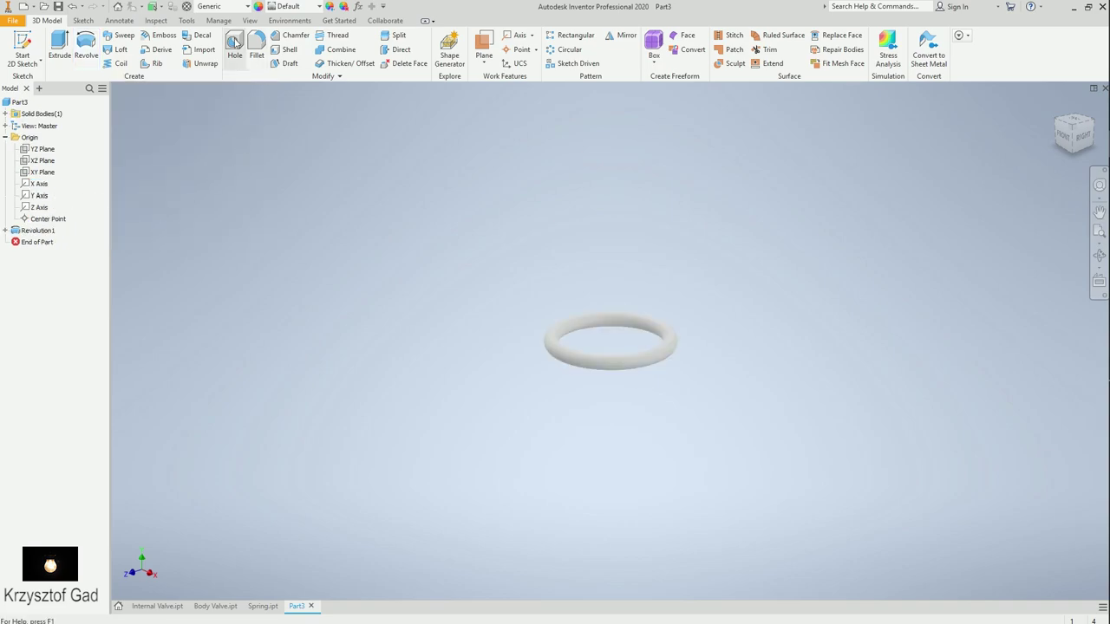
Make the ring Rubber with a Cadet Blue appearance and return to Home
{"action": "left_click", "coordinate": [229, 8]}
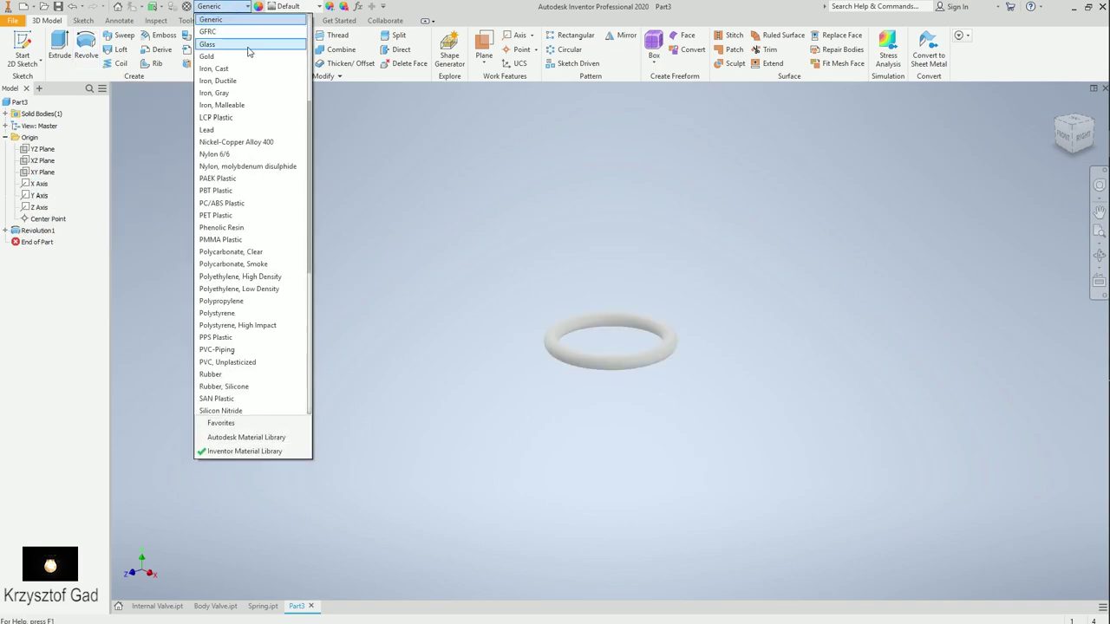
{"action": "left_click", "coordinate": [285, 374]}
{"action": "left_click", "coordinate": [293, 8]}
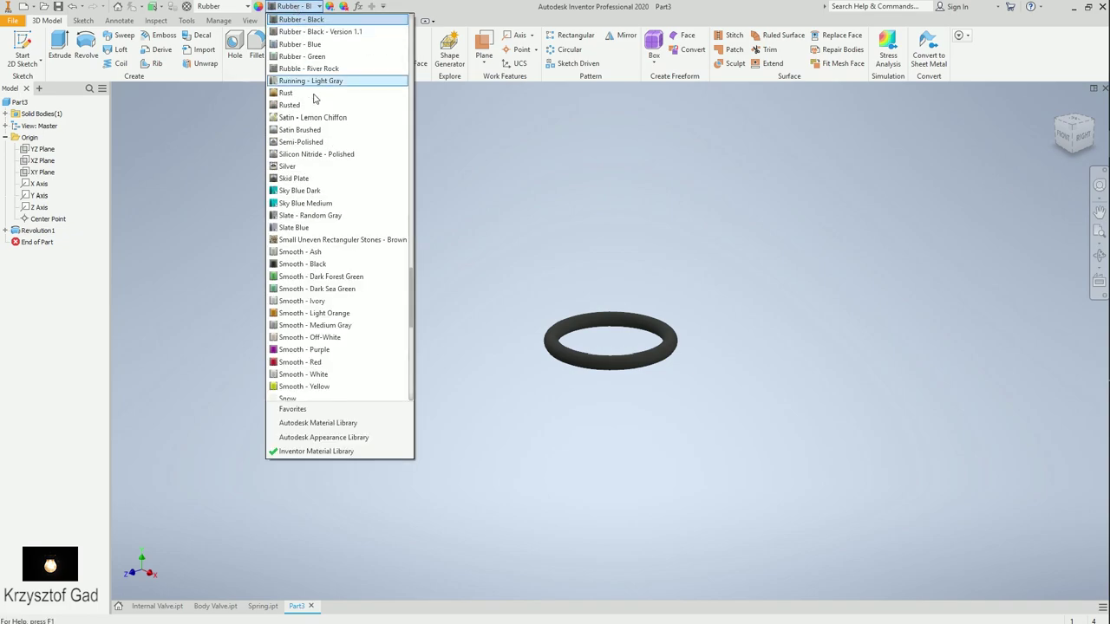
{"action": "left_click_drag", "start_coordinate": [411, 295], "coordinate": [423, 11]}
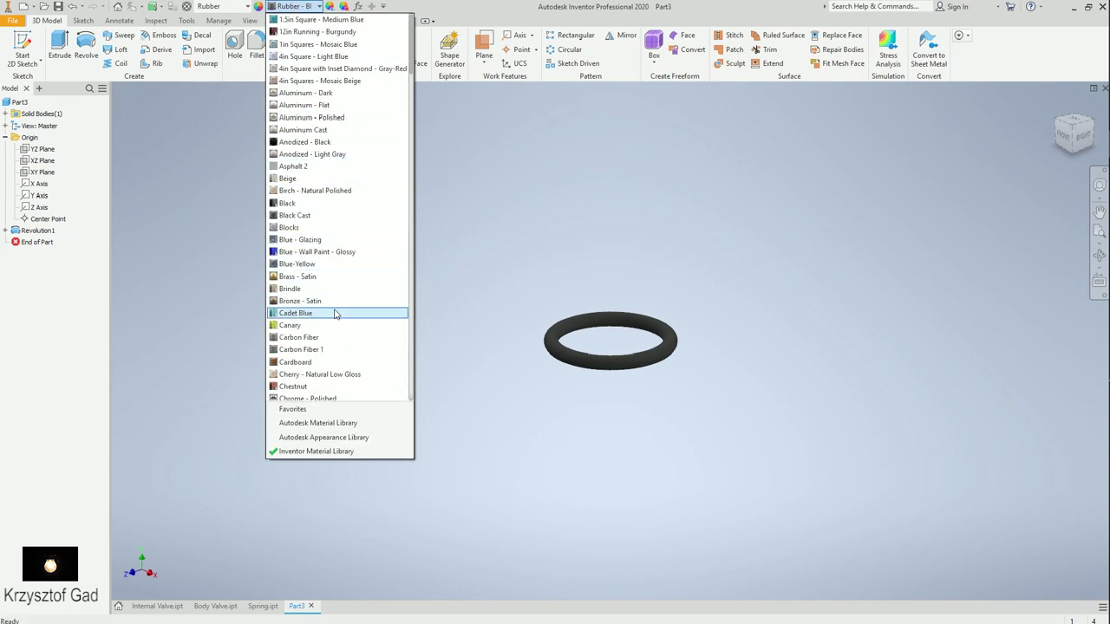
{"action": "left_click", "coordinate": [335, 313]}
{"action": "left_click", "coordinate": [1074, 128]}
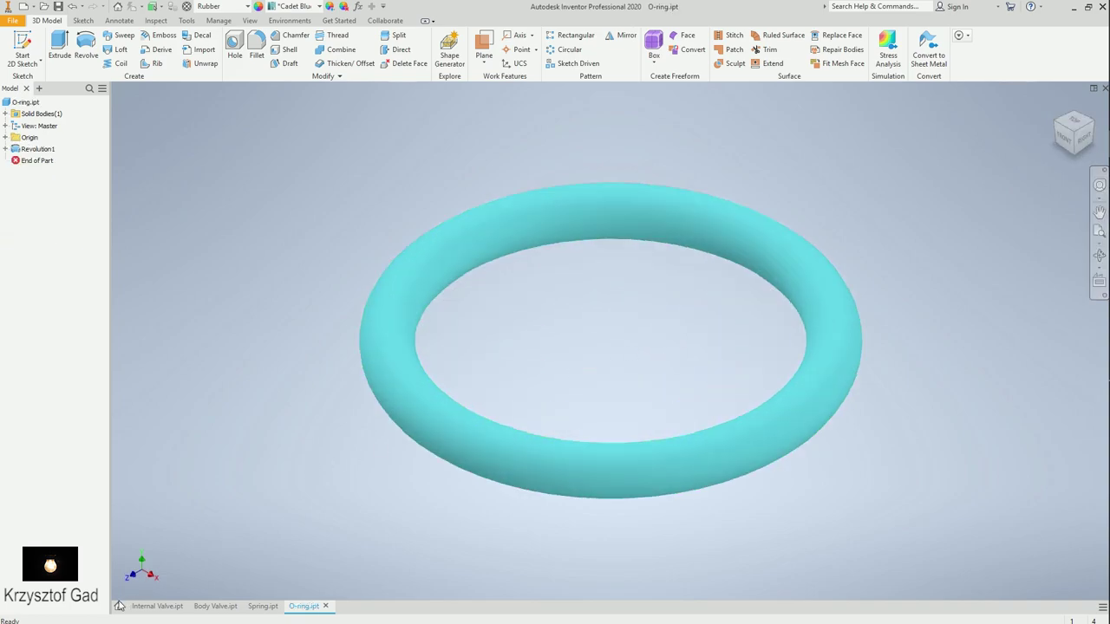
{"action": "left_click", "coordinate": [119, 605]}
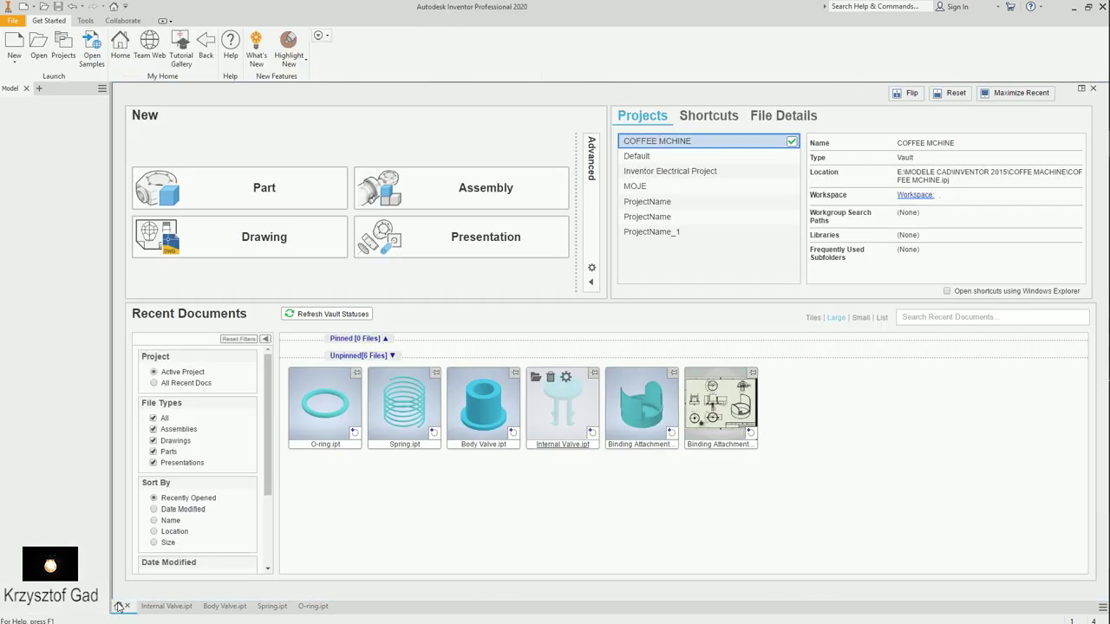
Create a new assembly and place a single Body Valve.ipt instance in it
{"action": "left_click", "coordinate": [436, 192]}
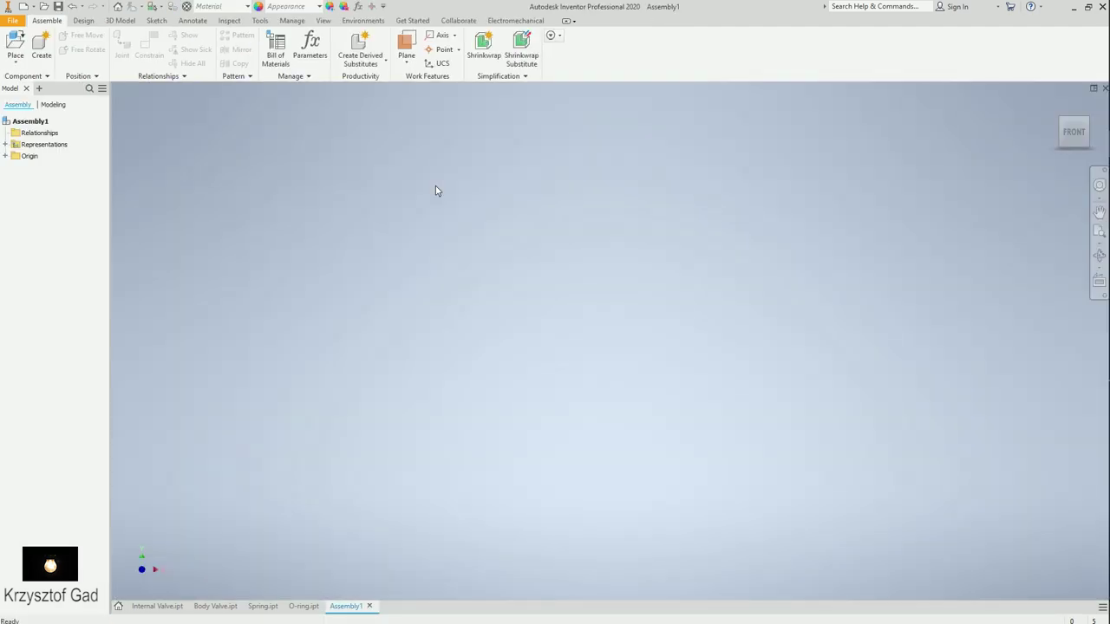
{"action": "left_click", "coordinate": [19, 39]}
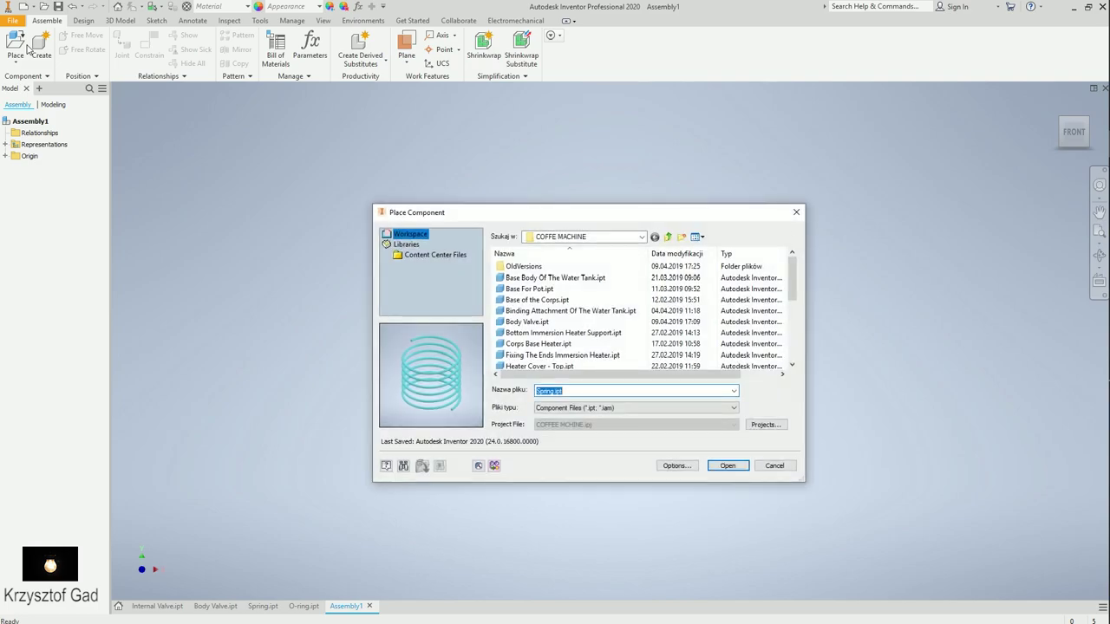
{"action": "scroll", "coordinate": [546, 312], "scroll_direction": "down", "scroll_amount": 5}
{"action": "scroll", "coordinate": [546, 303], "scroll_direction": "up", "scroll_amount": 5}
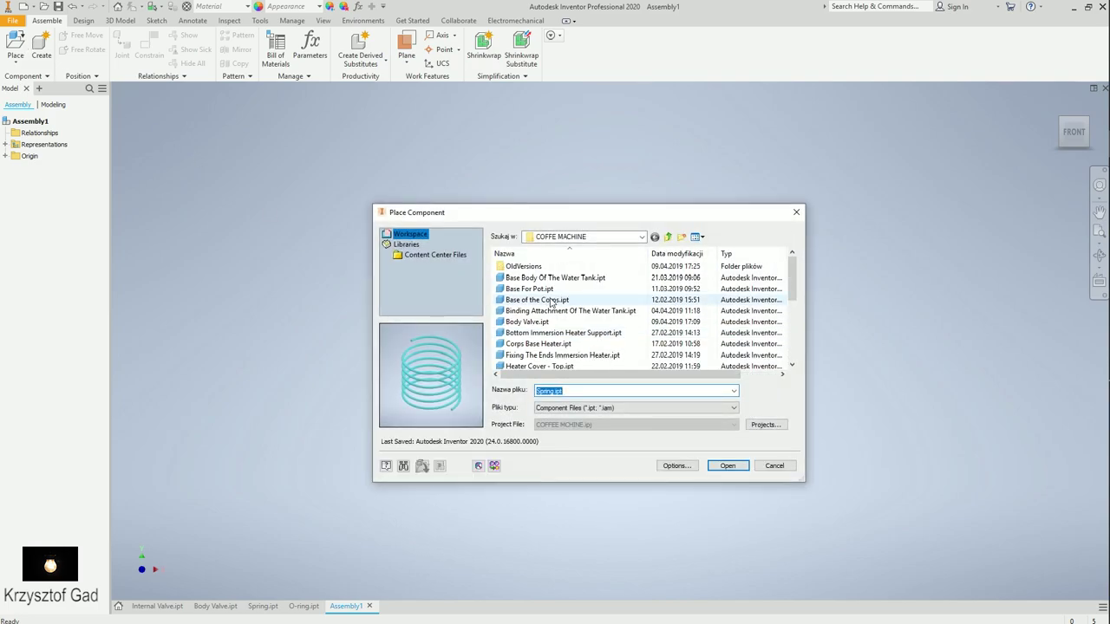
{"action": "left_click", "coordinate": [552, 323]}
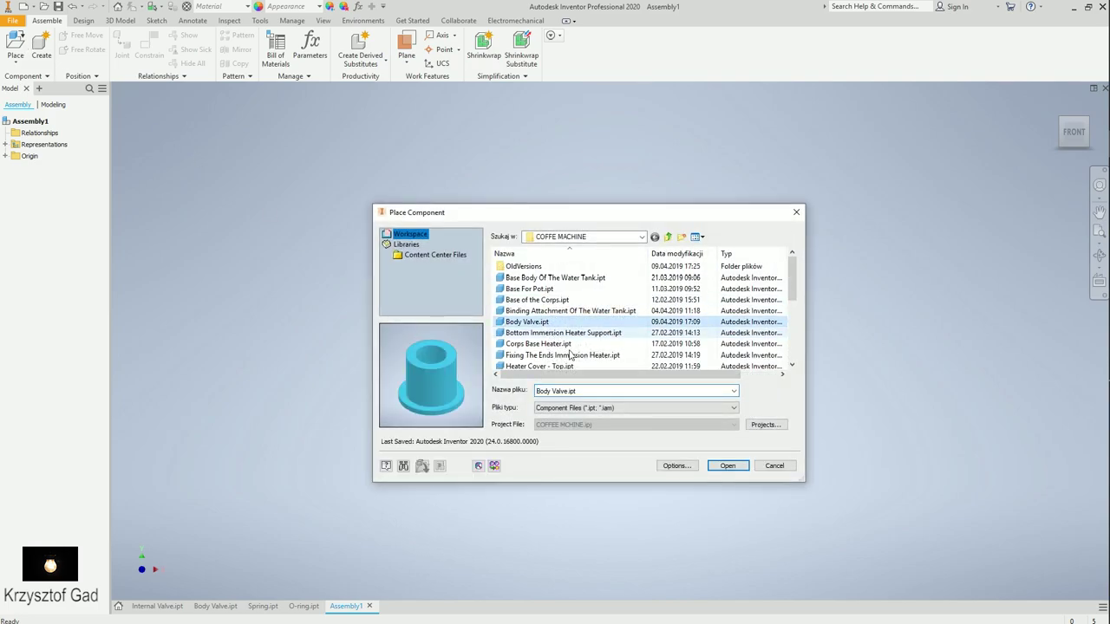
{"action": "left_click", "coordinate": [716, 470]}
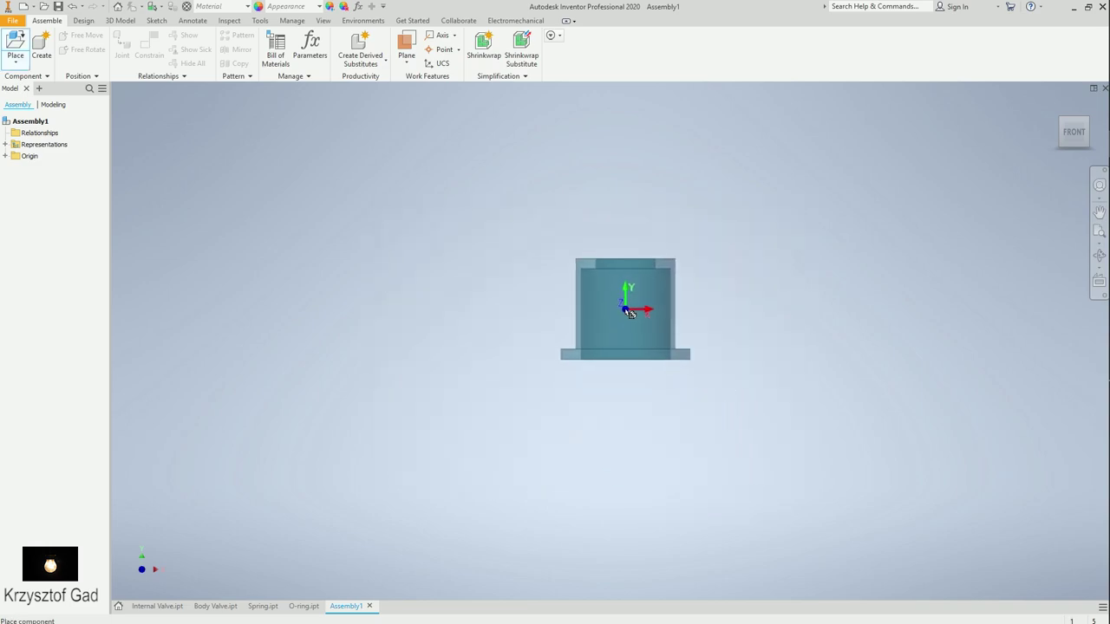
{"action": "left_click", "coordinate": [631, 312]}
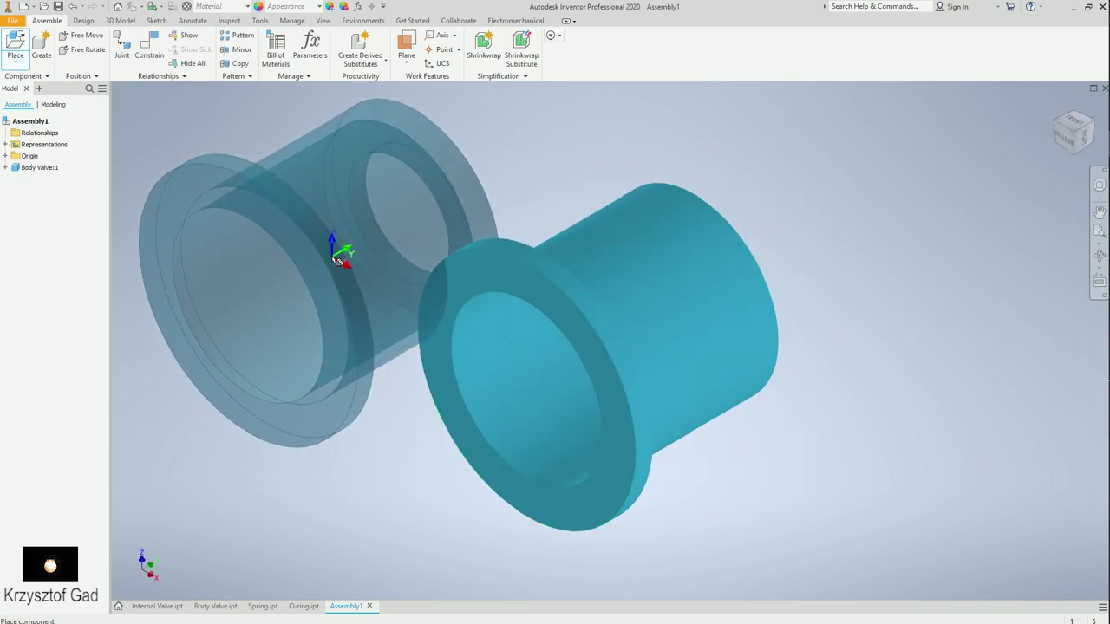
{"action": "key", "text": "Escape"}
Mate the Body Valve's Center Point to the assembly's origin Center Point
{"action": "key", "text": "c"}
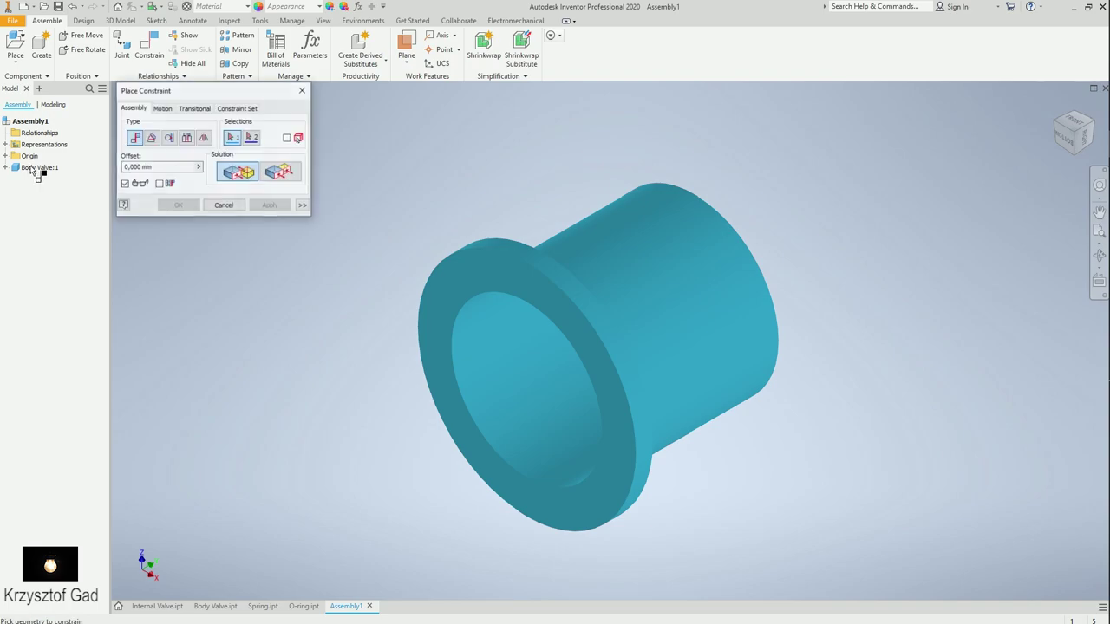
{"action": "left_click", "coordinate": [5, 156]}
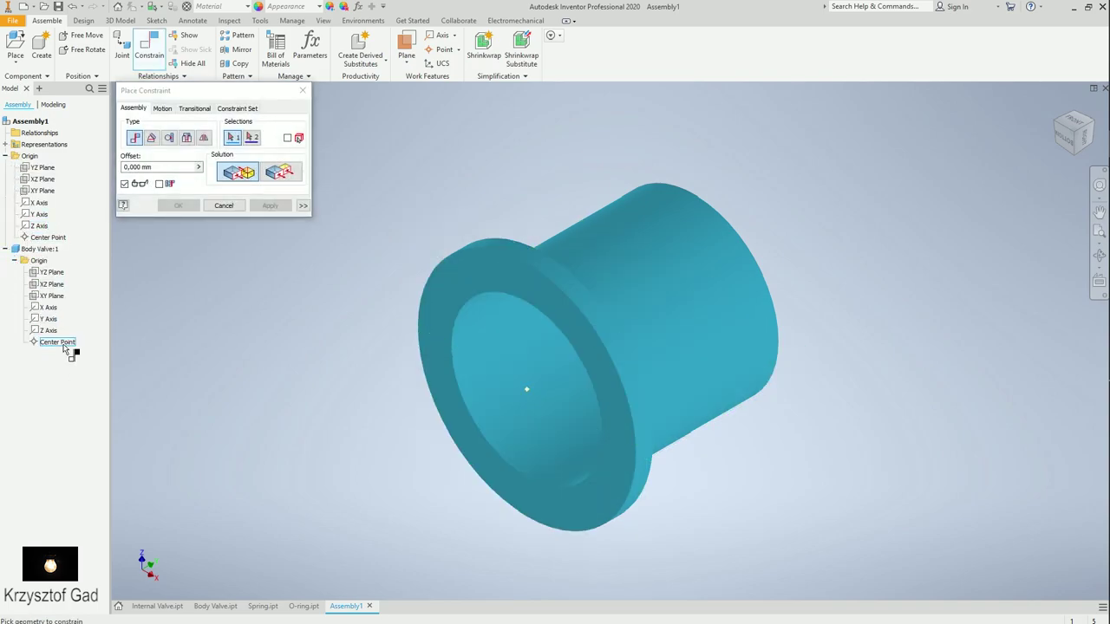
{"action": "left_click", "coordinate": [62, 344]}
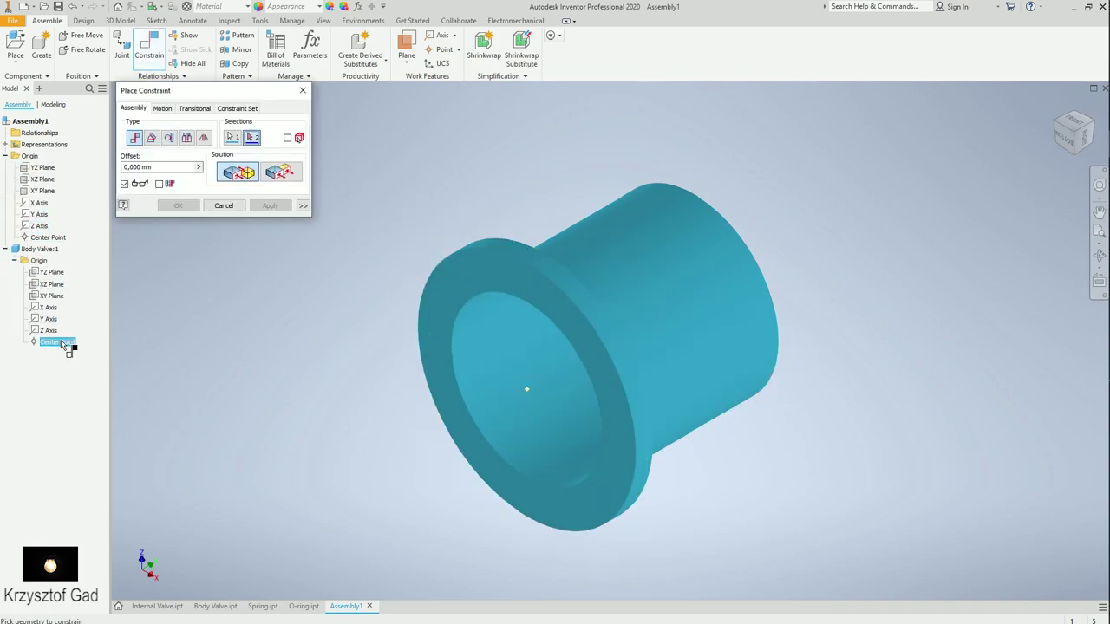
{"action": "left_click", "coordinate": [62, 238]}
{"action": "left_click", "coordinate": [180, 207]}
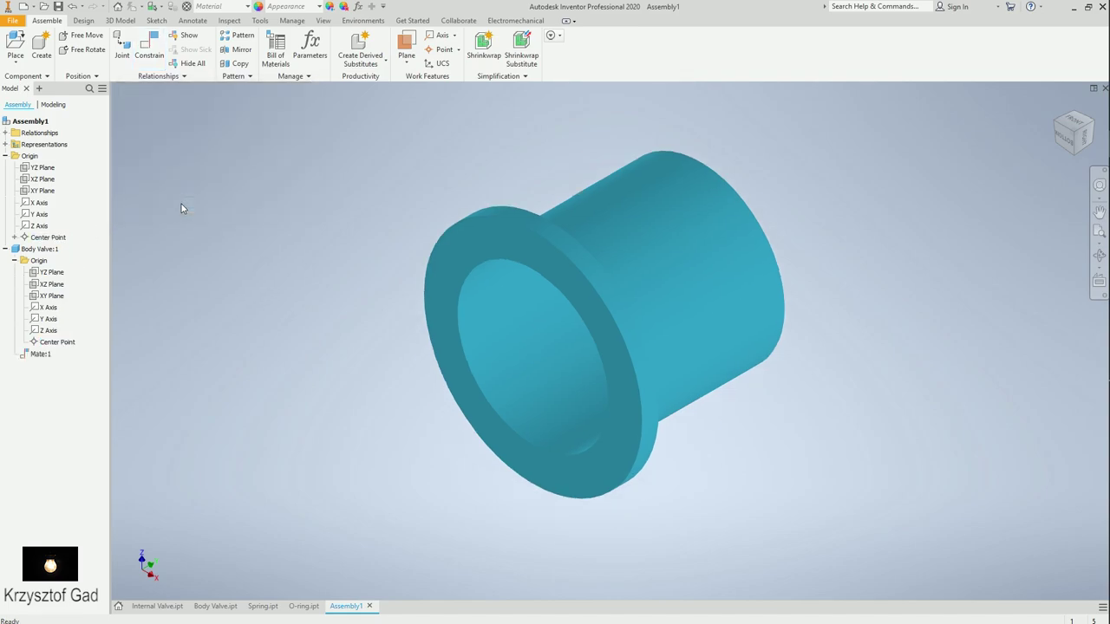
{"action": "key", "text": "F6"}
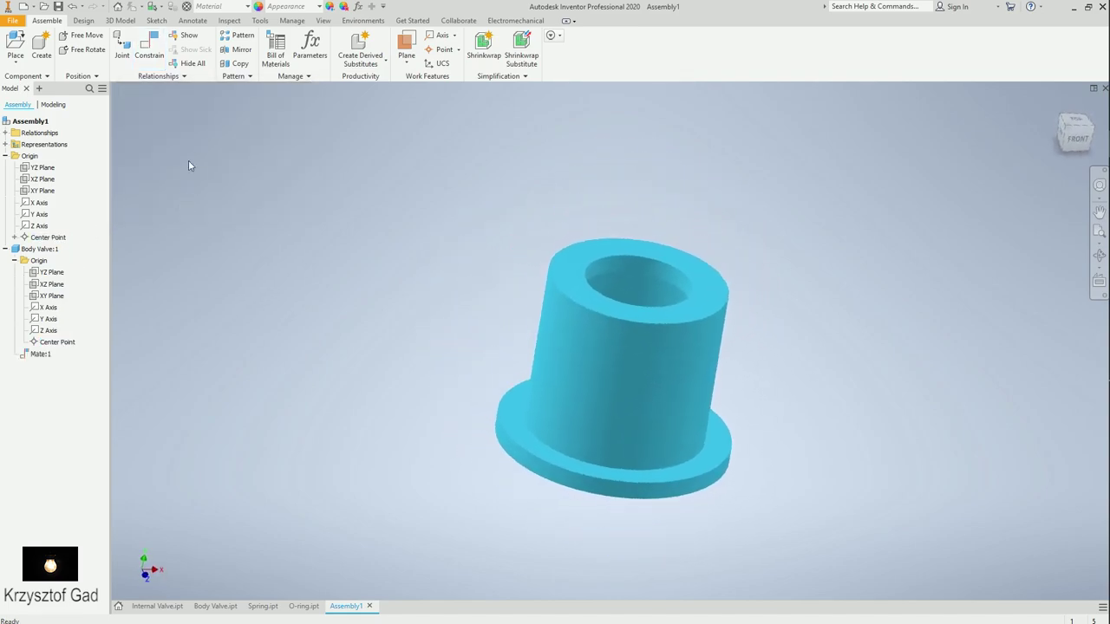
Apply a different visual style to the assembly from the View settings
{"action": "left_click", "coordinate": [322, 21]}
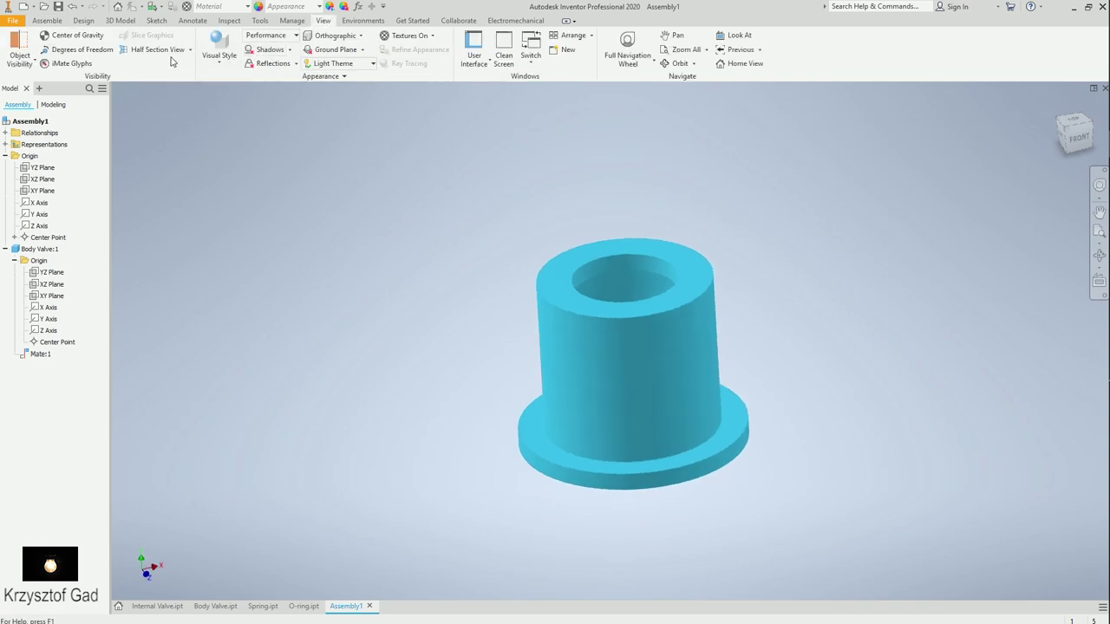
{"action": "left_click", "coordinate": [220, 57]}
{"action": "left_click", "coordinate": [232, 135]}
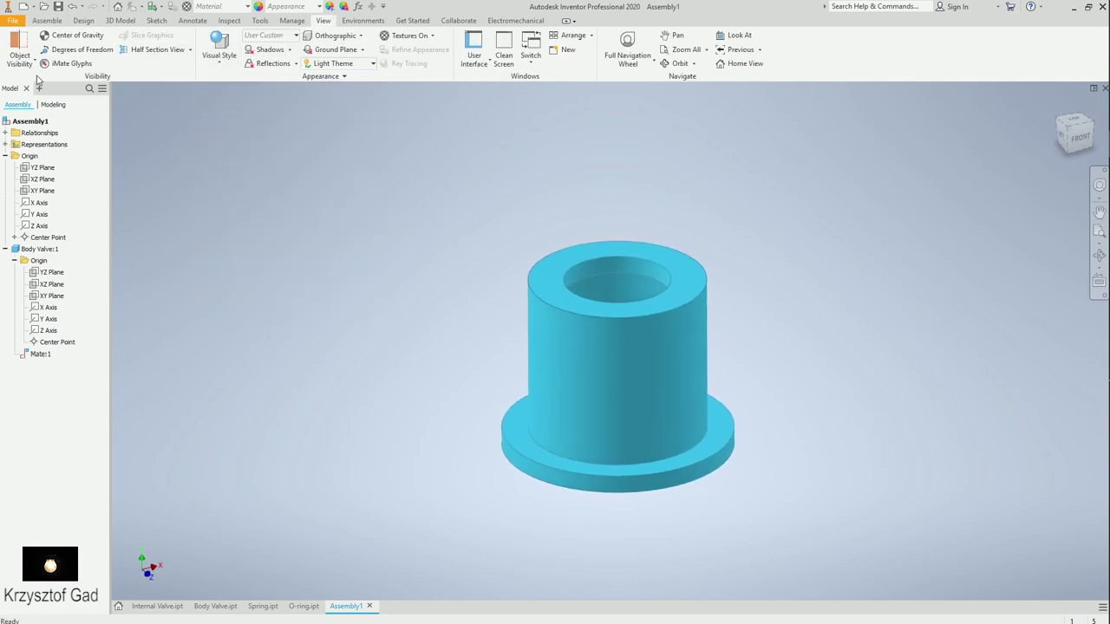
Place a single copy of O-ring.ipt above the body valve
{"action": "left_click", "coordinate": [47, 20]}
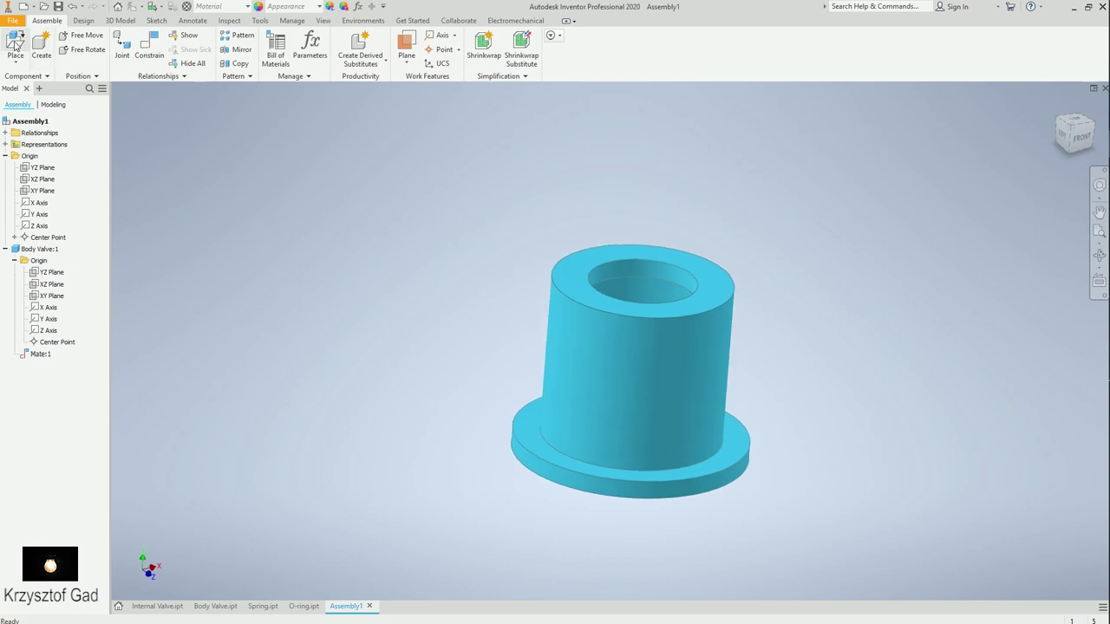
{"action": "left_click", "coordinate": [14, 45]}
{"action": "scroll", "coordinate": [623, 338], "scroll_direction": "down", "scroll_amount": 3}
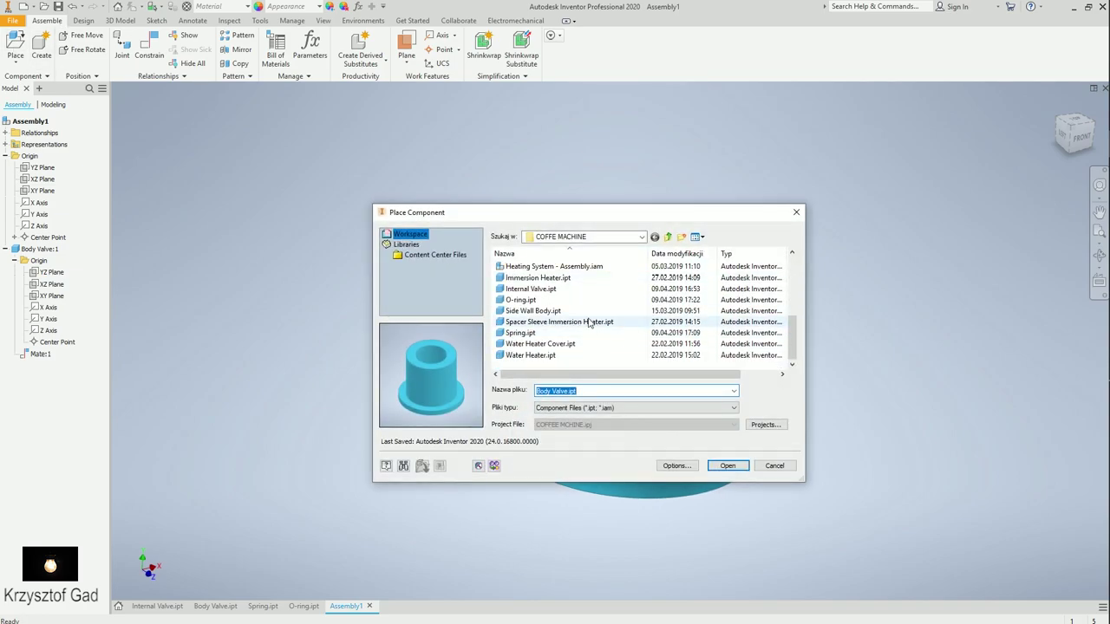
{"action": "left_click", "coordinate": [561, 302]}
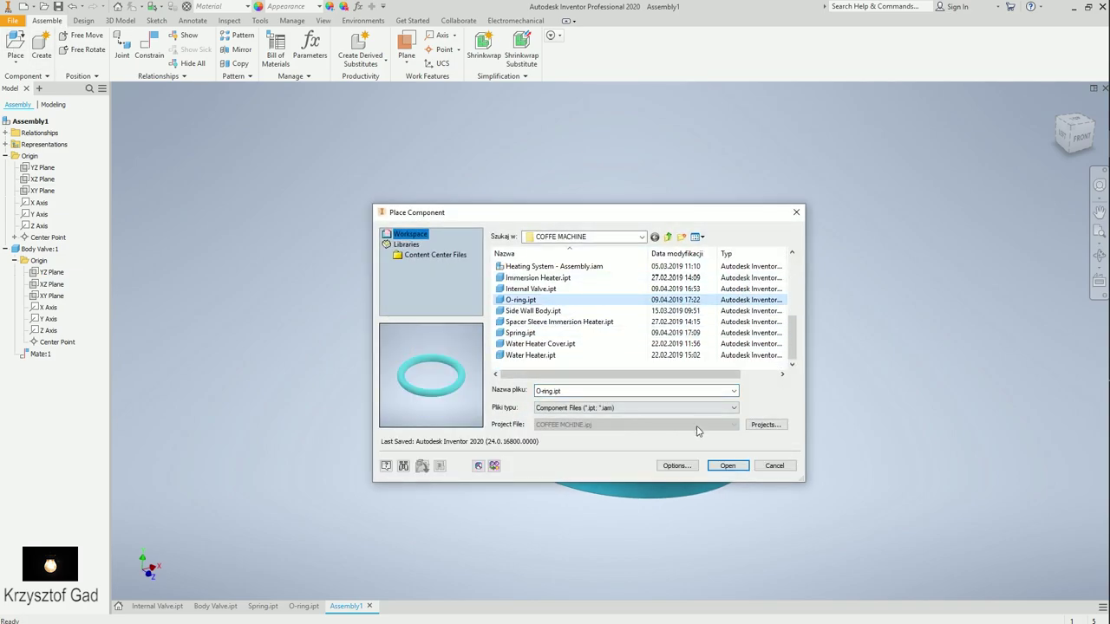
{"action": "left_click", "coordinate": [727, 466]}
{"action": "left_click", "coordinate": [657, 235]}
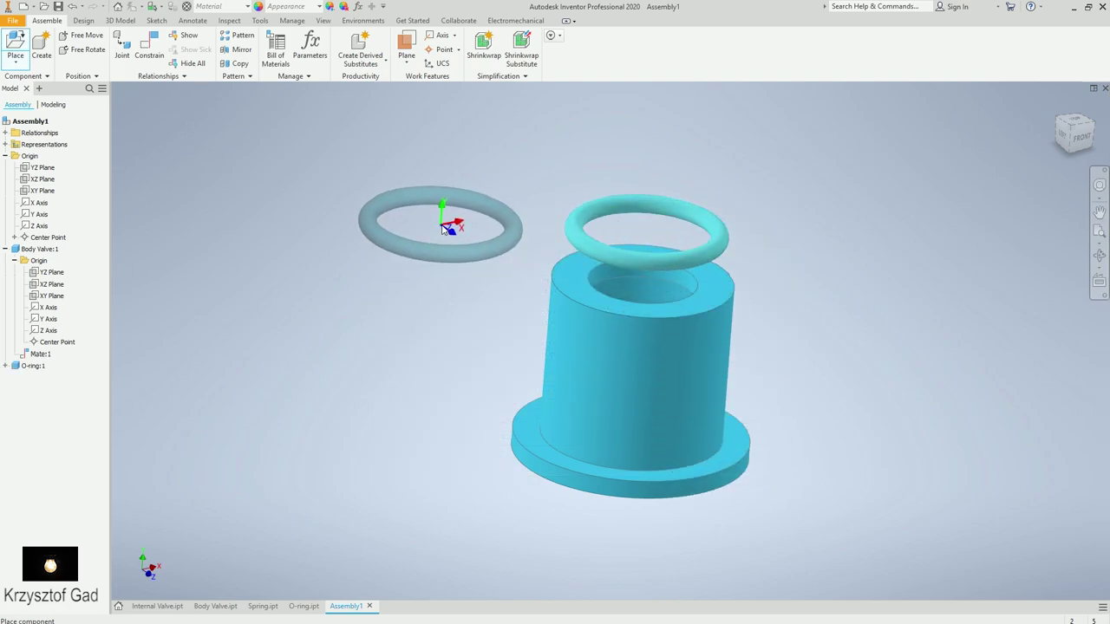
{"action": "right_click", "coordinate": [444, 228]}
{"action": "left_click", "coordinate": [477, 226]}
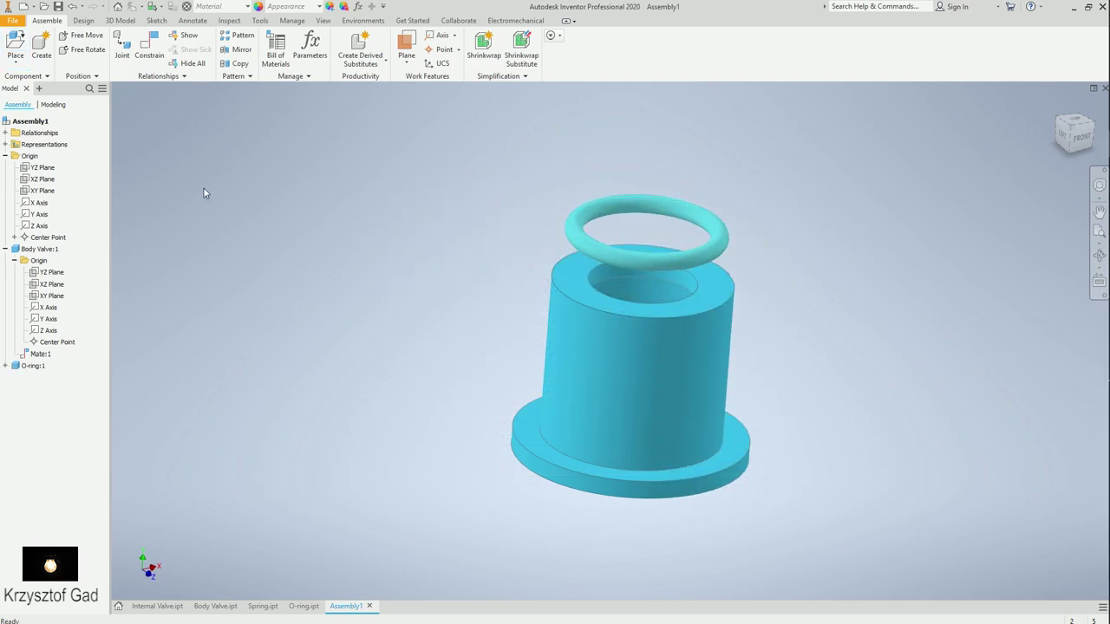
Mate the O-ring's Y axis to the body valve's axis
{"action": "left_click", "coordinate": [146, 48]}
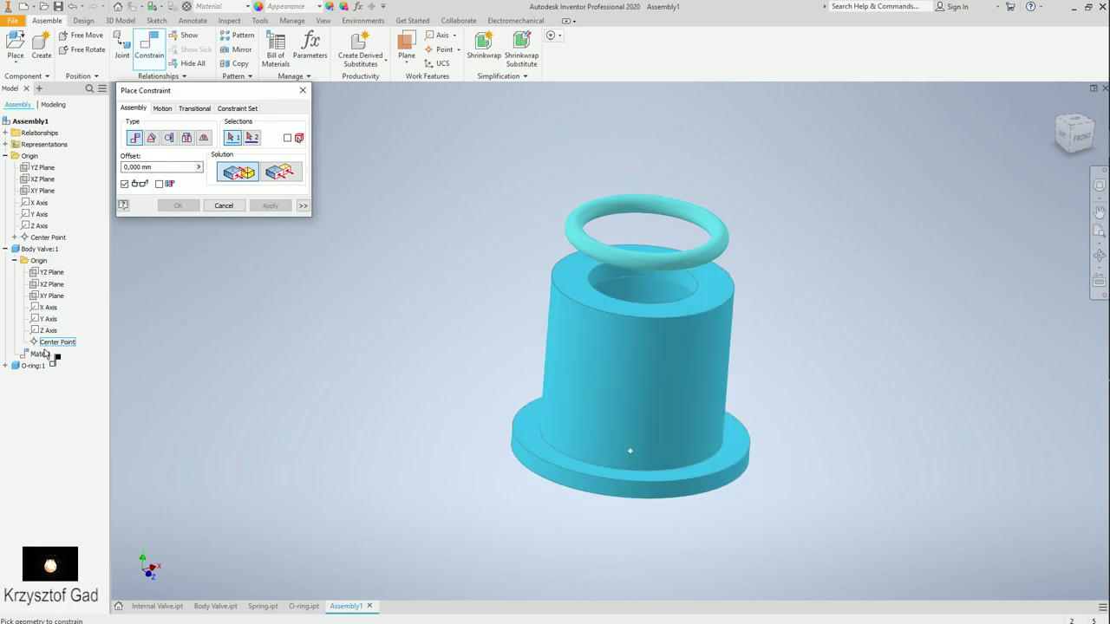
{"action": "left_click", "coordinate": [6, 369]}
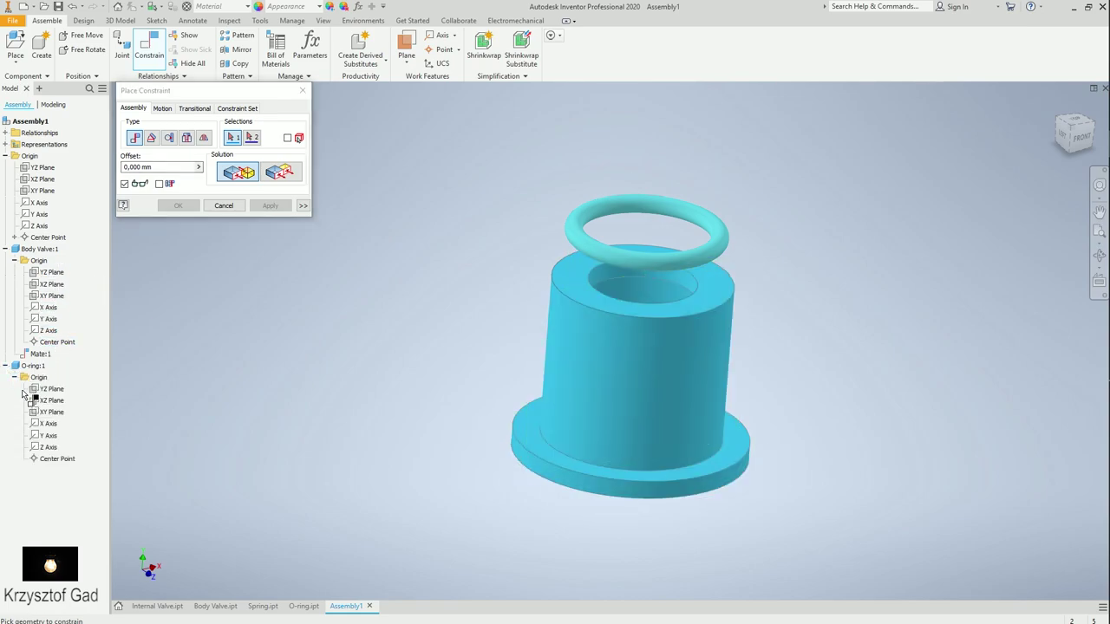
{"action": "left_click", "coordinate": [48, 436]}
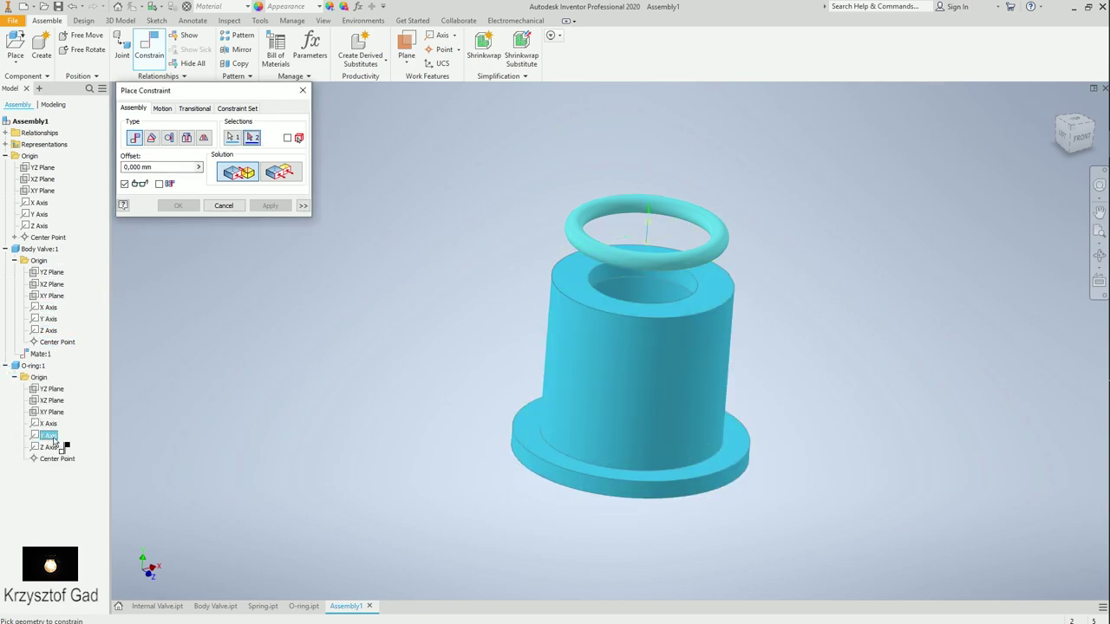
{"action": "left_click", "coordinate": [592, 393]}
{"action": "left_click", "coordinate": [270, 205]}
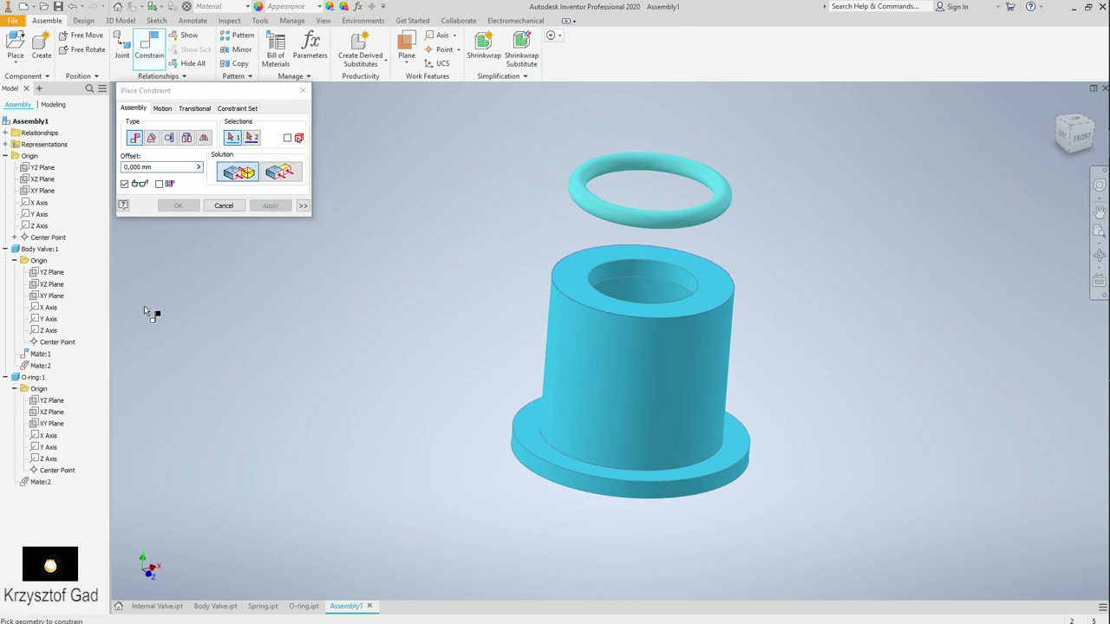
Make the O-ring's XZ plane flush with the body's top face at -0.5 mm offset
{"action": "left_click", "coordinate": [54, 413]}
{"action": "left_click", "coordinate": [580, 291]}
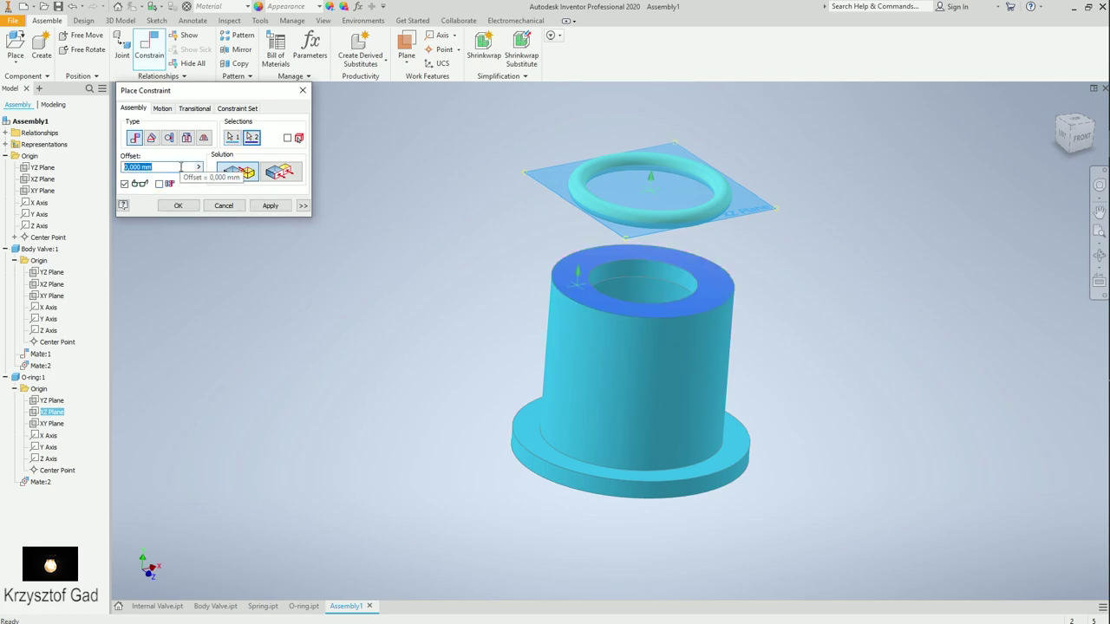
{"action": "left_click", "coordinate": [280, 176]}
{"action": "type", "text": "-0,5"}
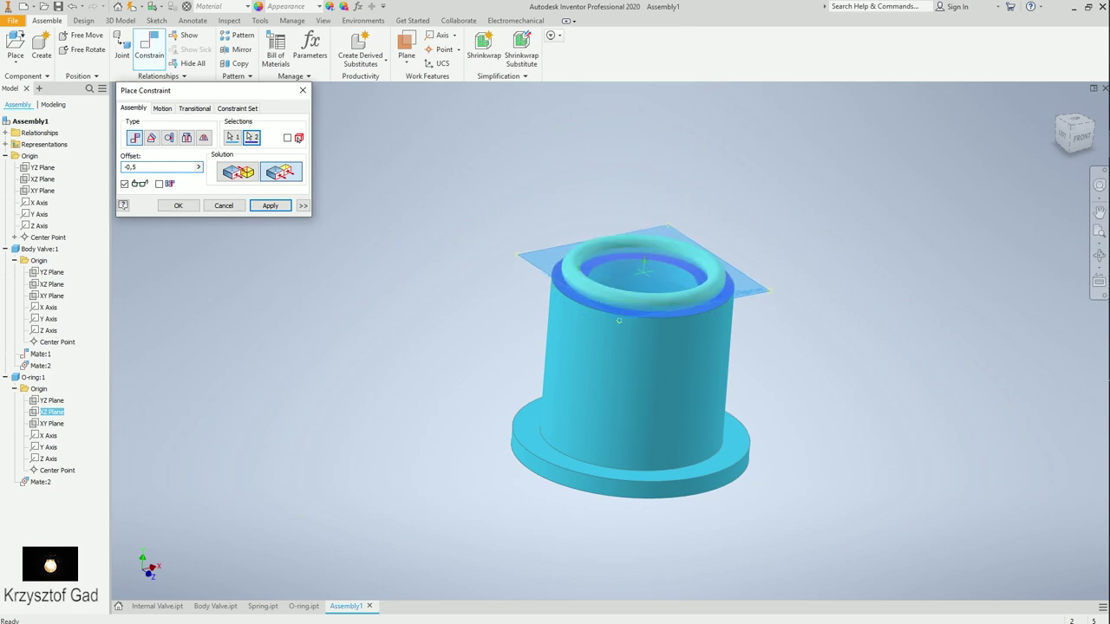
{"action": "left_click", "coordinate": [178, 205]}
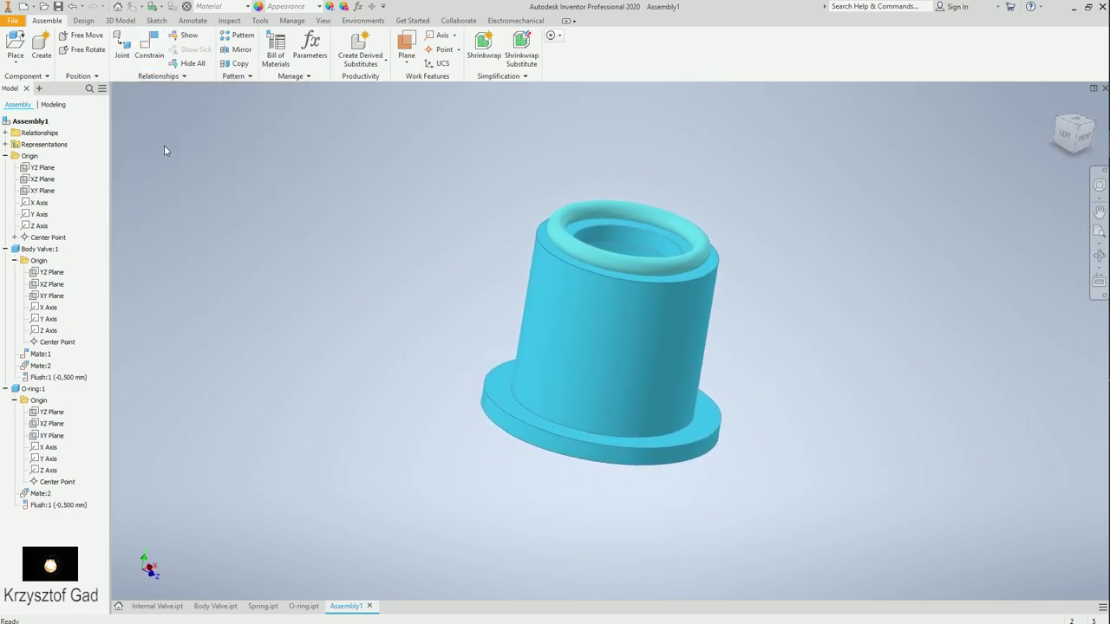
Place a single copy of Spring.ipt into the assembly
{"action": "left_click", "coordinate": [27, 50]}
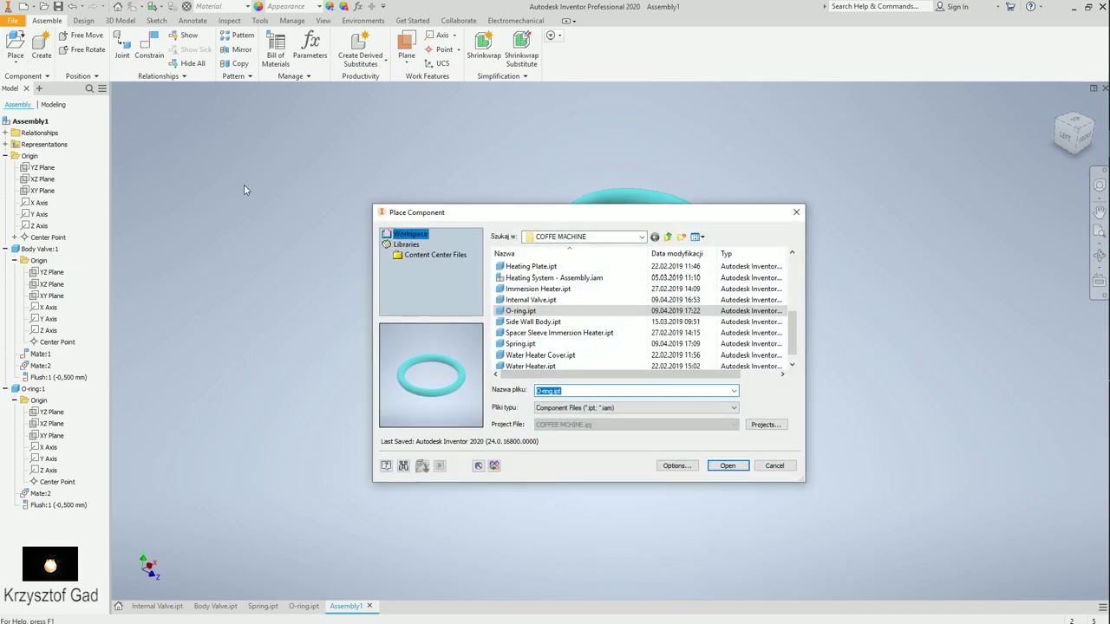
{"action": "scroll", "coordinate": [572, 362], "scroll_direction": "up", "scroll_amount": 4}
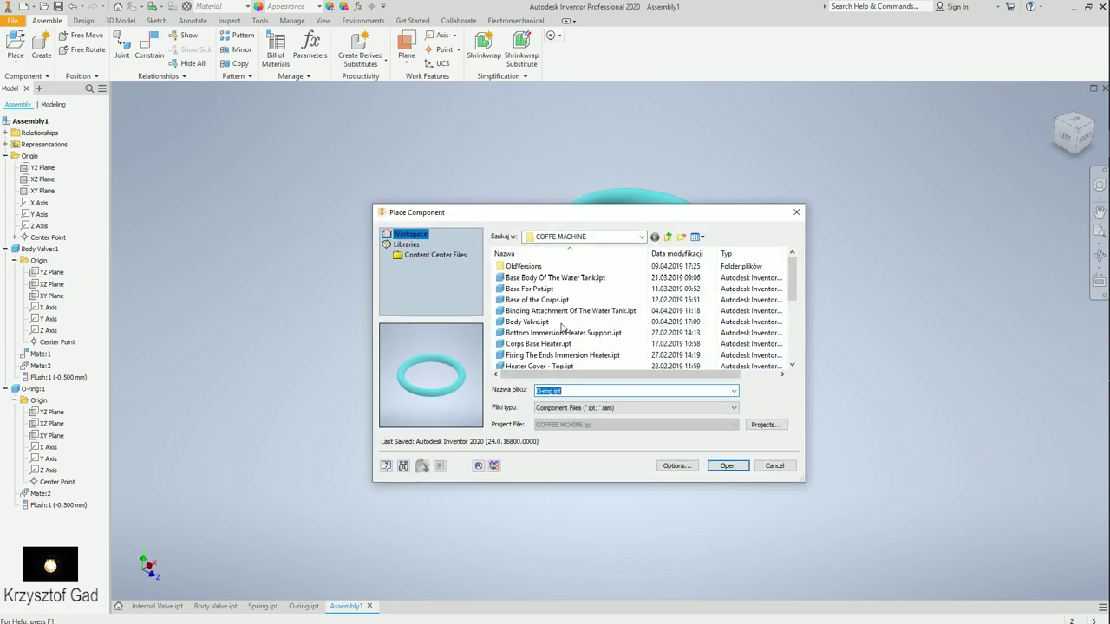
{"action": "scroll", "coordinate": [564, 338], "scroll_direction": "down", "scroll_amount": 3}
{"action": "scroll", "coordinate": [561, 327], "scroll_direction": "down", "scroll_amount": 1}
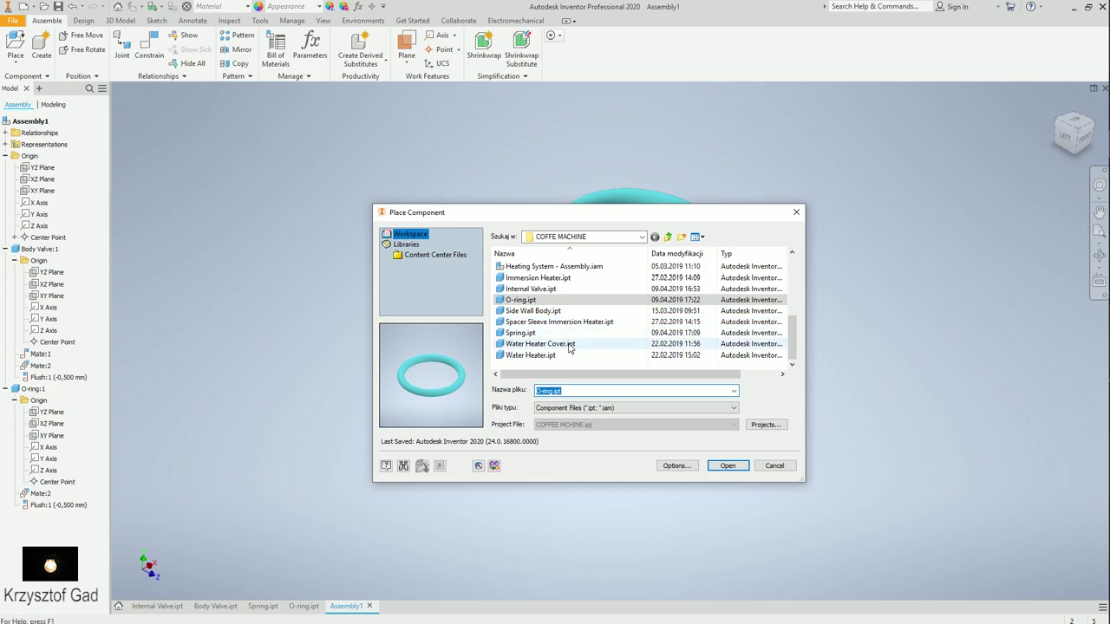
{"action": "left_click", "coordinate": [555, 333]}
{"action": "left_click", "coordinate": [726, 466]}
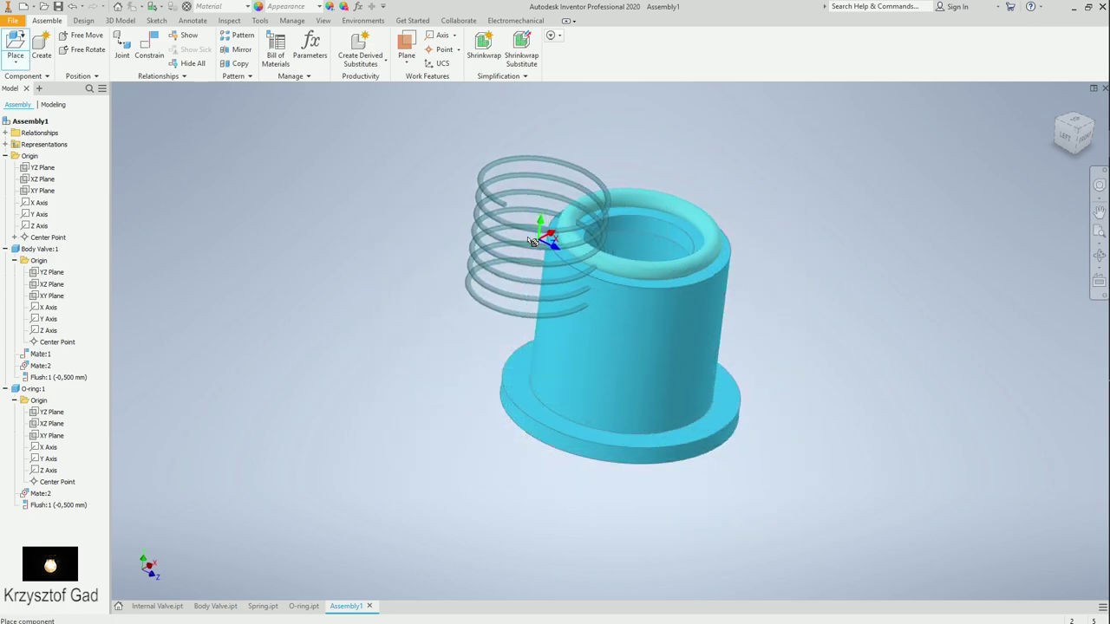
{"action": "right_click", "coordinate": [466, 231]}
{"action": "left_click", "coordinate": [369, 276]}
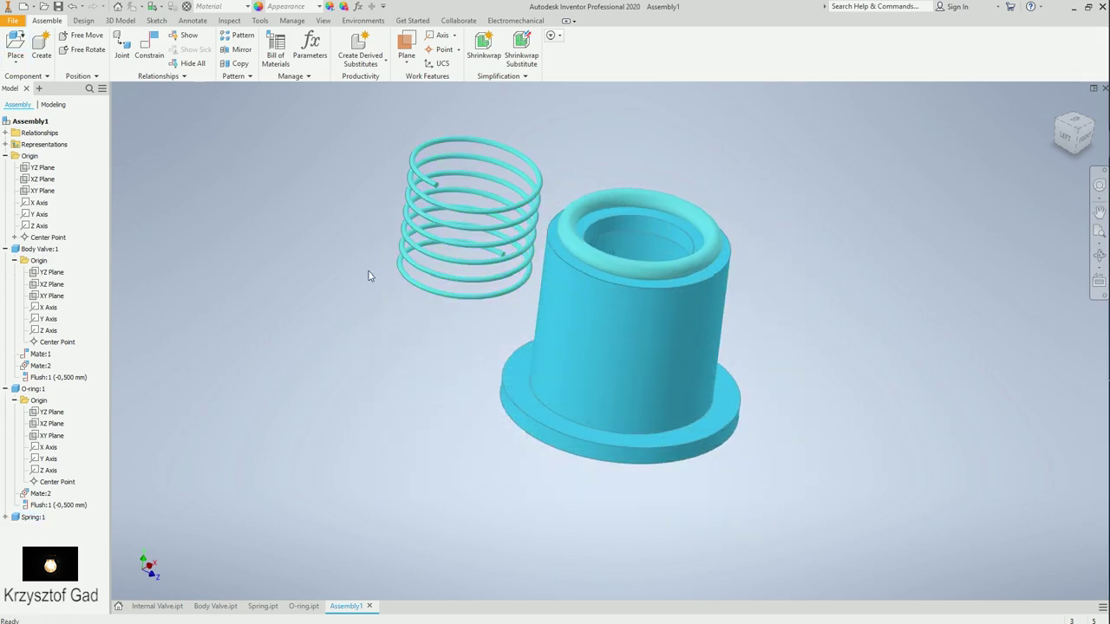
Mate the spring's axis coaxially with the body valve's axis
{"action": "left_click", "coordinate": [158, 55]}
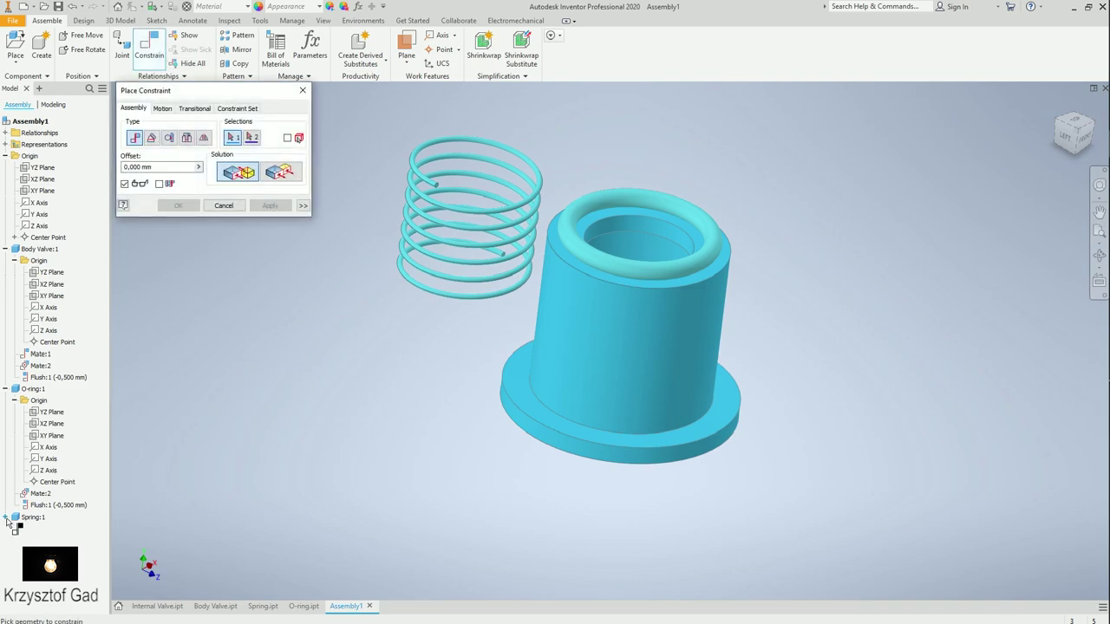
{"action": "left_click", "coordinate": [6, 517]}
{"action": "left_click", "coordinate": [14, 529]}
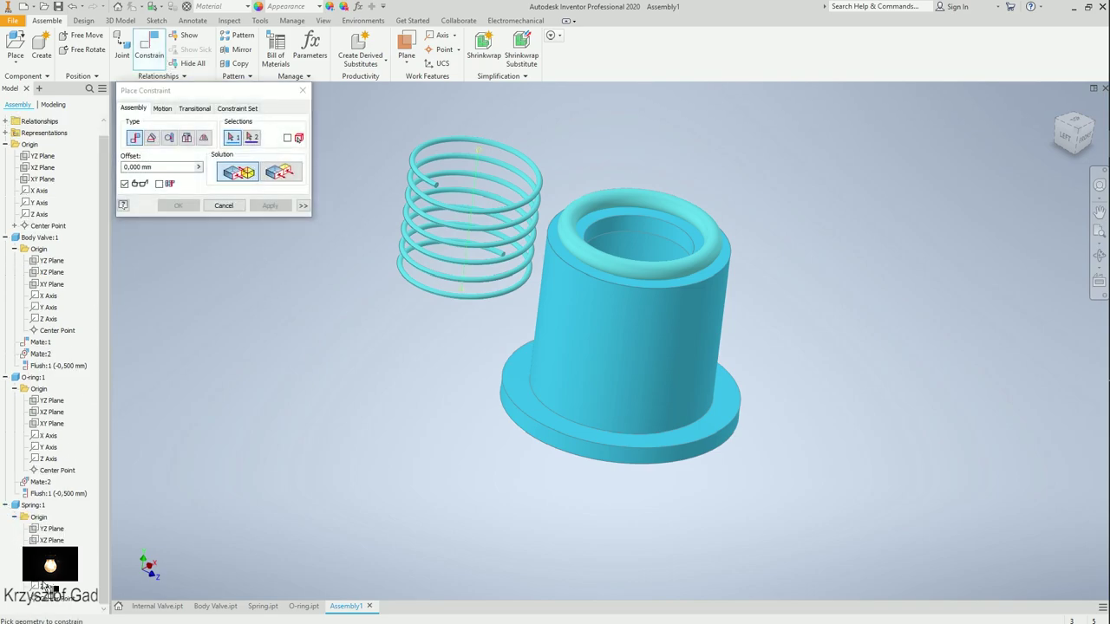
{"action": "left_click", "coordinate": [594, 364]}
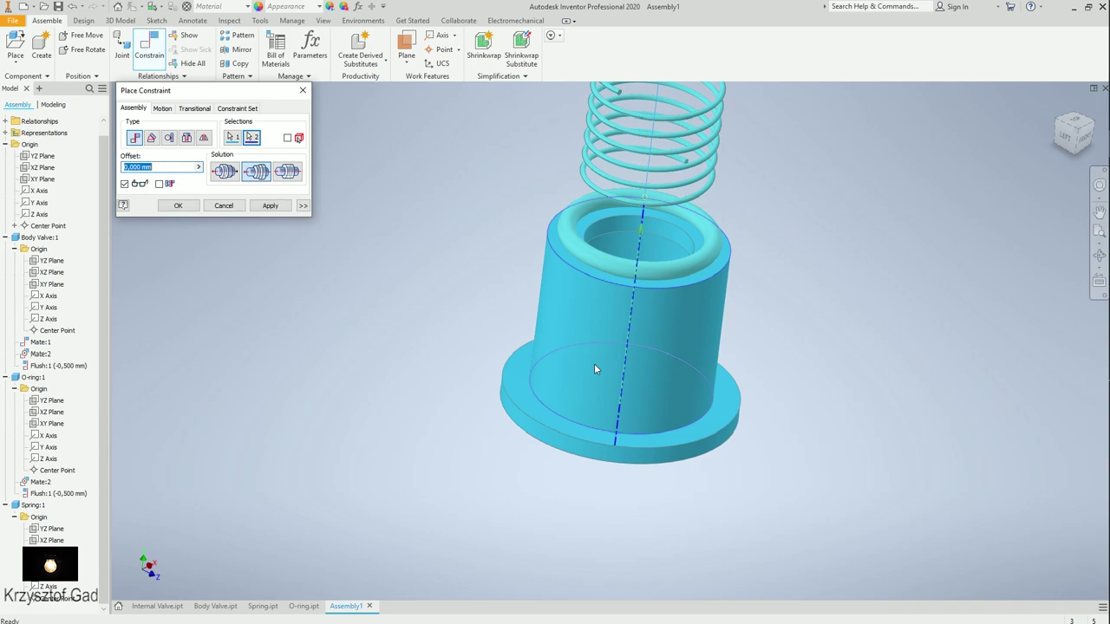
{"action": "left_click", "coordinate": [269, 205]}
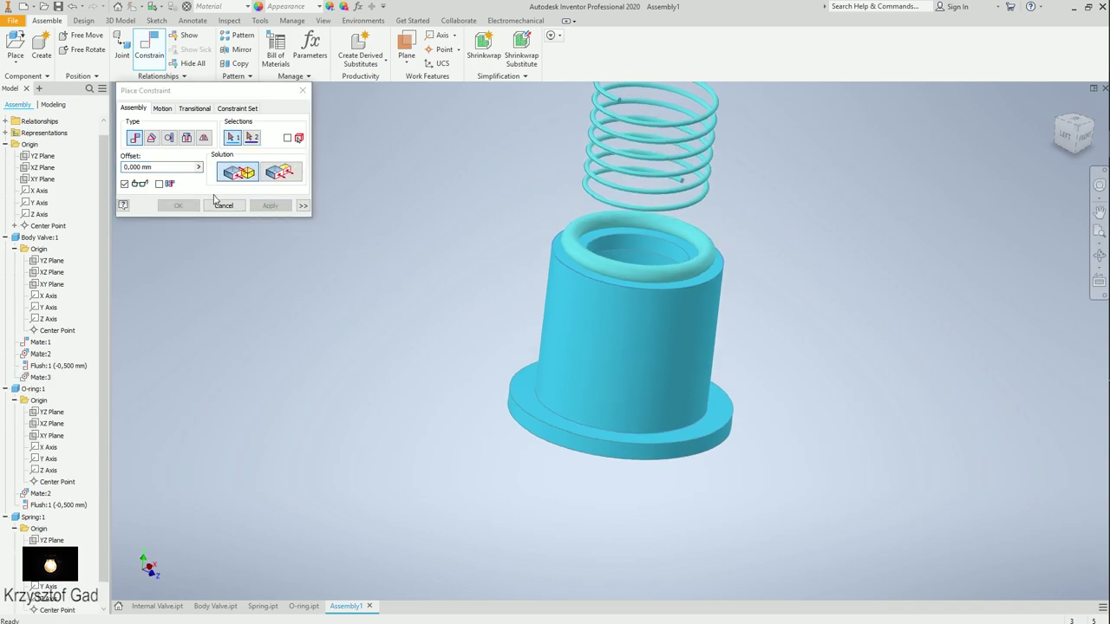
Mate the spring's YZ plane to the body valve's internal face with 7 mm offset
{"action": "left_click", "coordinate": [52, 541]}
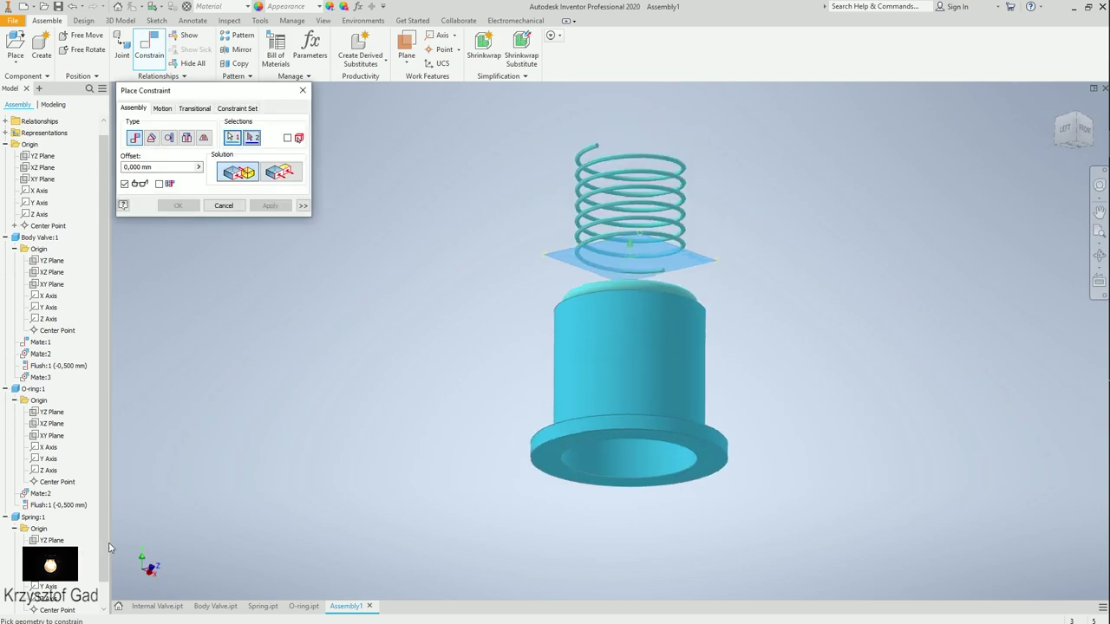
{"action": "middle_click_drag", "start_coordinate": [607, 364], "coordinate": [575, 502], "text": "shift"}
{"action": "left_click", "coordinate": [750, 372]}
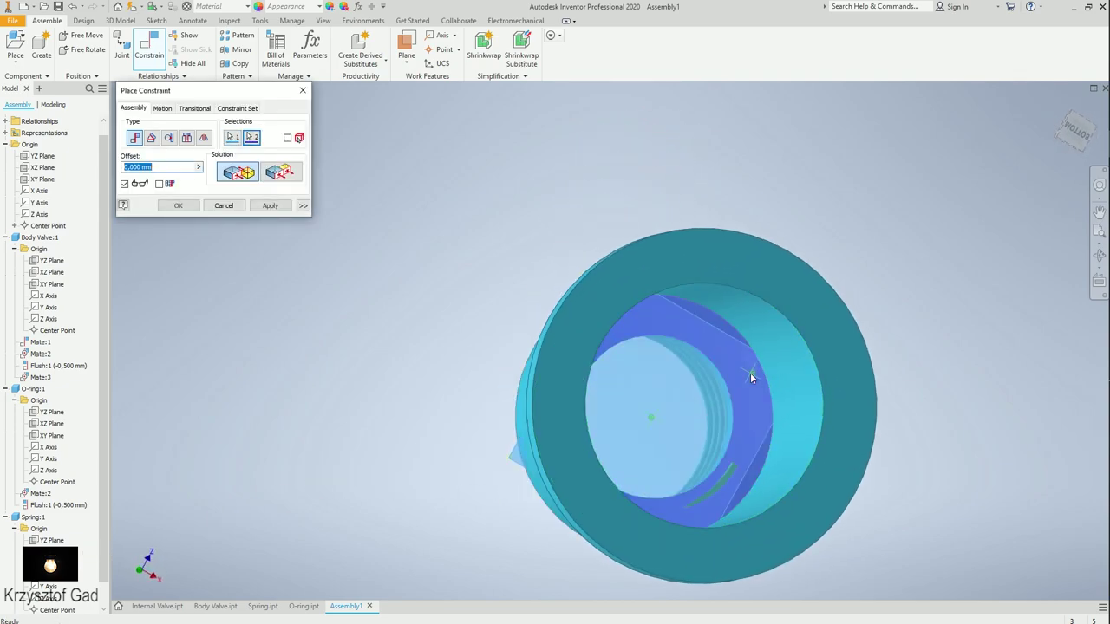
{"action": "scroll", "coordinate": [373, 258], "scroll_direction": "down", "scroll_amount": 3}
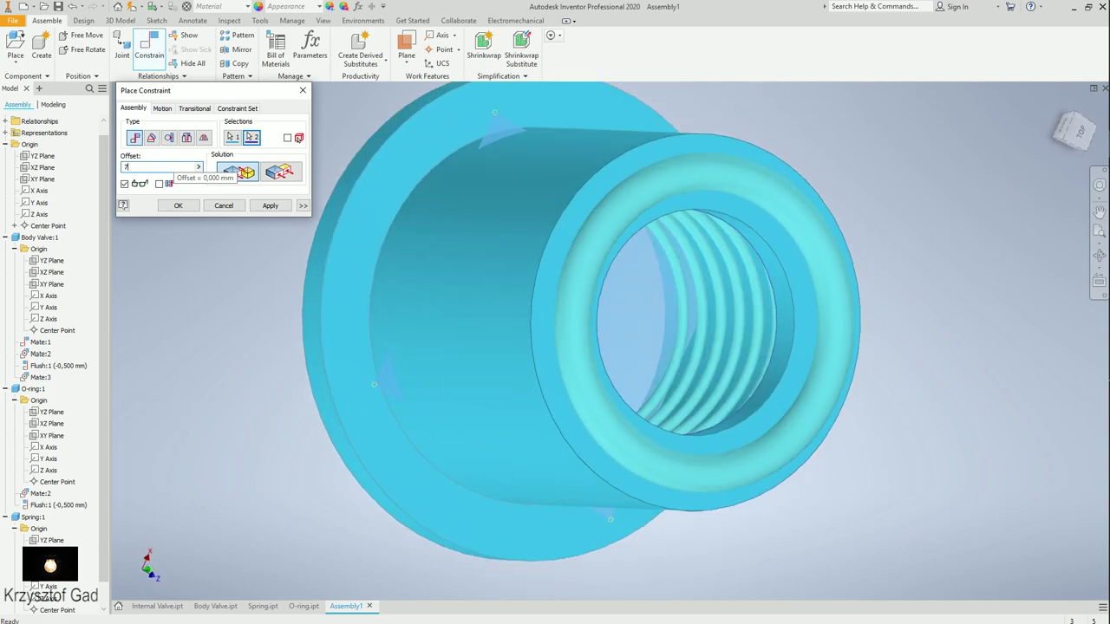
{"action": "left_click", "coordinate": [178, 206]}
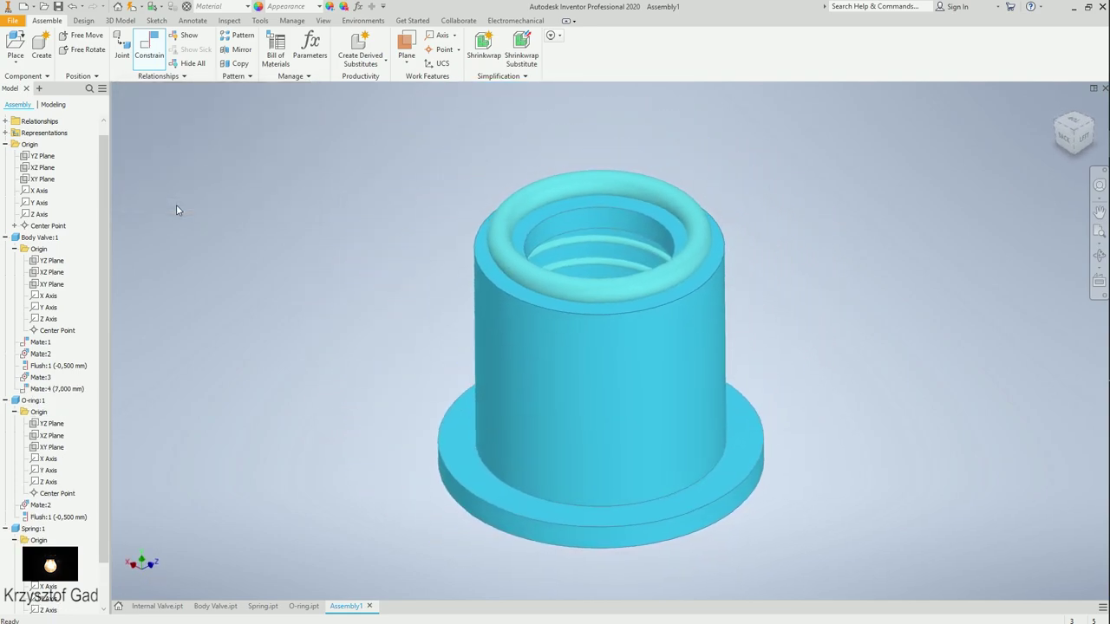
Place a single copy of Internal Valve.ipt into the assembly
{"action": "left_click", "coordinate": [15, 49]}
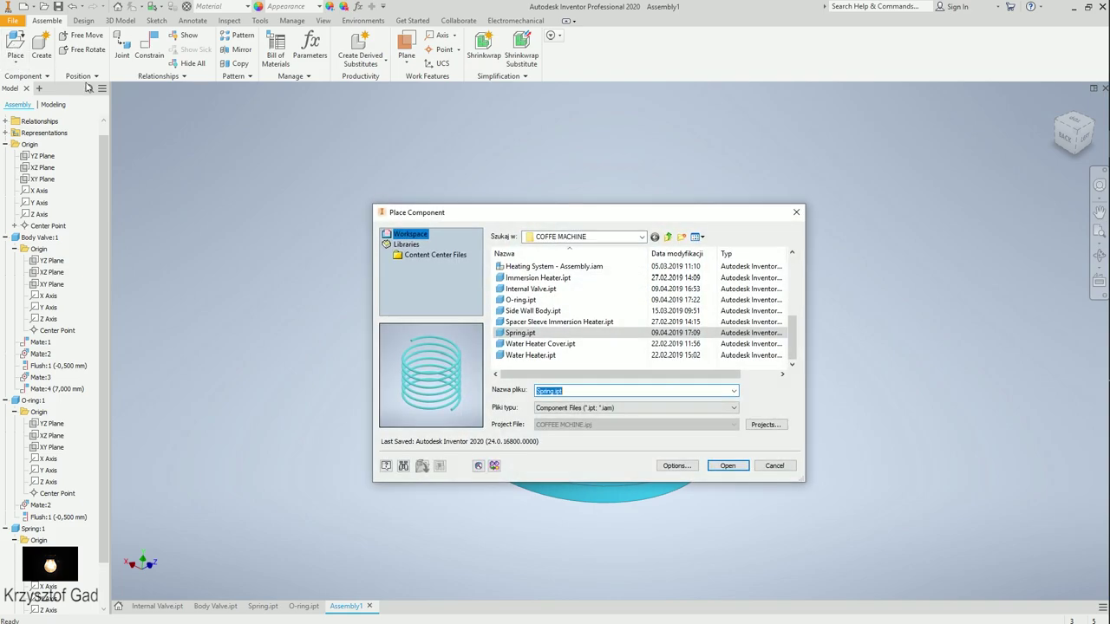
{"action": "left_click", "coordinate": [547, 278]}
{"action": "left_click", "coordinate": [544, 289]}
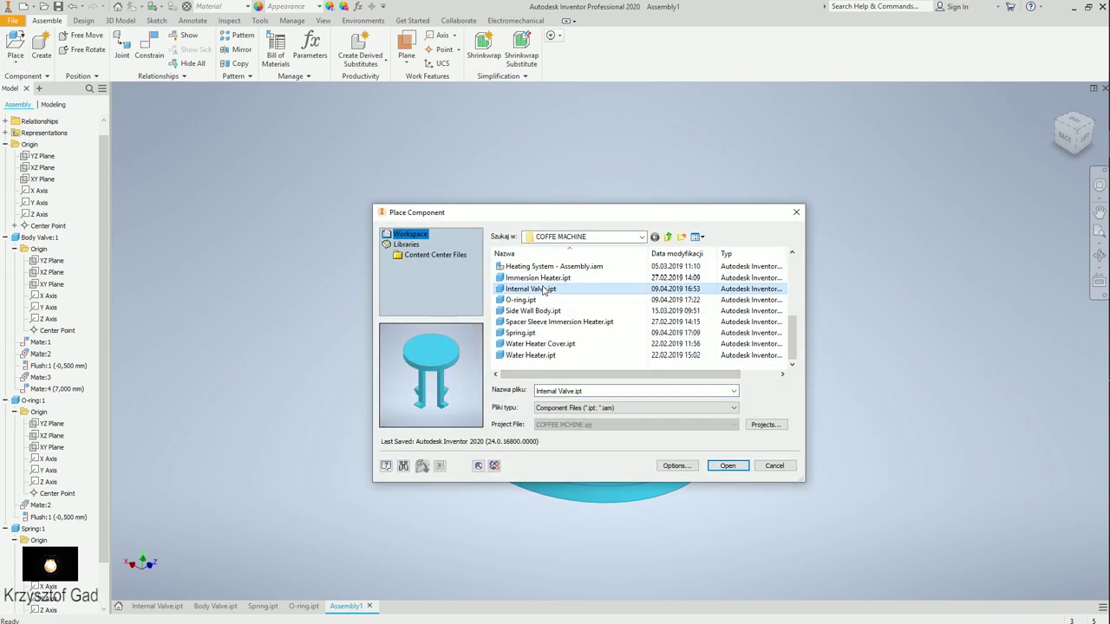
{"action": "left_click", "coordinate": [728, 467]}
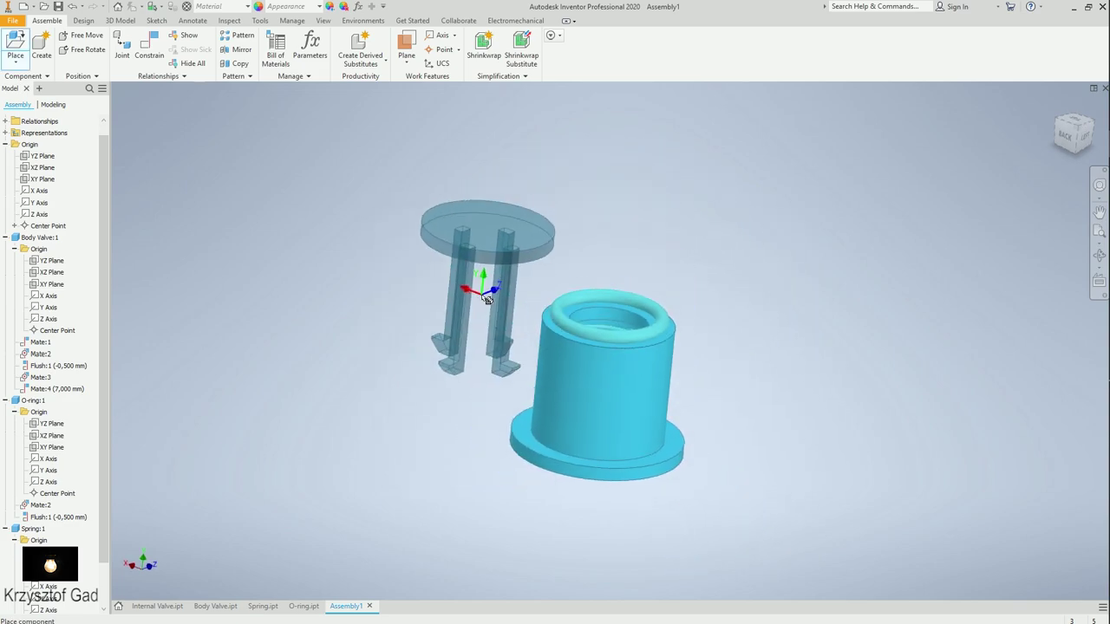
{"action": "right_click", "coordinate": [482, 295]}
{"action": "left_click", "coordinate": [535, 296]}
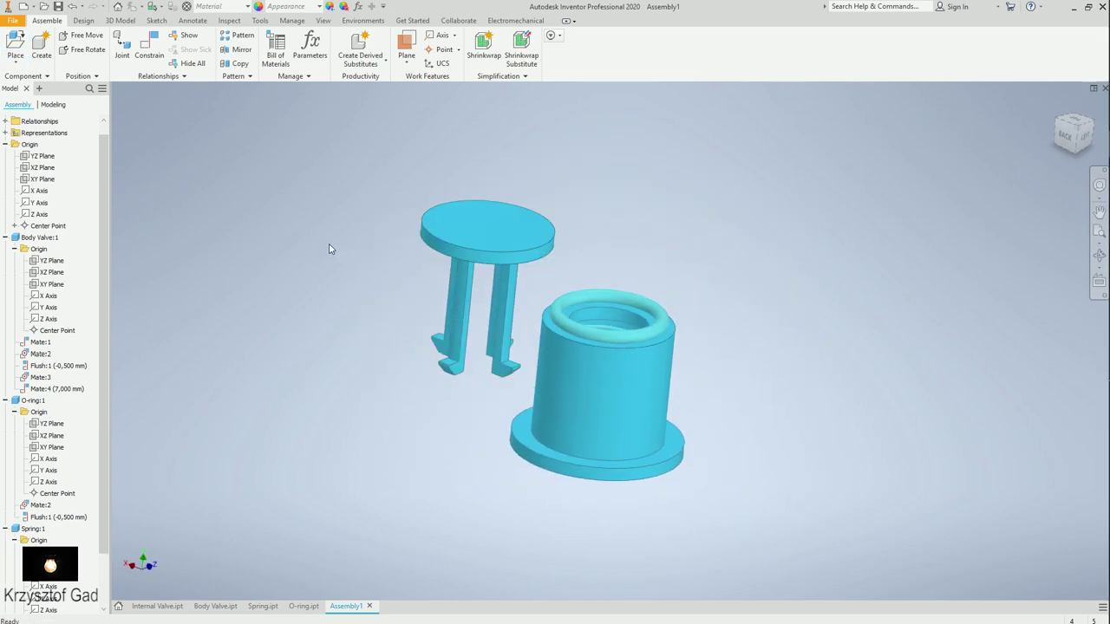
Mate the internal valve's central axis with the body valve's axis
{"action": "left_click", "coordinate": [149, 48]}
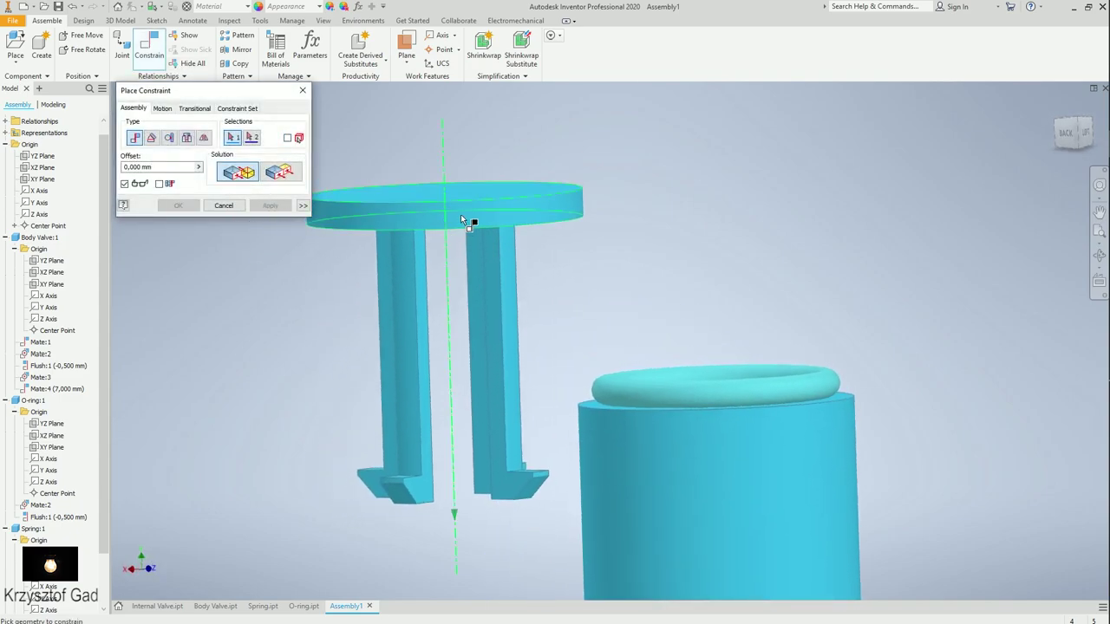
{"action": "left_click", "coordinate": [461, 214]}
{"action": "left_click", "coordinate": [628, 406]}
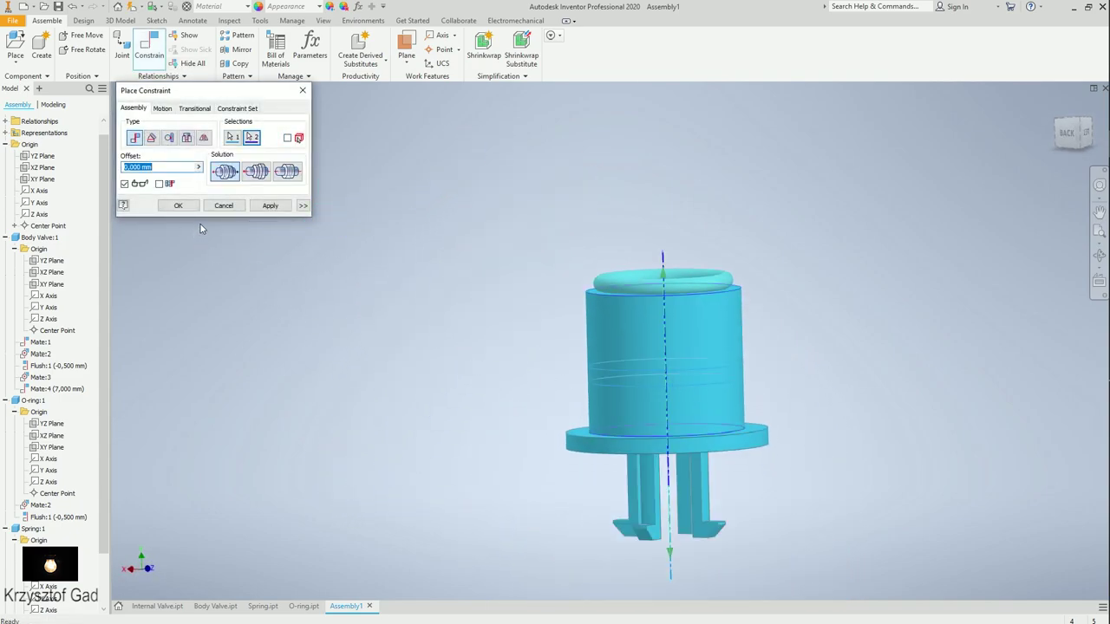
{"action": "left_click", "coordinate": [270, 207]}
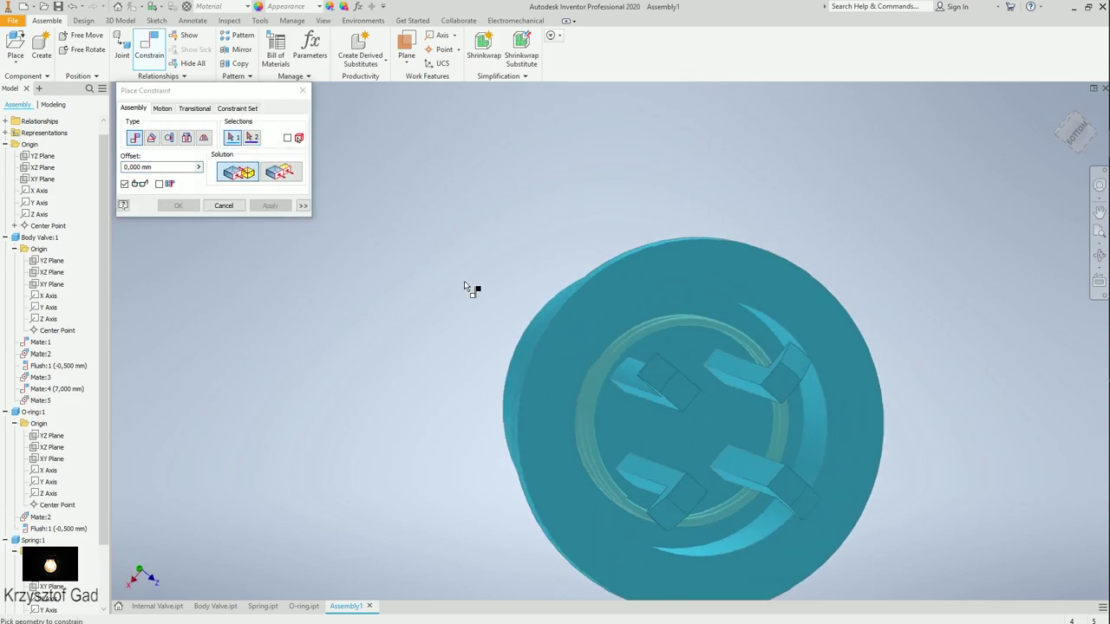
Mate the internal valve's circular edge to the body's top edge with 1 mm offset
{"action": "left_click", "coordinate": [680, 292]}
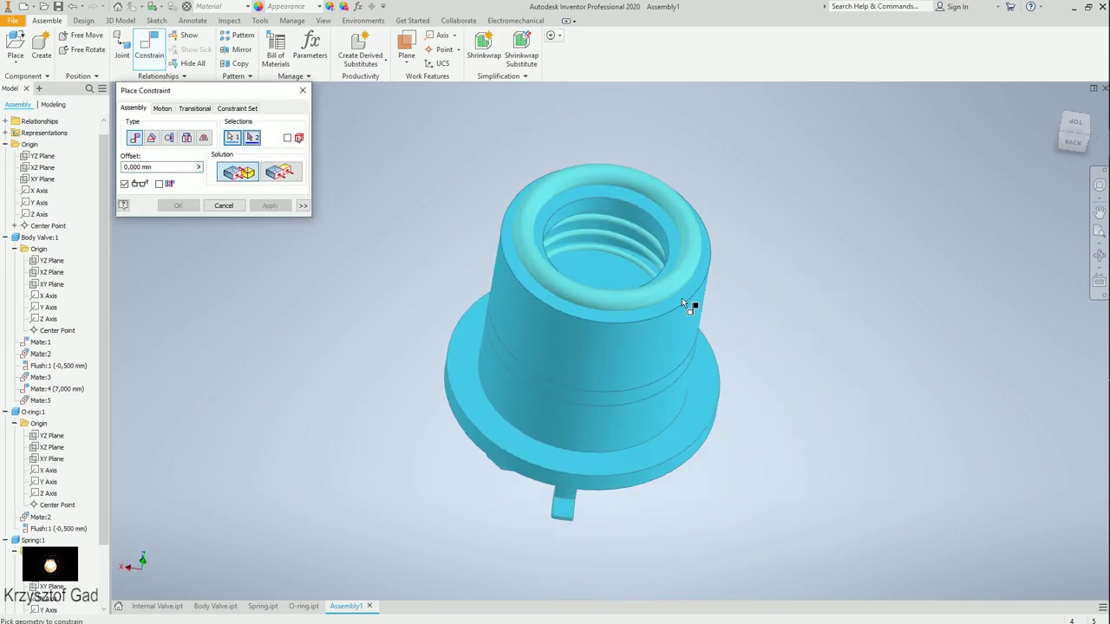
{"action": "left_click", "coordinate": [701, 279]}
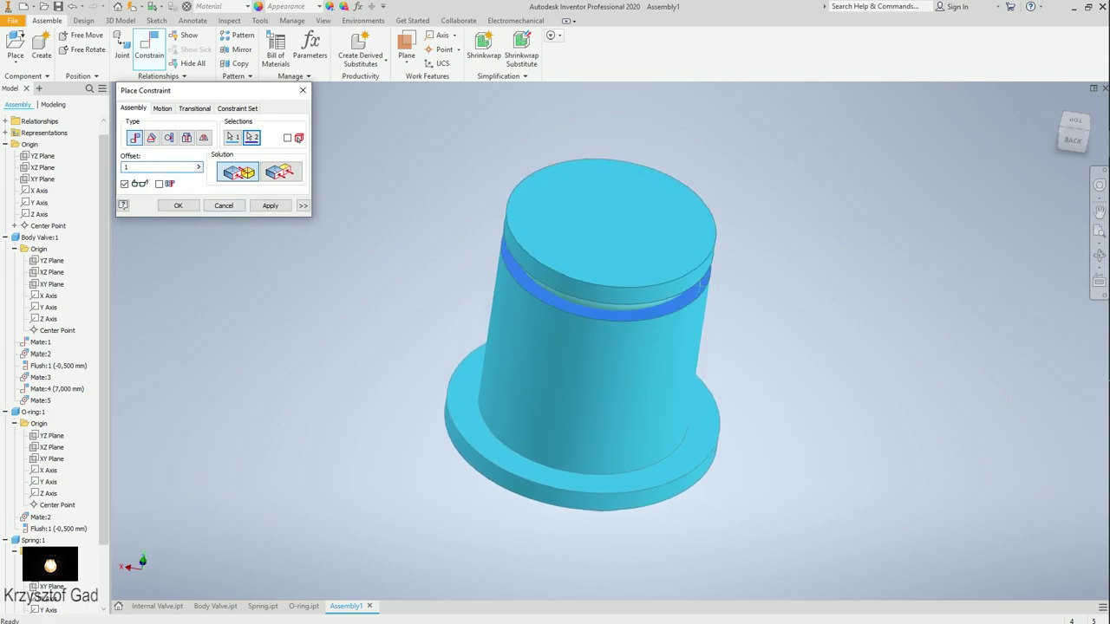
{"action": "left_click", "coordinate": [214, 266]}
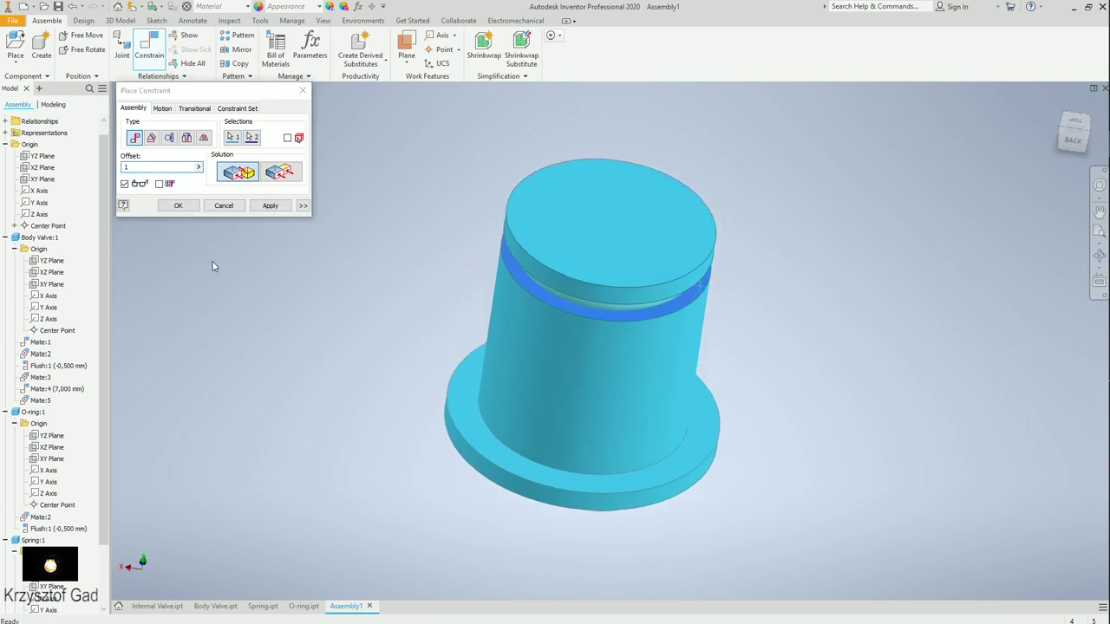
{"action": "left_click", "coordinate": [178, 206]}
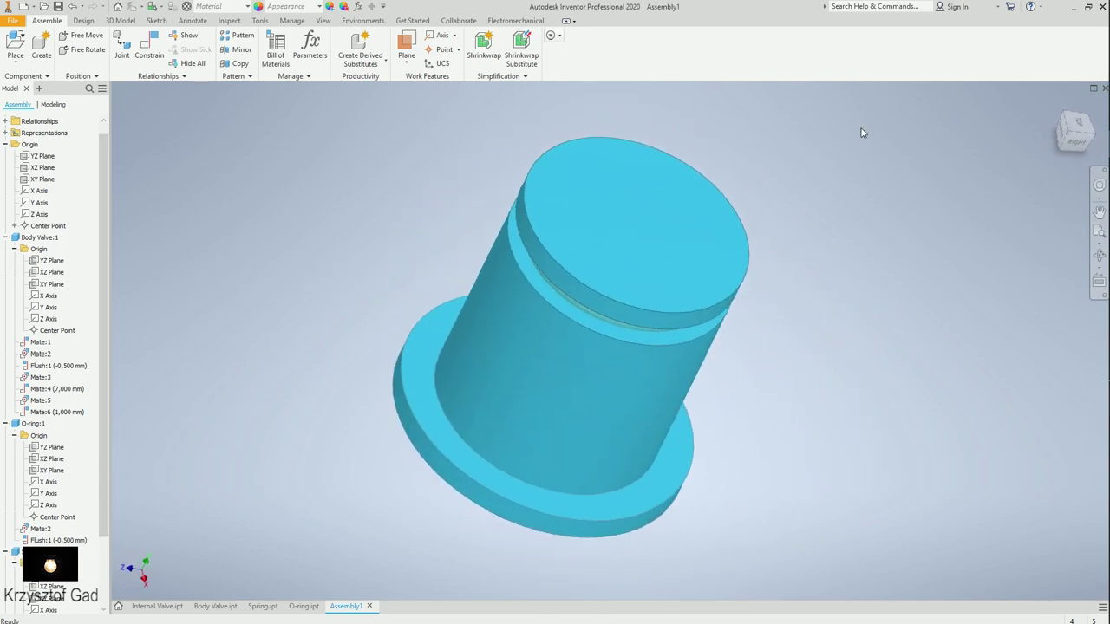
{"action": "left_click", "coordinate": [1072, 134]}
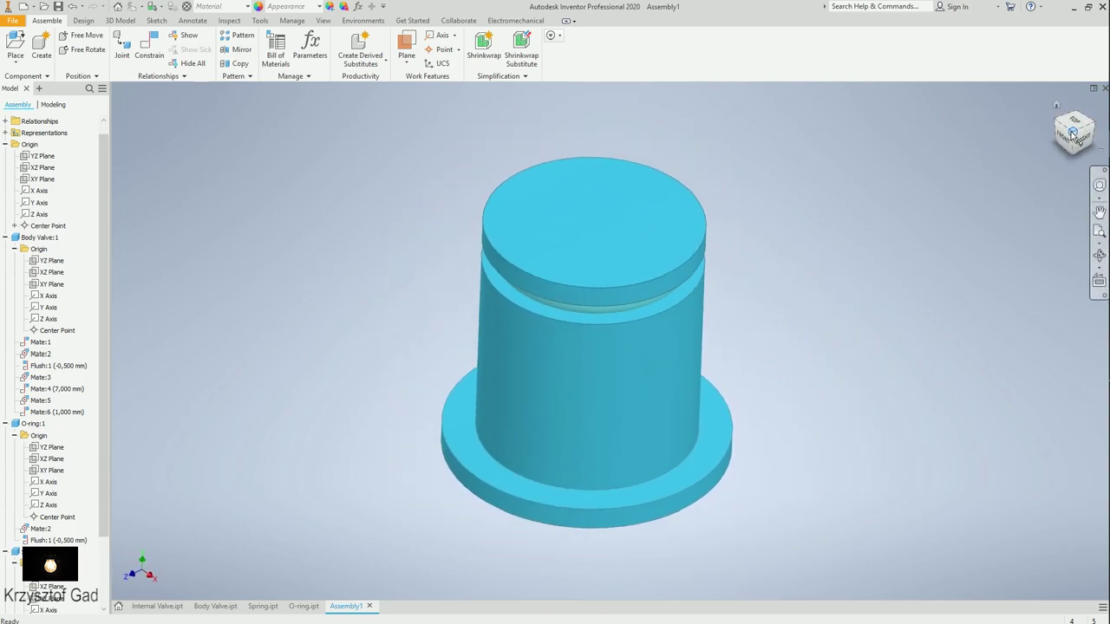